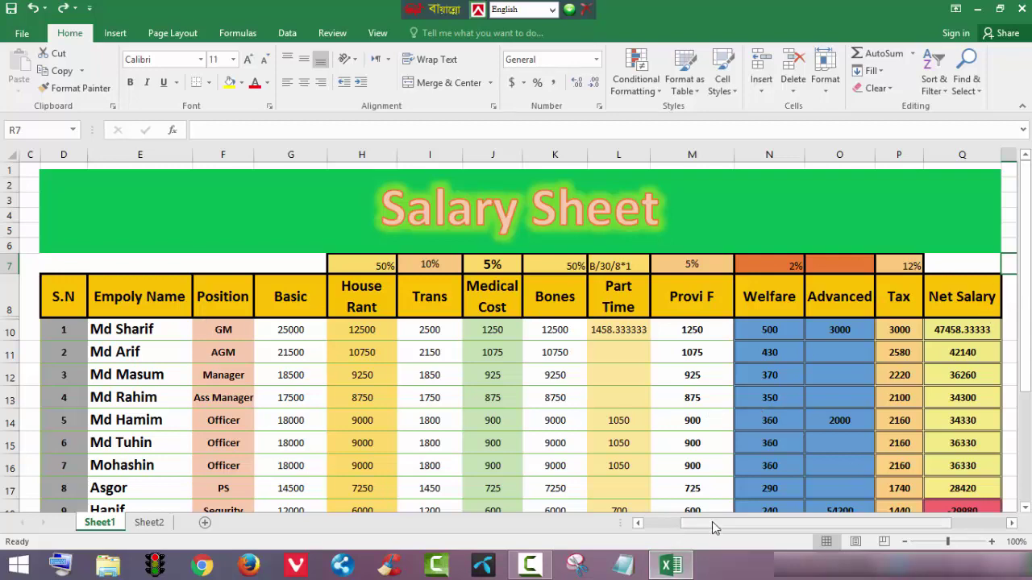
Create 'New Microsoft Excel Worksheet (2)' on the desktop with its default name and open it in Excel.
left_click_drag(712, 523, 676, 539)
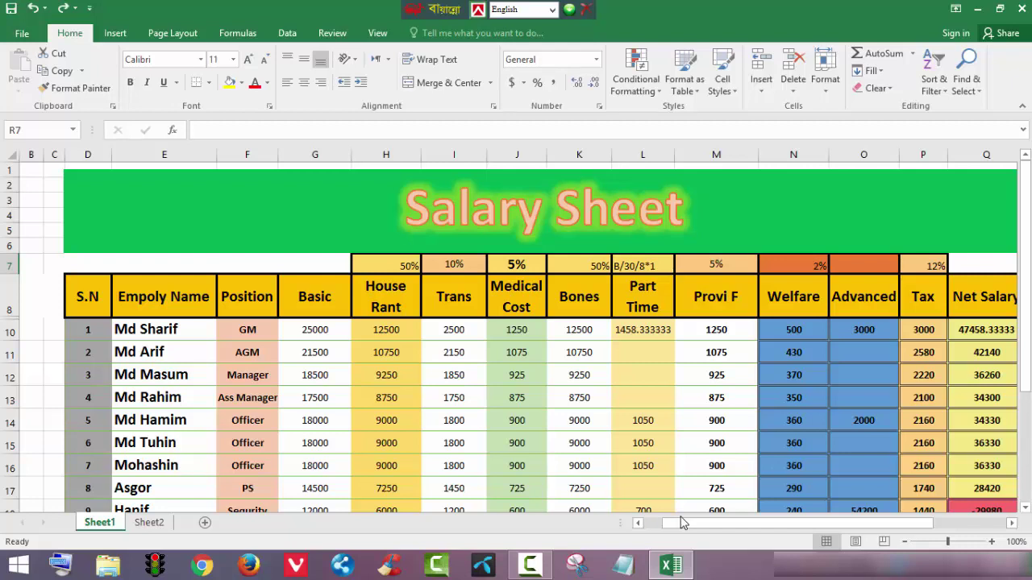
left_click(981, 10)
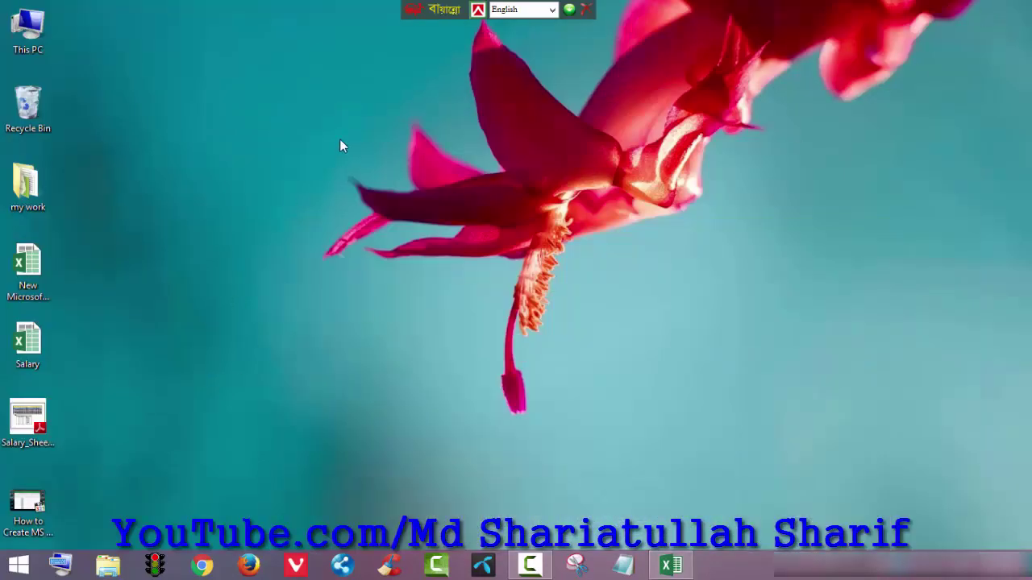
right_click(340, 139)
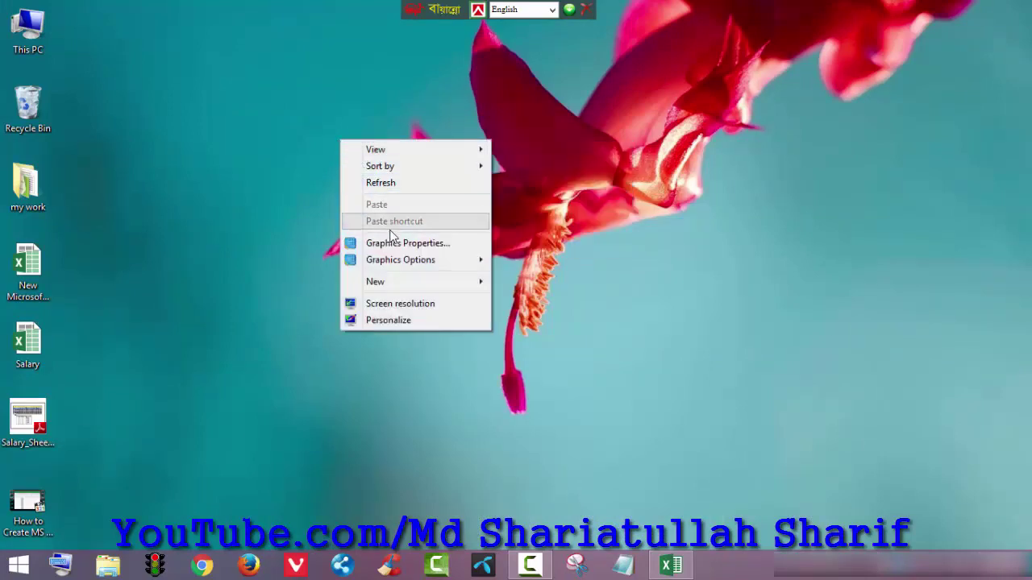
left_click(307, 156)
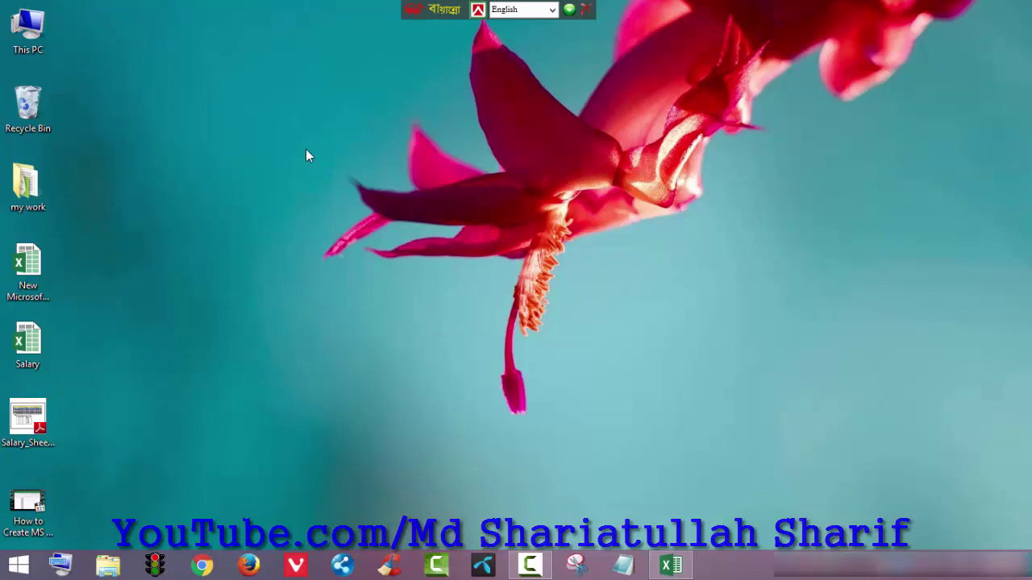
right_click(307, 153)
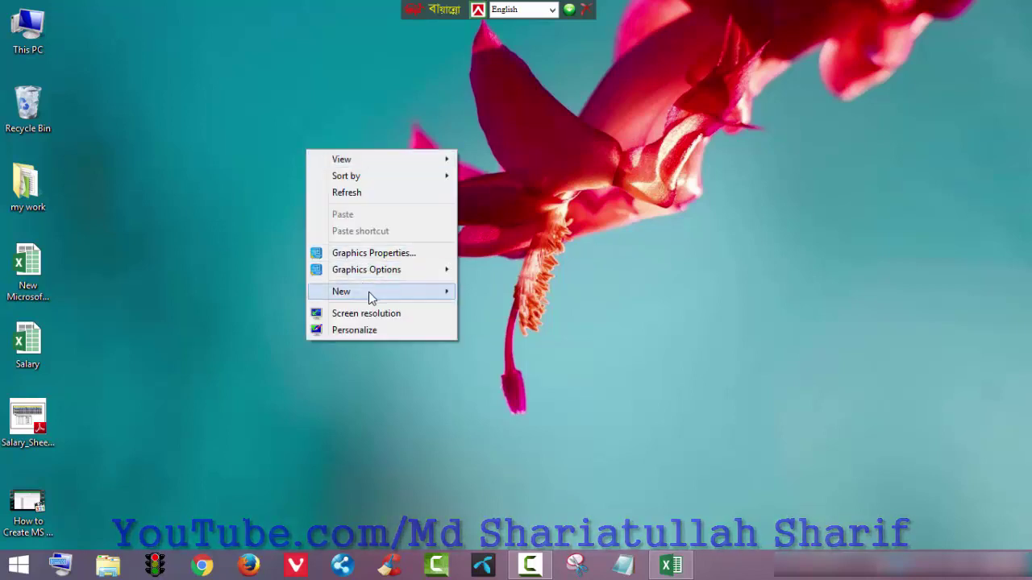
mouse_move(369, 291)
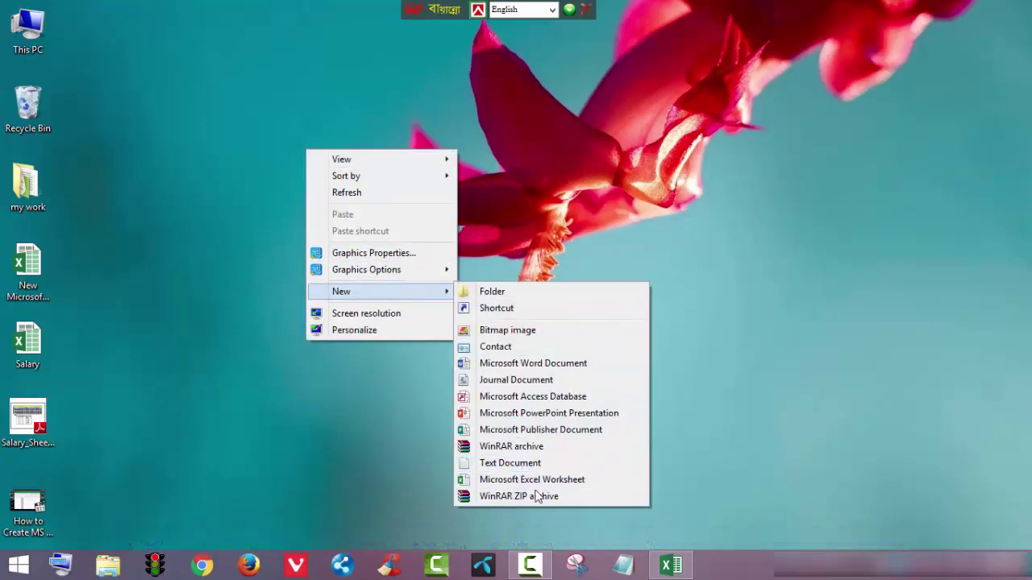
left_click(584, 482)
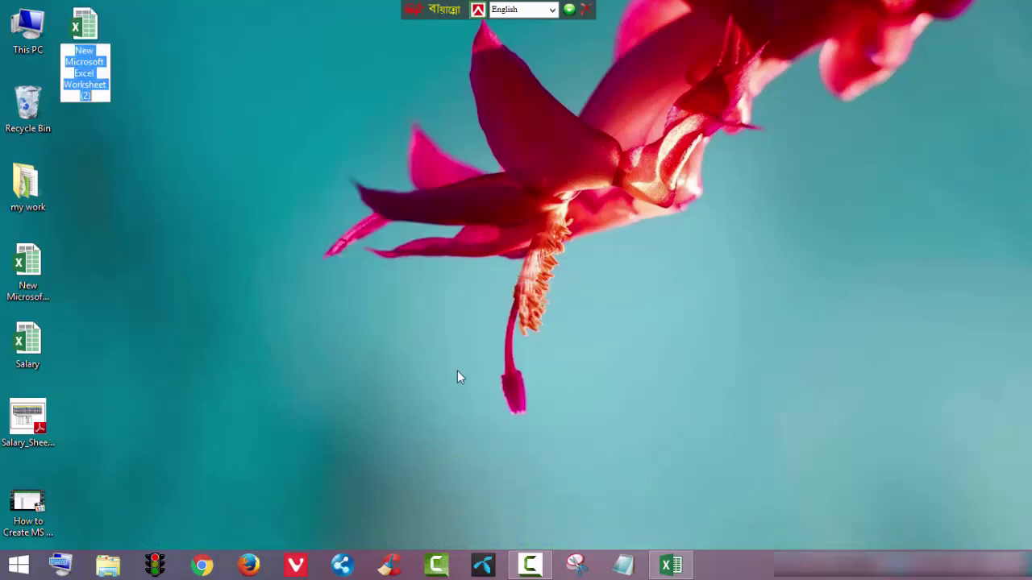
key("Return")
double_click(95, 39)
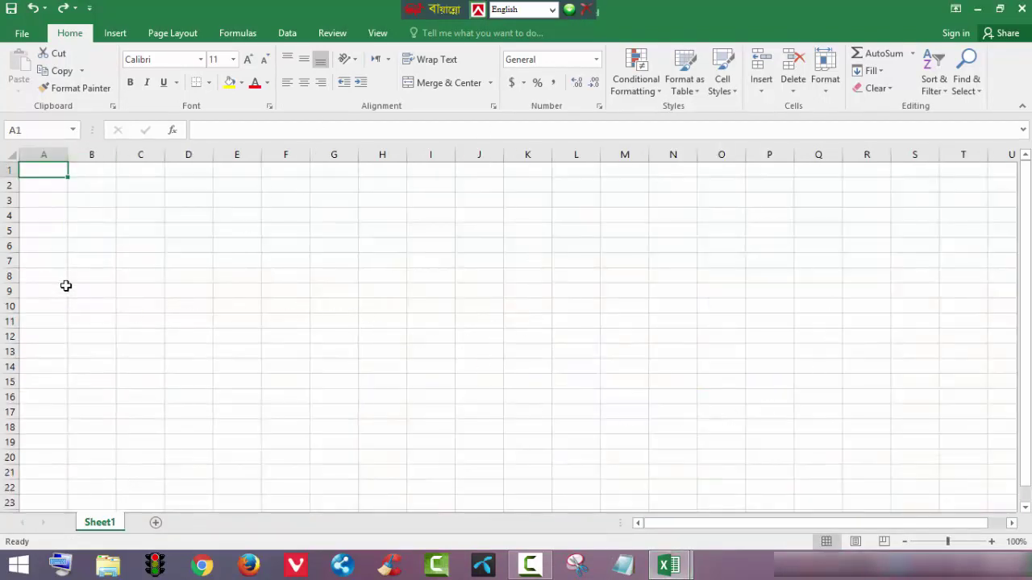
Switch between the Salary and new workbooks and erase stray text from cell B8.
left_click(89, 279)
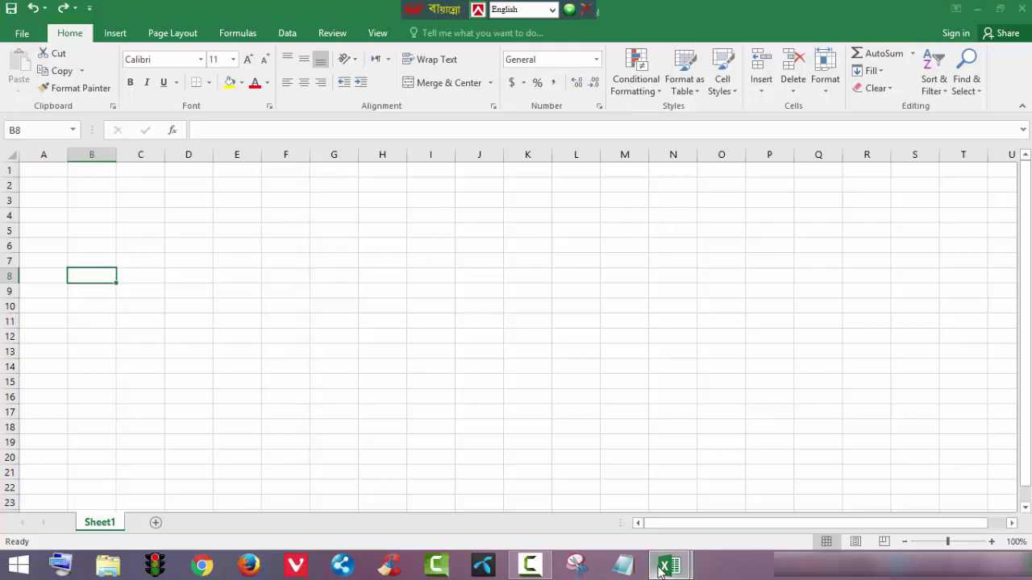
mouse_move(661, 564)
left_click(601, 486)
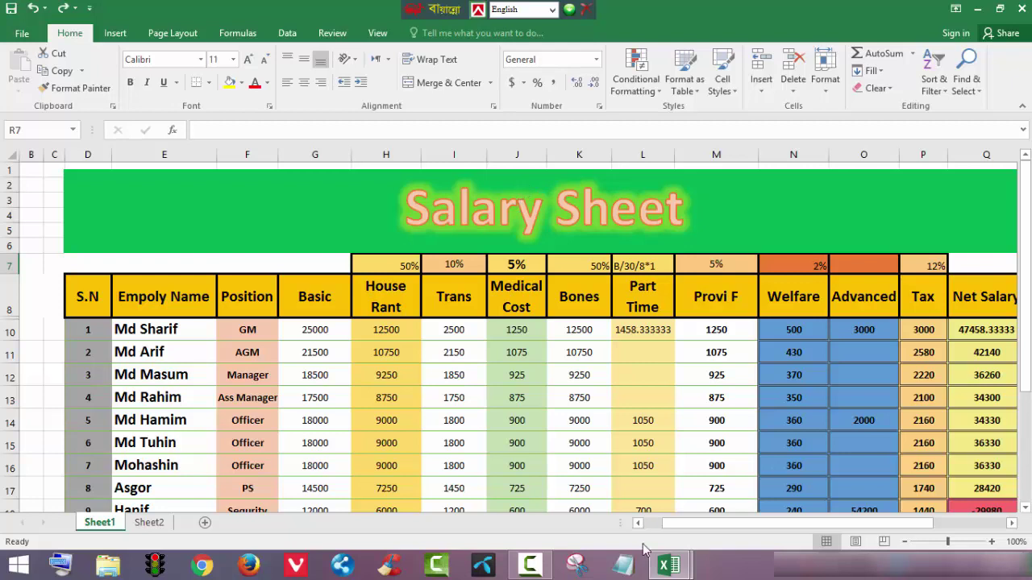
mouse_move(669, 565)
left_click(725, 435)
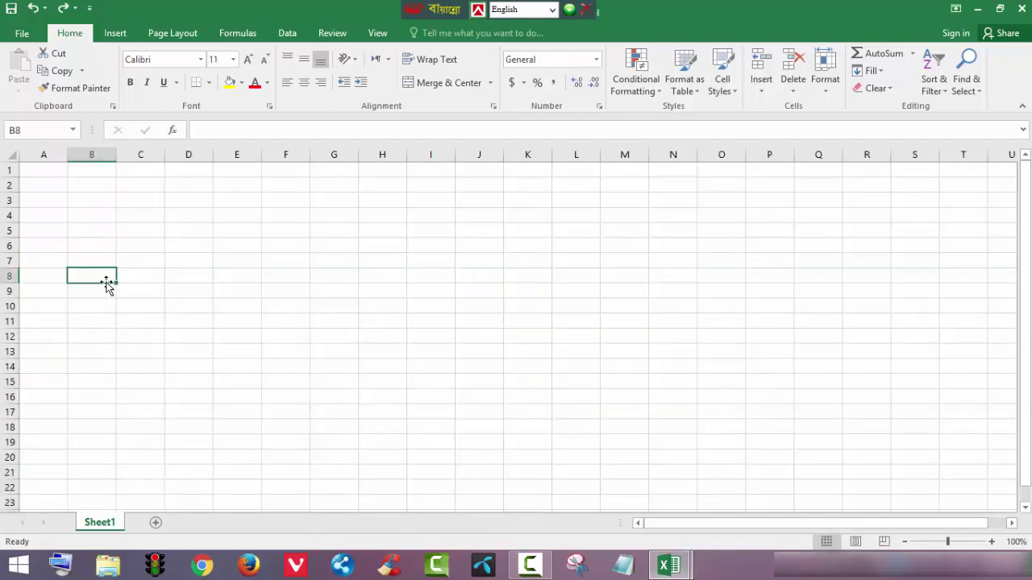
type("fgg")
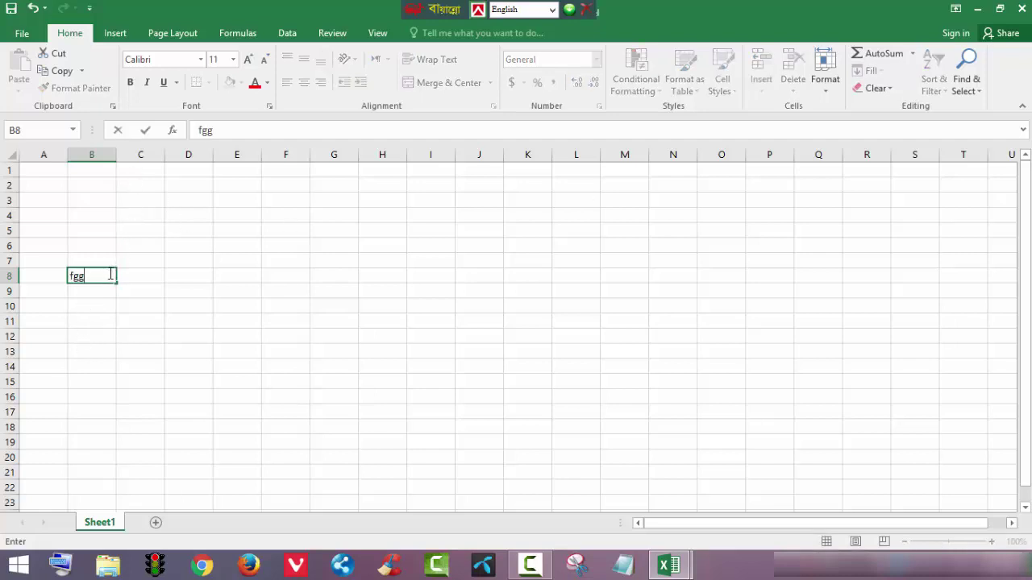
key("BackSpace")
key("BackSpace")
key("BackSpace")
Merge and center C2:T6 and enter the test text 'khjkgfjh' in it.
left_click_drag(123, 185, 963, 242)
left_click(436, 83)
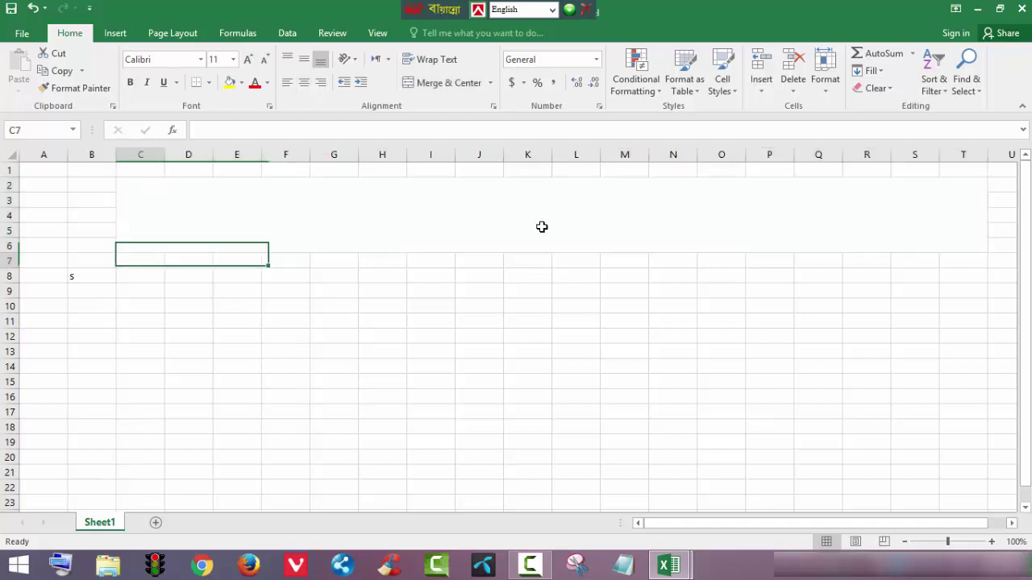
double_click(527, 223)
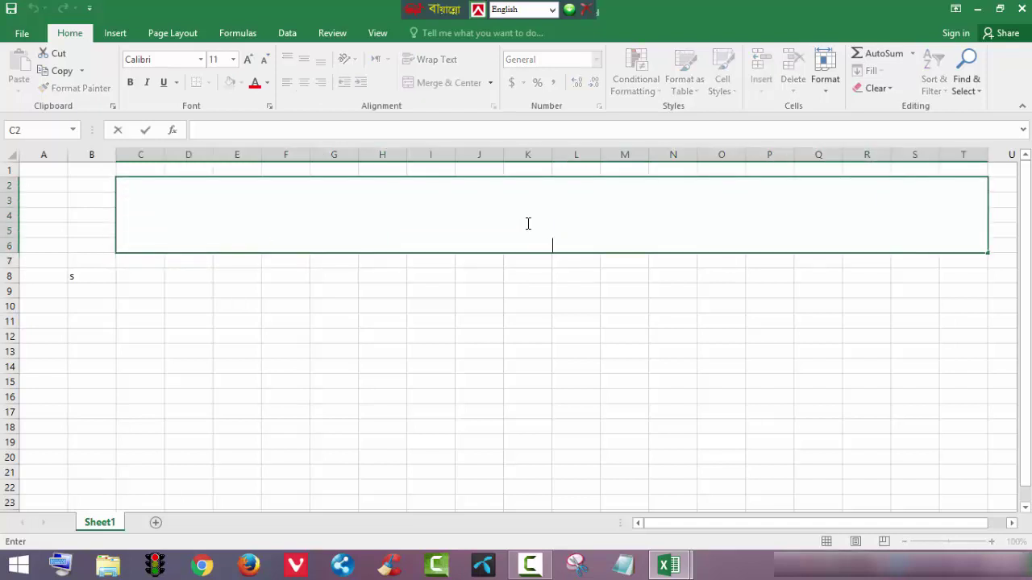
type("khjkgfjh")
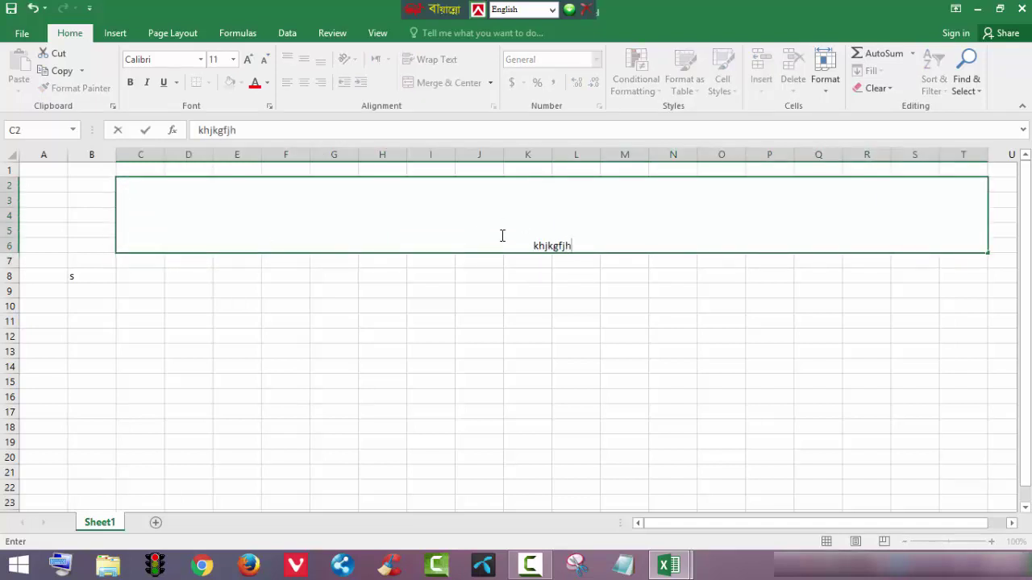
left_click(82, 276)
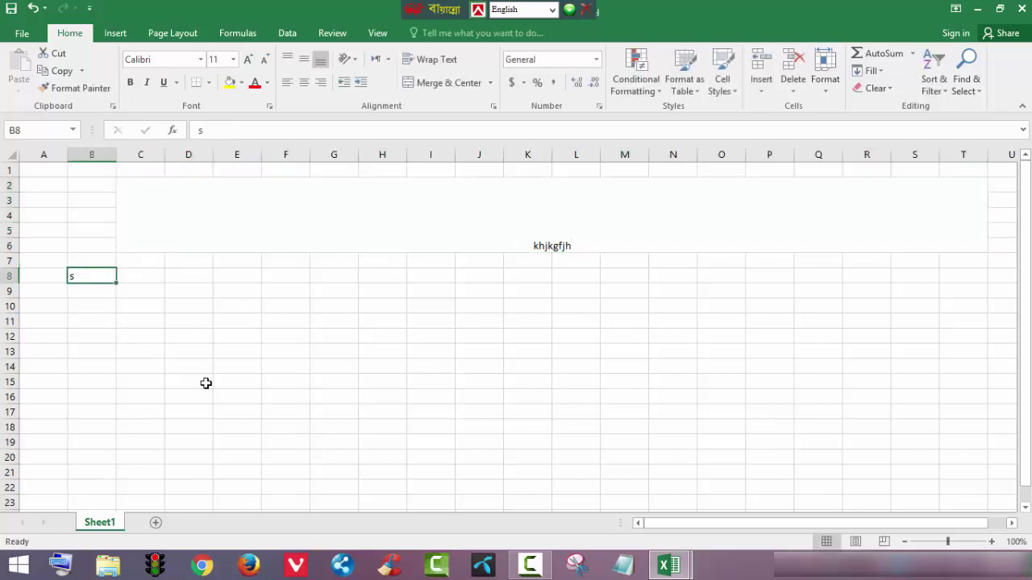
Return to the Salary workbook, add three new blank worksheets, and go back to Sheet2.
mouse_move(685, 574)
left_click(651, 498)
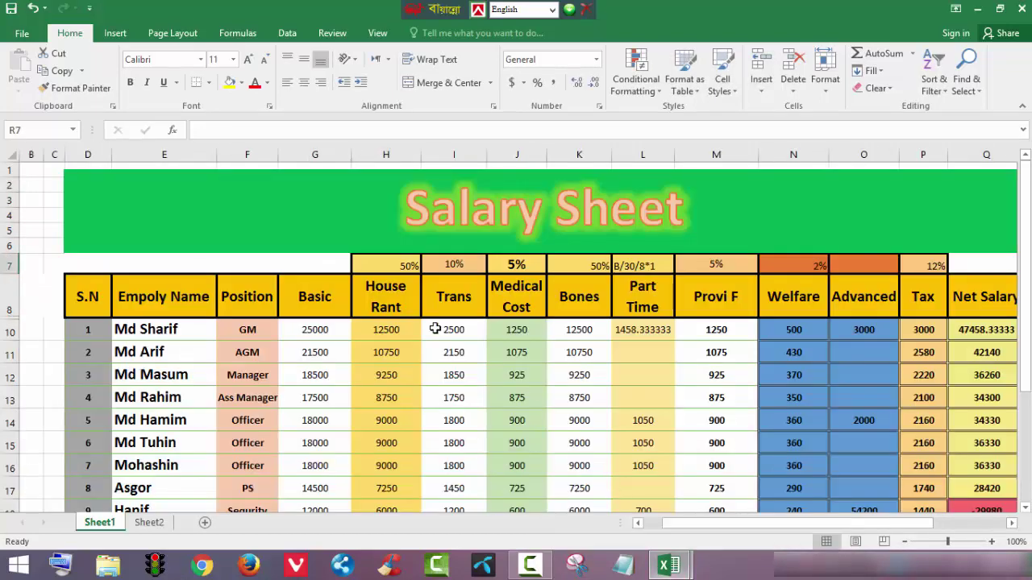
left_click(145, 524)
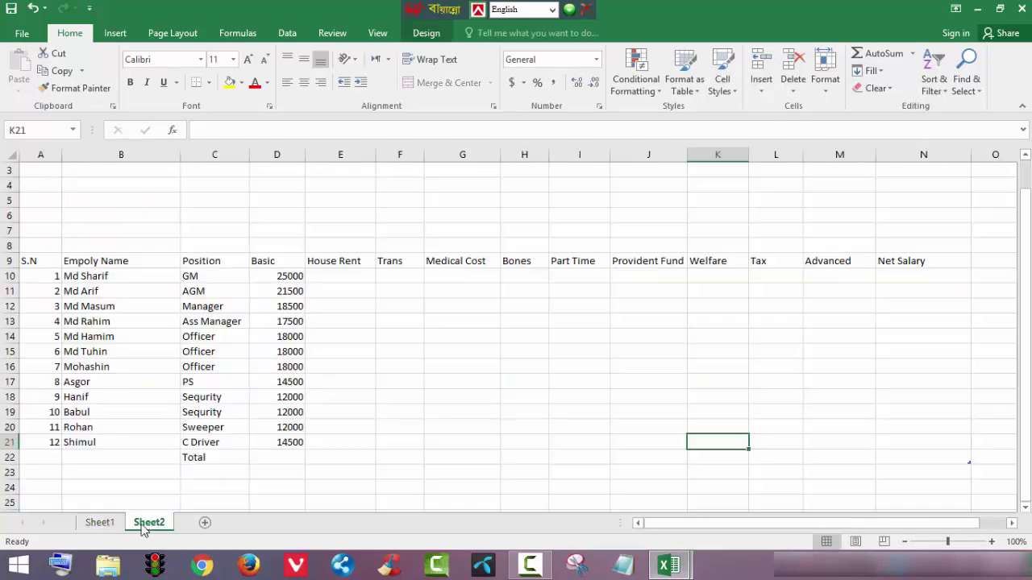
left_click(90, 526)
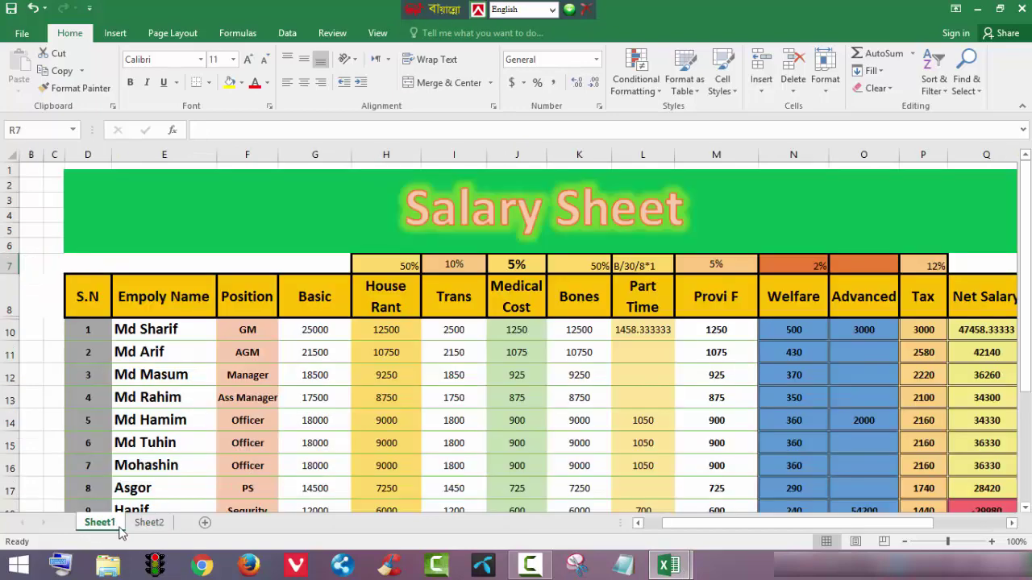
left_click(165, 523)
left_click(204, 523)
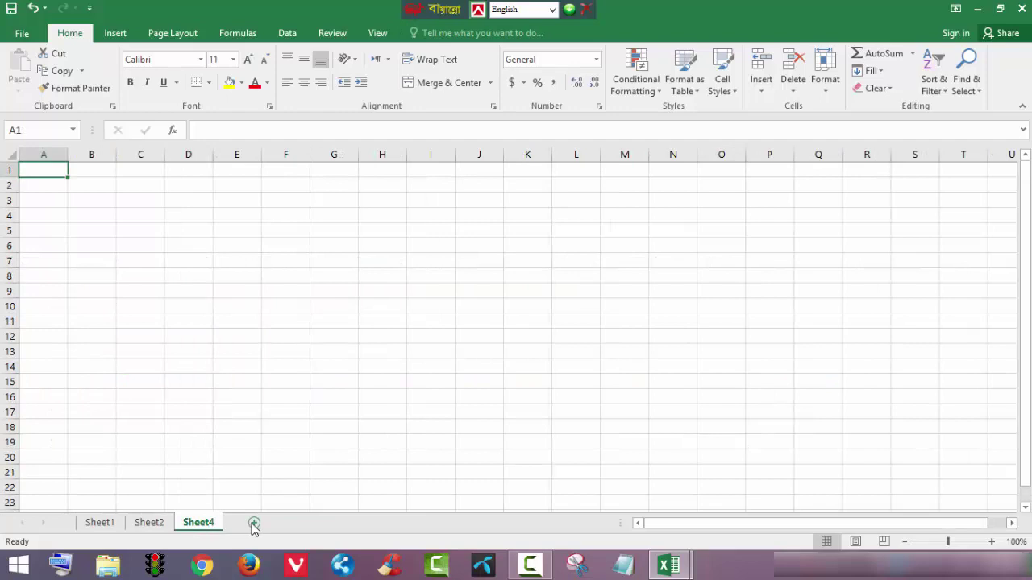
left_click(253, 524)
left_click(299, 524)
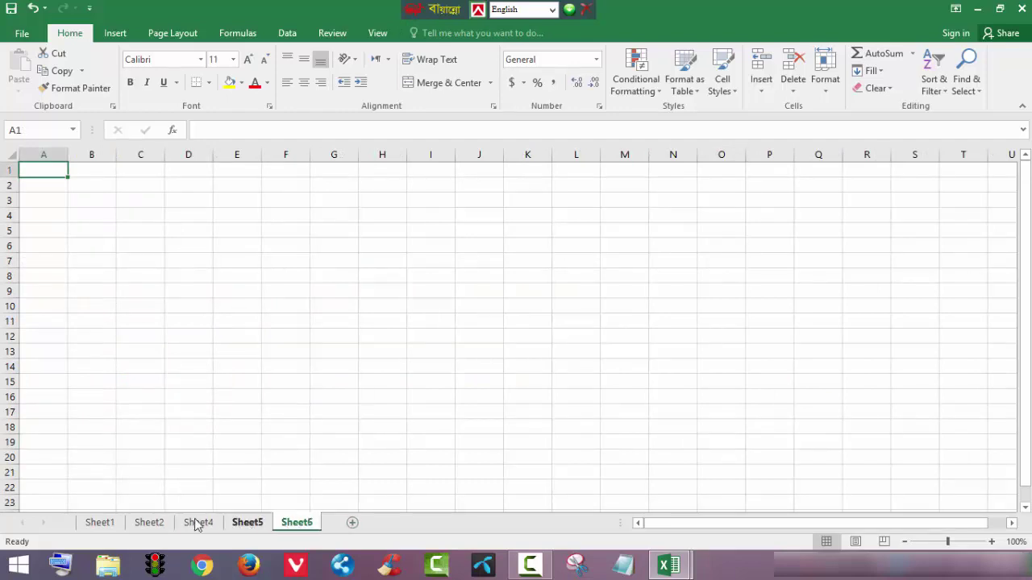
left_click(149, 524)
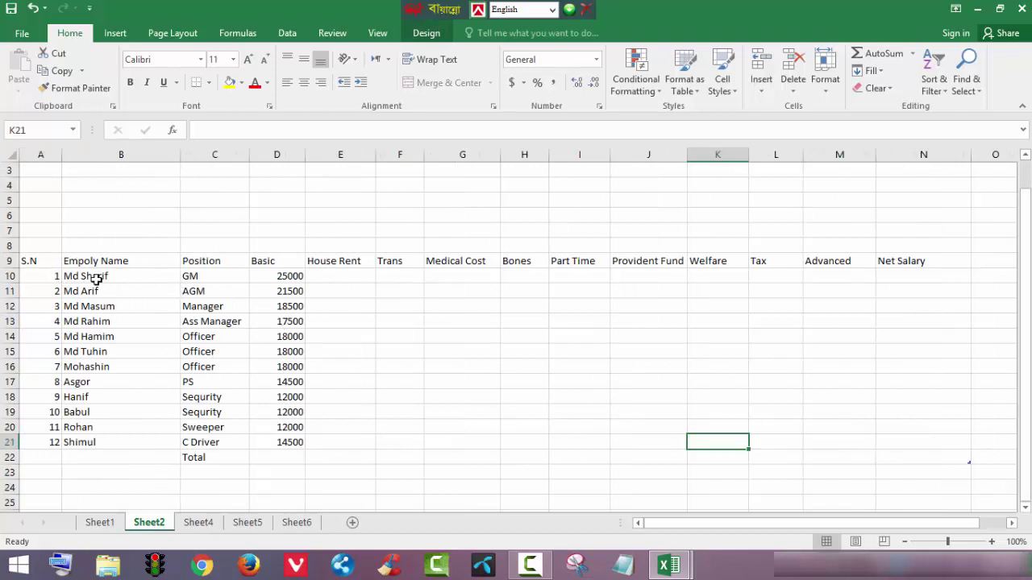
Check the headers S.N through Trans and rename the F9 header to Transports.
left_click(44, 261)
left_click(102, 261)
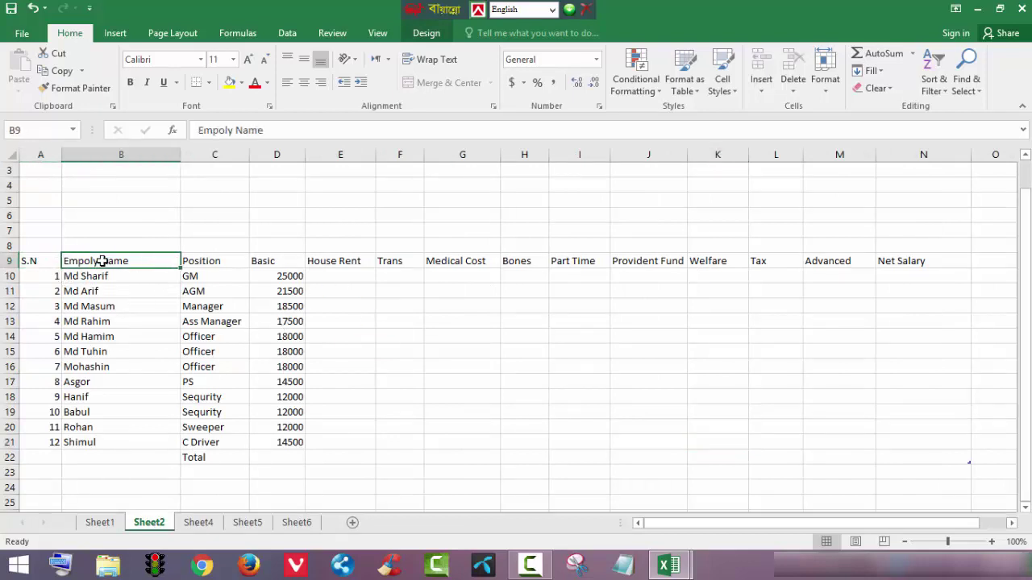
left_click(218, 261)
left_click(273, 261)
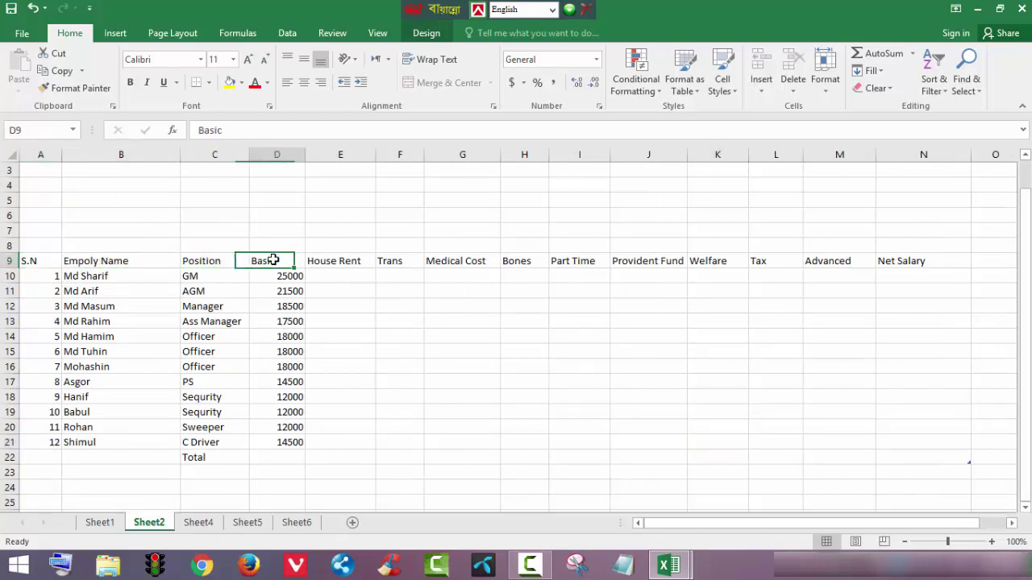
left_click(350, 261)
left_click(408, 261)
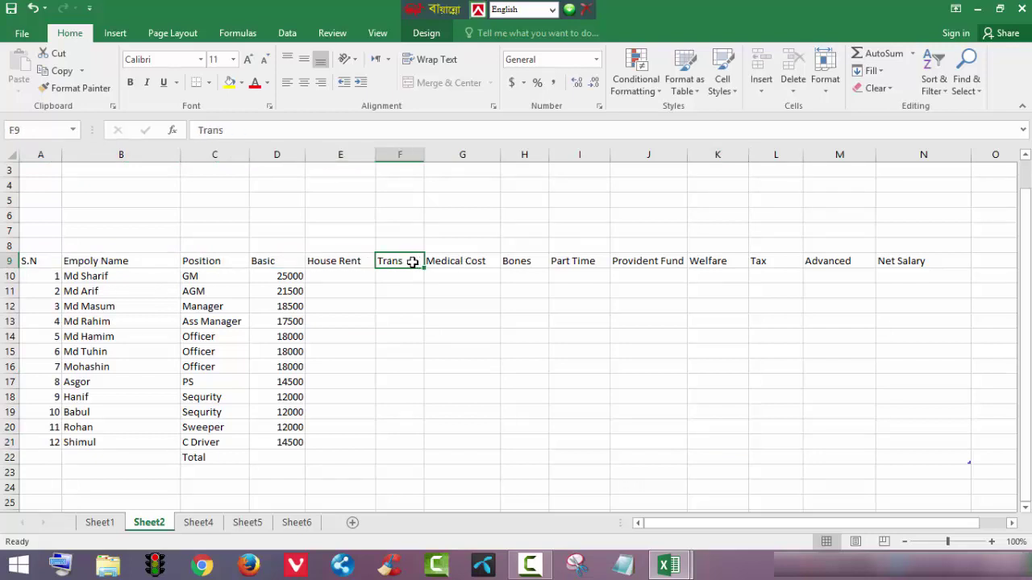
left_click(258, 129)
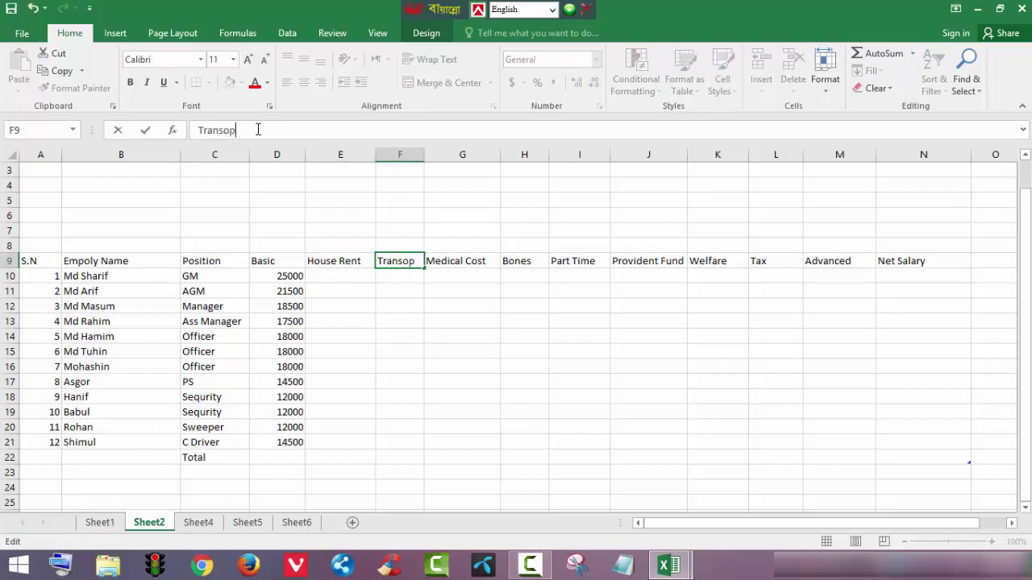
type("ports")
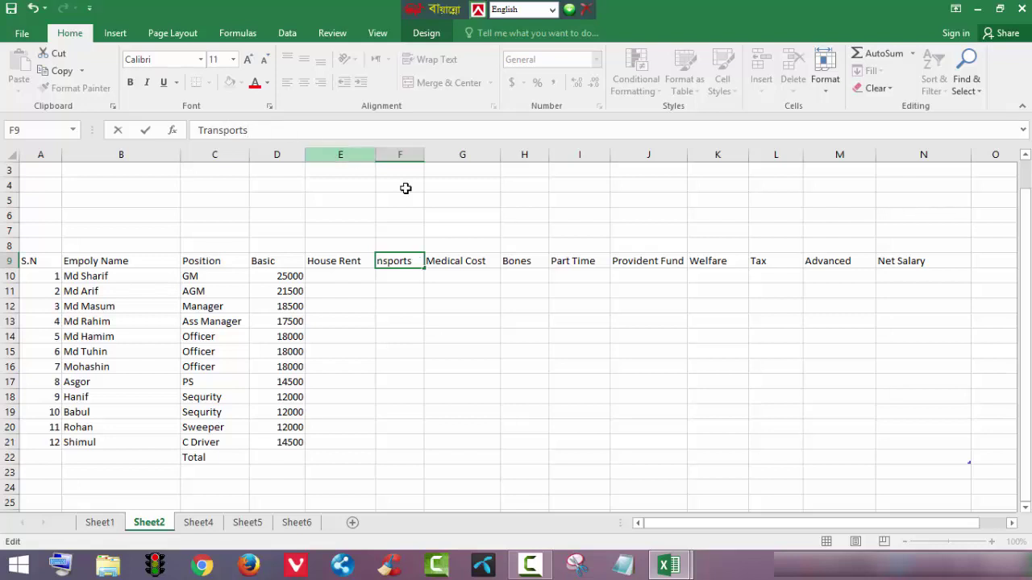
left_click(474, 259)
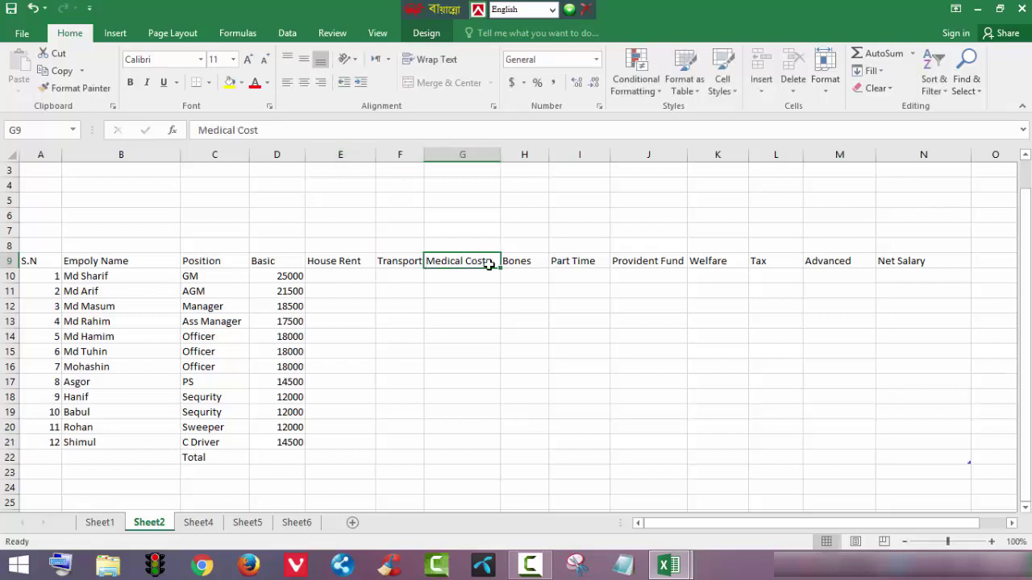
Check the remaining headings from Bones in H9 through Net Salary in N9.
left_click(523, 263)
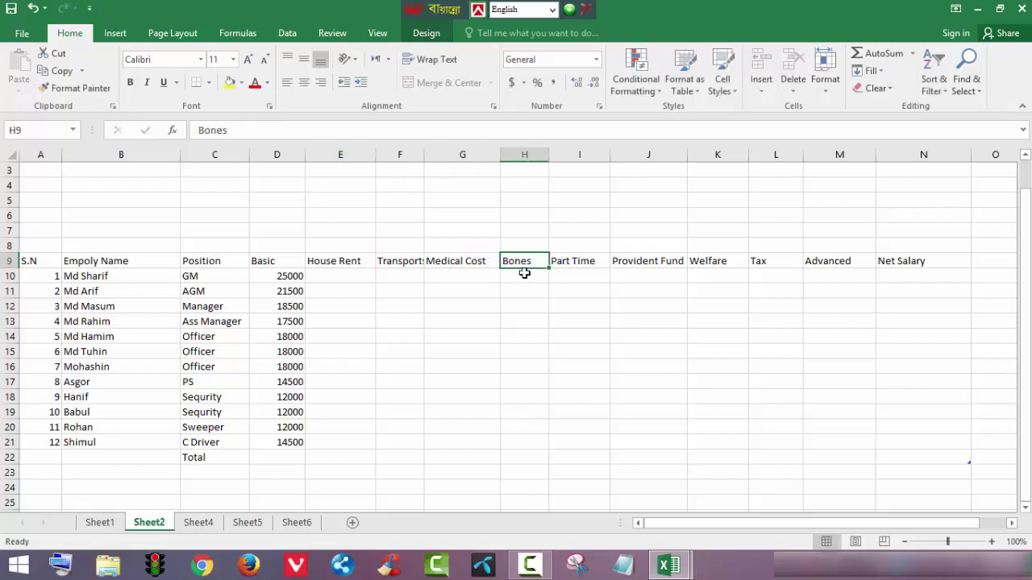
left_click(578, 263)
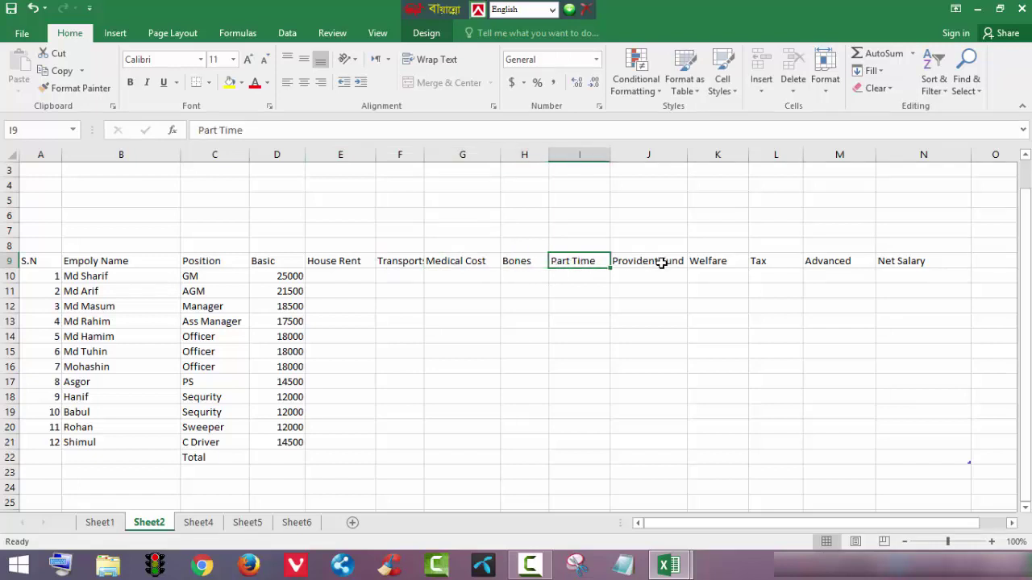
double_click(661, 263)
left_click(713, 269)
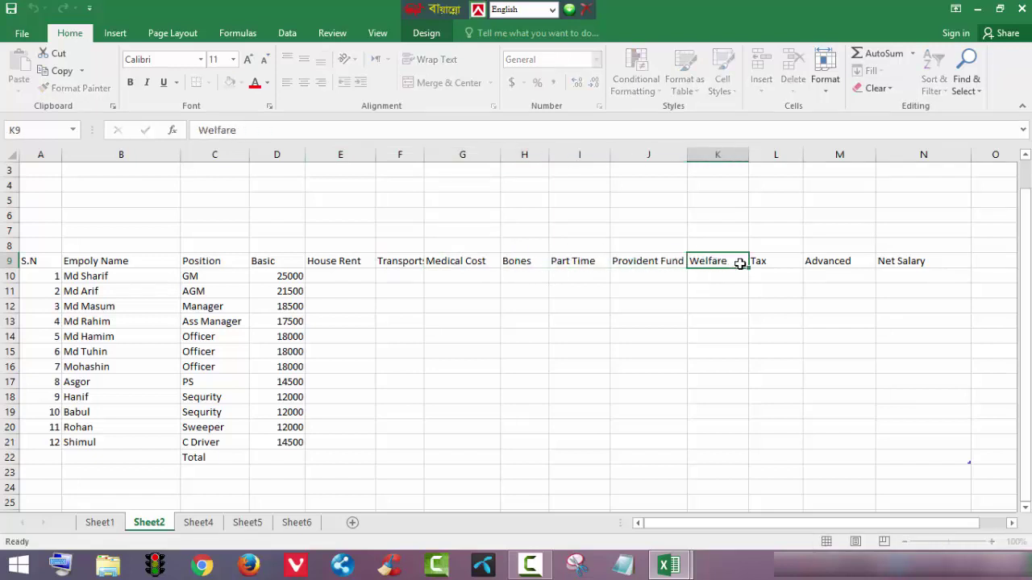
left_click(780, 264)
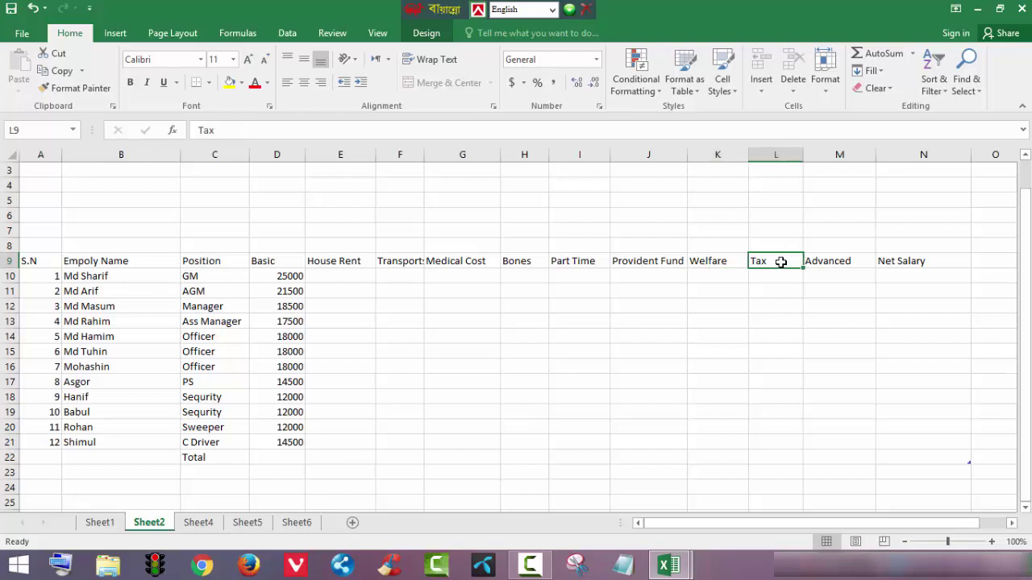
left_click(822, 264)
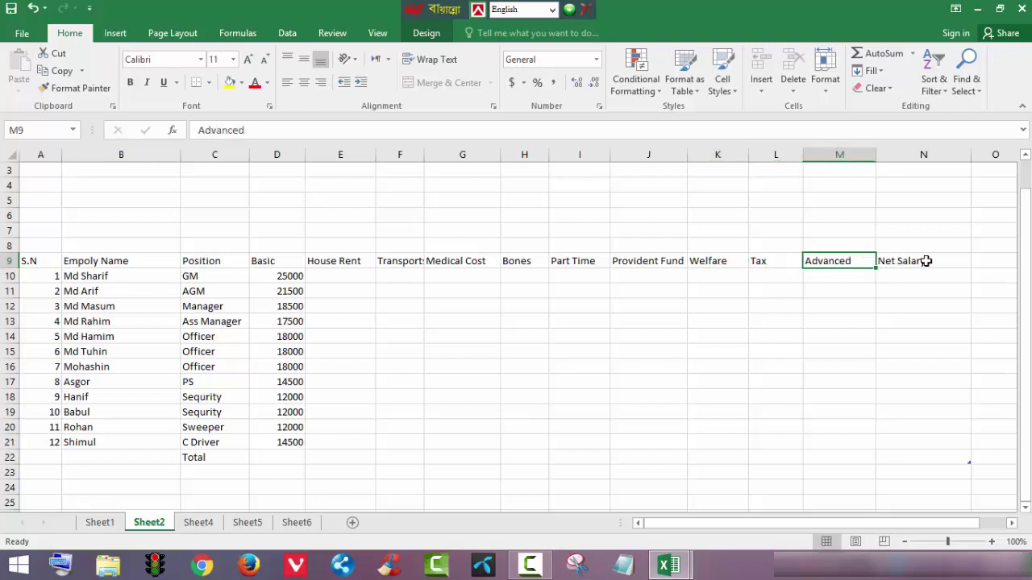
left_click(924, 261)
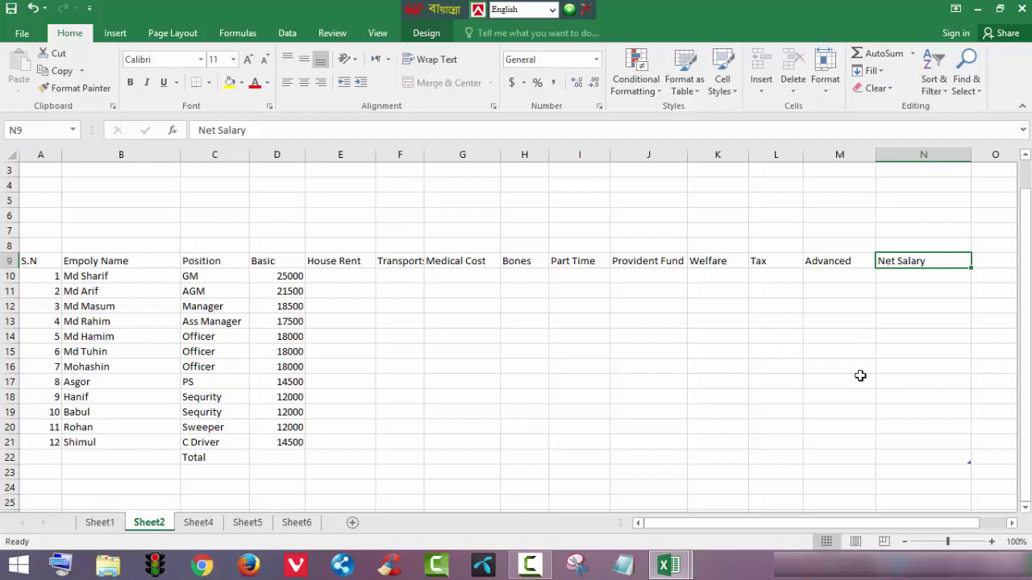
left_click(668, 565)
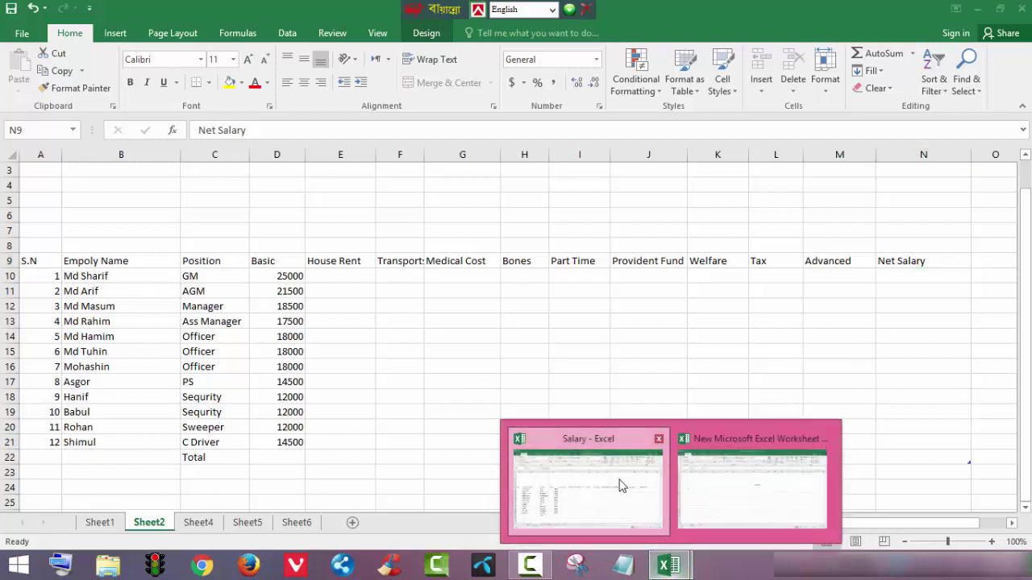
View the finished sample on Sheet1, return to Sheet2, and minimize both Excel windows.
left_click(97, 524)
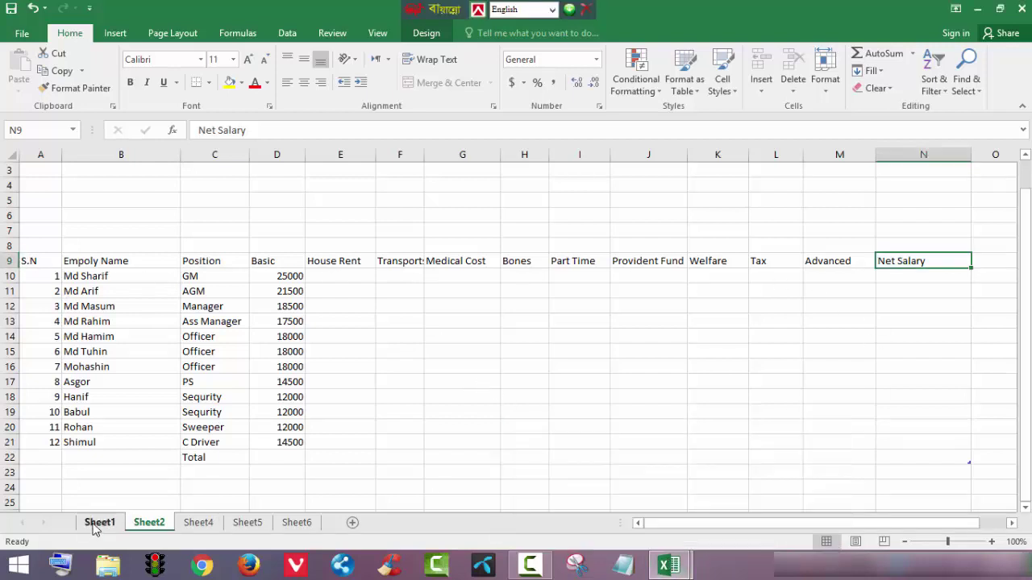
left_click(97, 524)
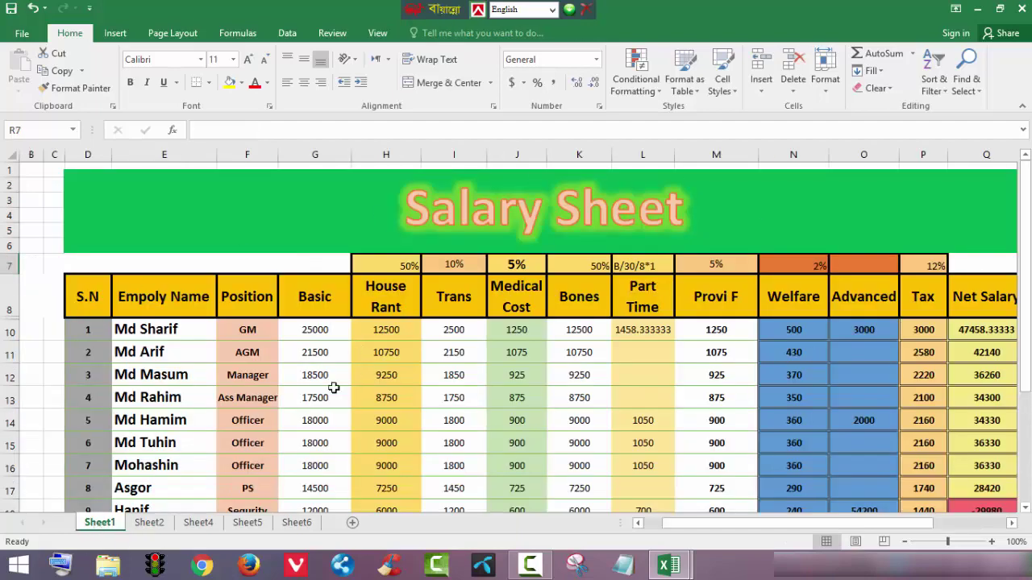
left_click(149, 524)
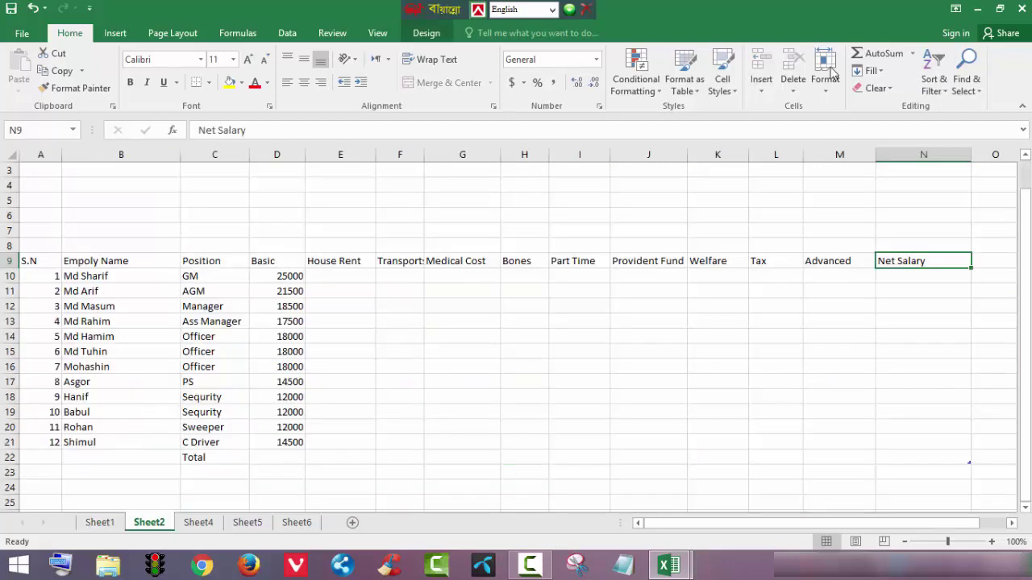
left_click(978, 9)
left_click(977, 10)
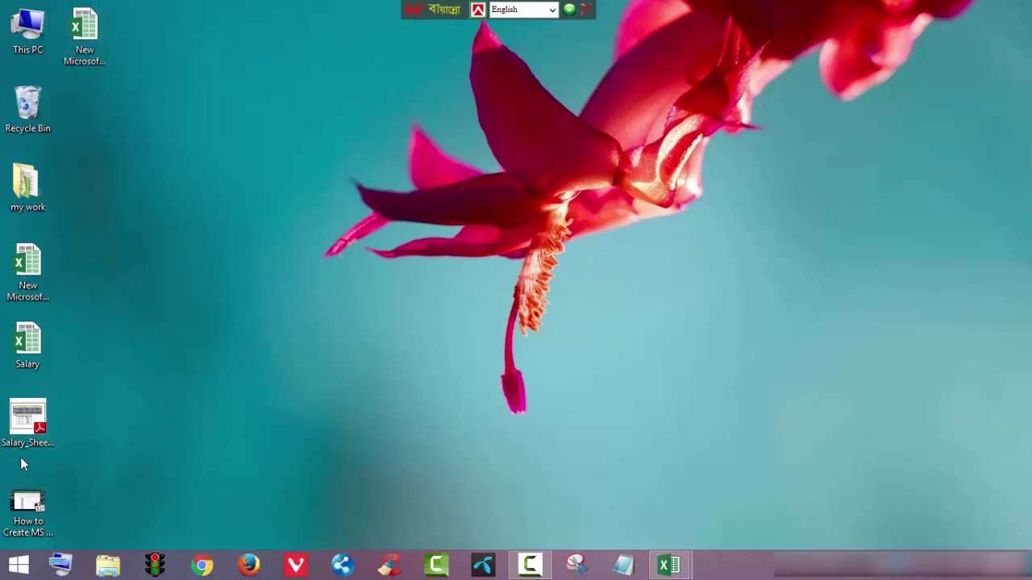
Open Salary_Sheet_Bangla.pdf, zoom it to 100%, and dismiss the updater warning.
left_click(28, 421)
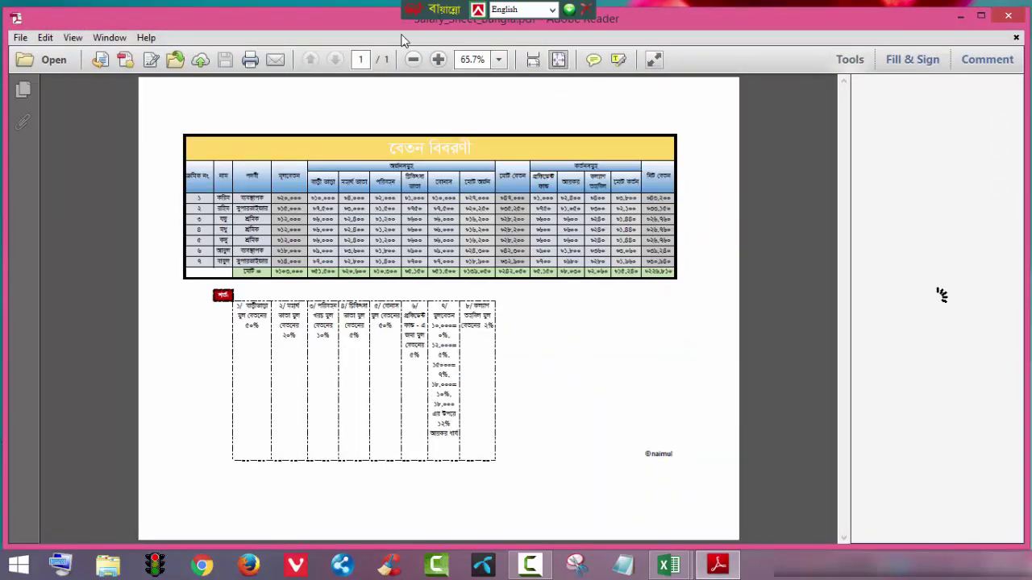
left_click(439, 60)
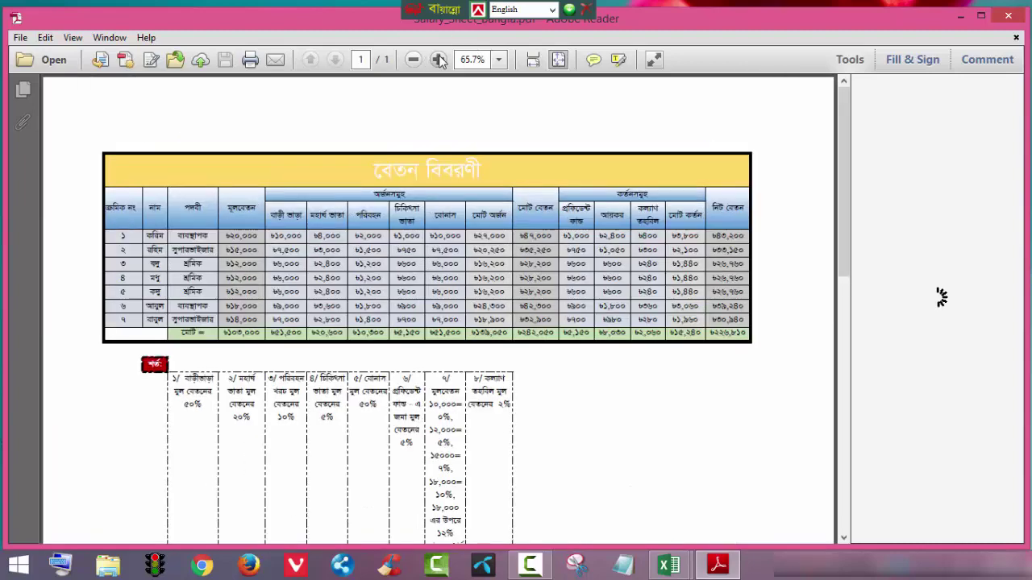
left_click(439, 60)
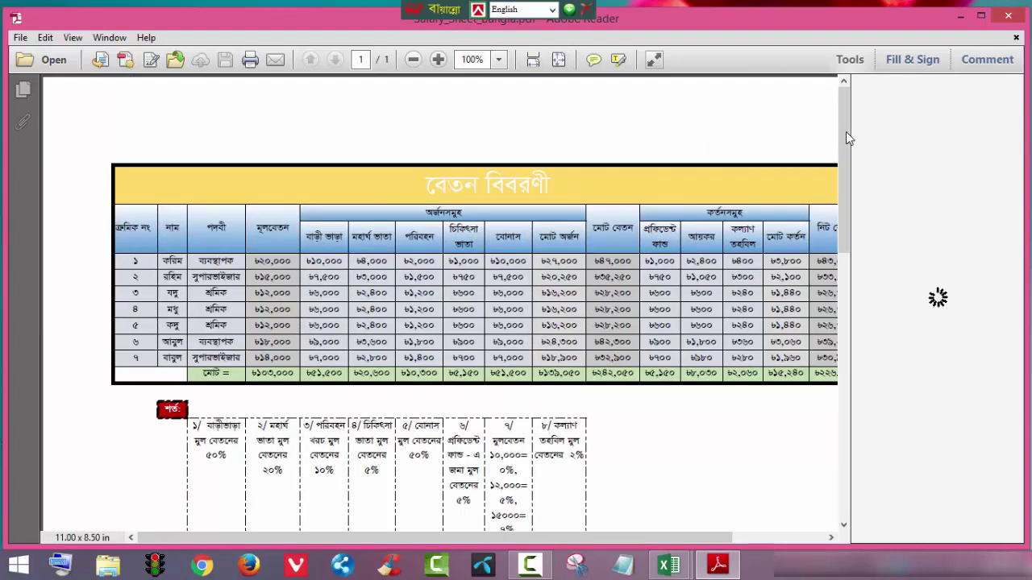
left_click_drag(846, 131, 849, 349)
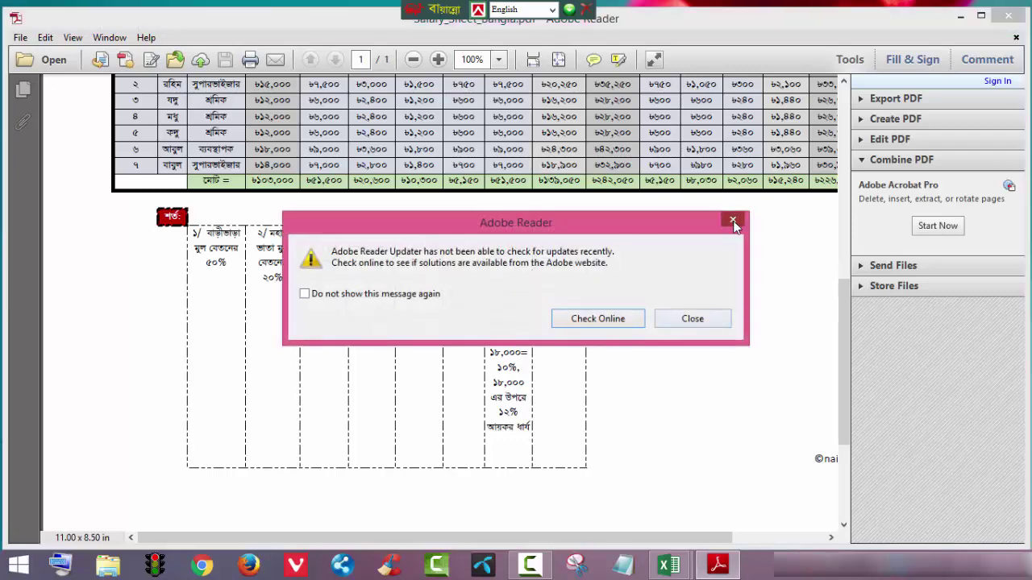
left_click(734, 224)
left_click_drag(842, 310, 846, 178)
Briefly select text in the PDF's salary table, then bring the Salary workbook back.
left_click_drag(266, 193, 294, 197)
left_click(286, 237)
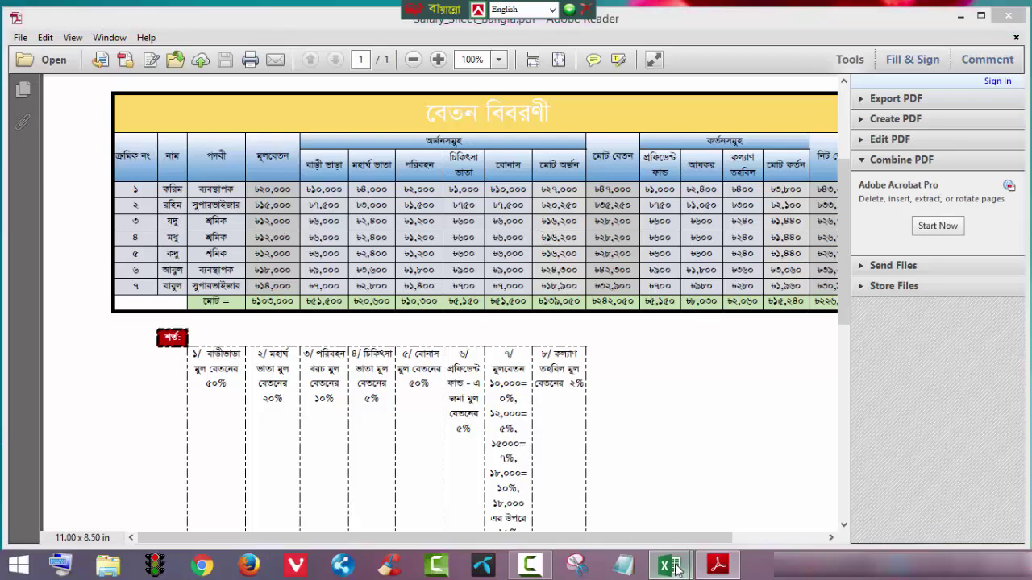
mouse_move(676, 568)
left_click(615, 517)
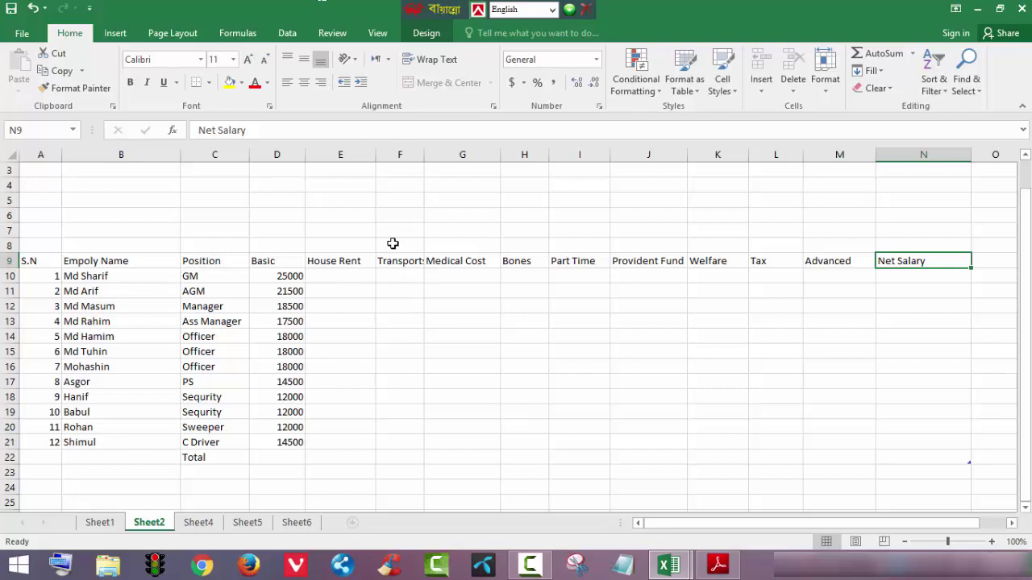
Enter the rates 50%, 10%, 5% and 50% in E8:H8 above the allowance headers.
left_click(341, 247)
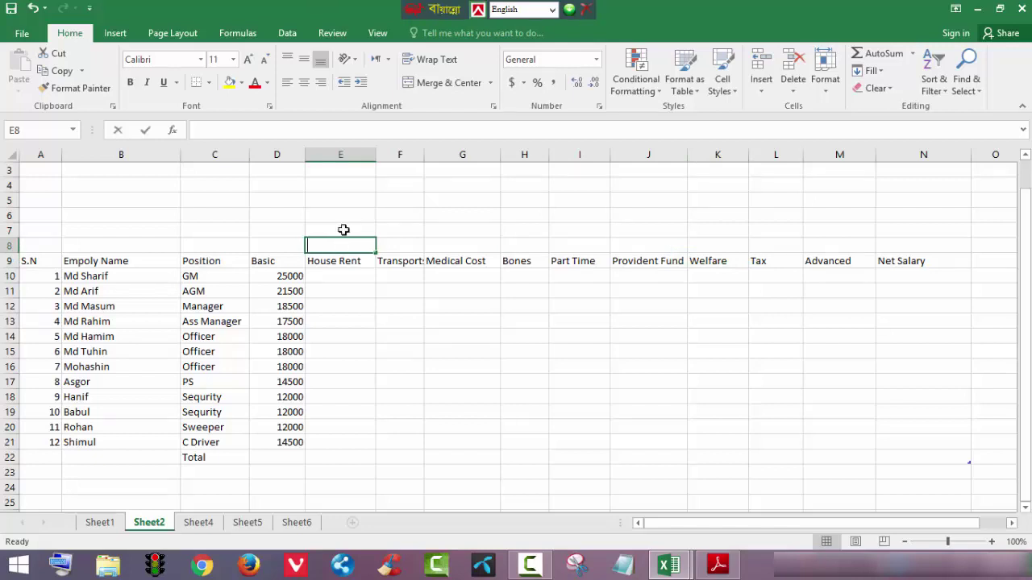
type("50%")
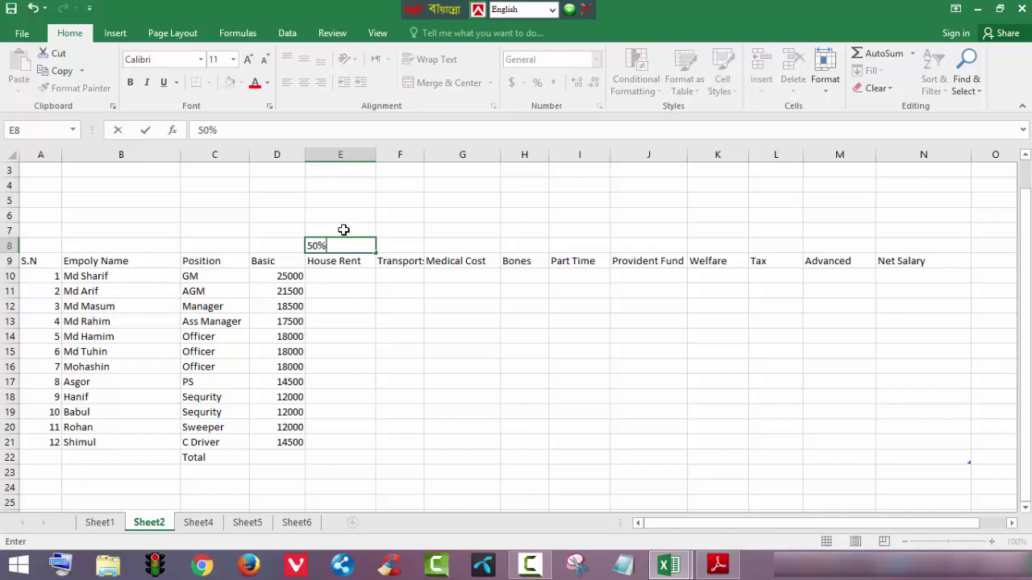
left_click(397, 246)
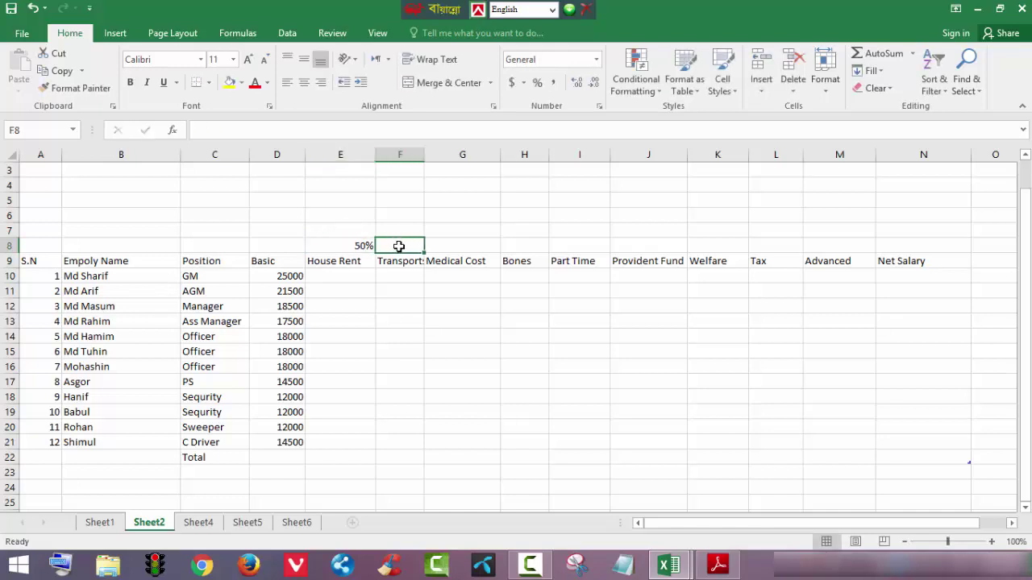
type("10")
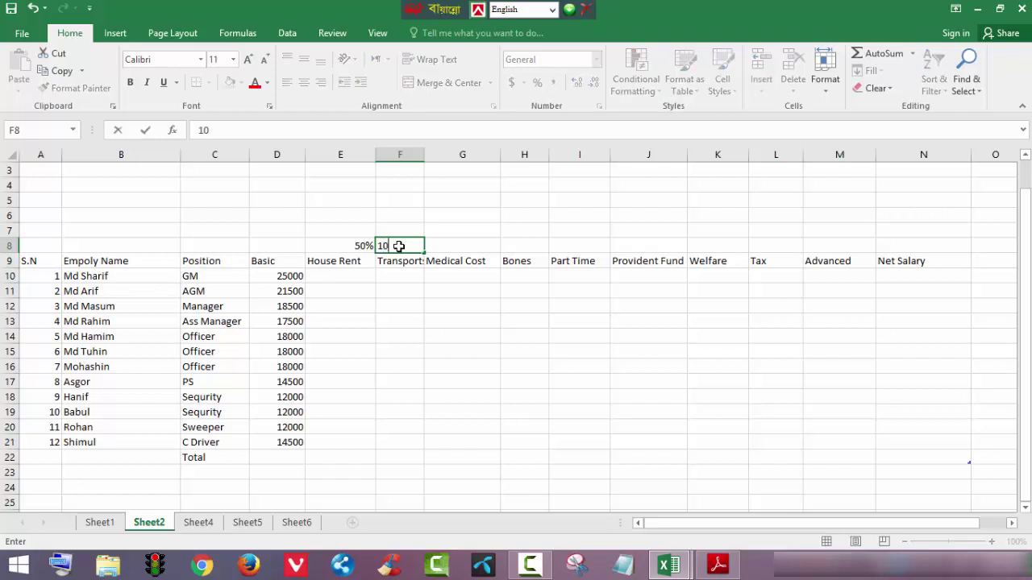
type("%")
left_click(479, 245)
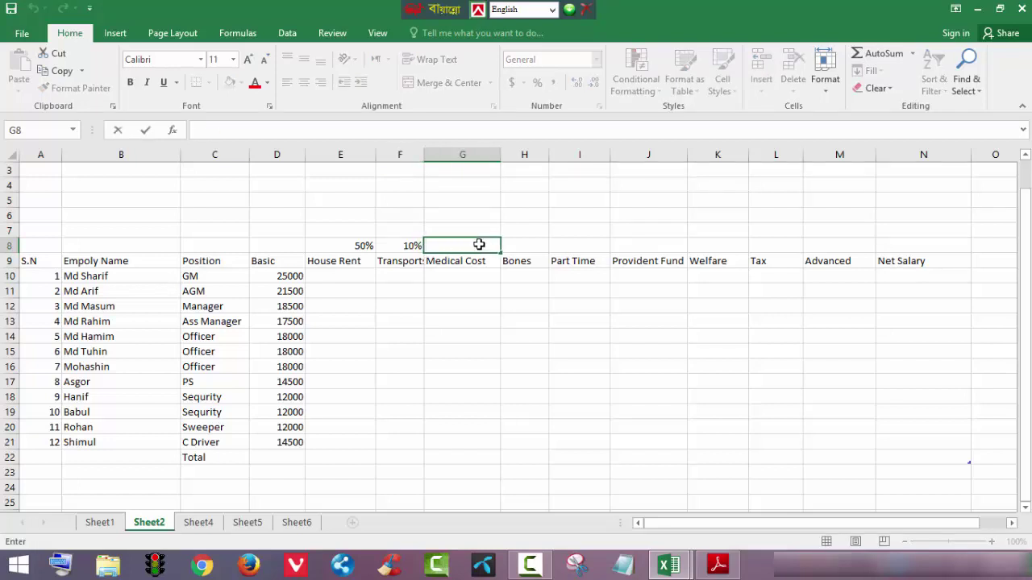
type("5%")
left_click(526, 245)
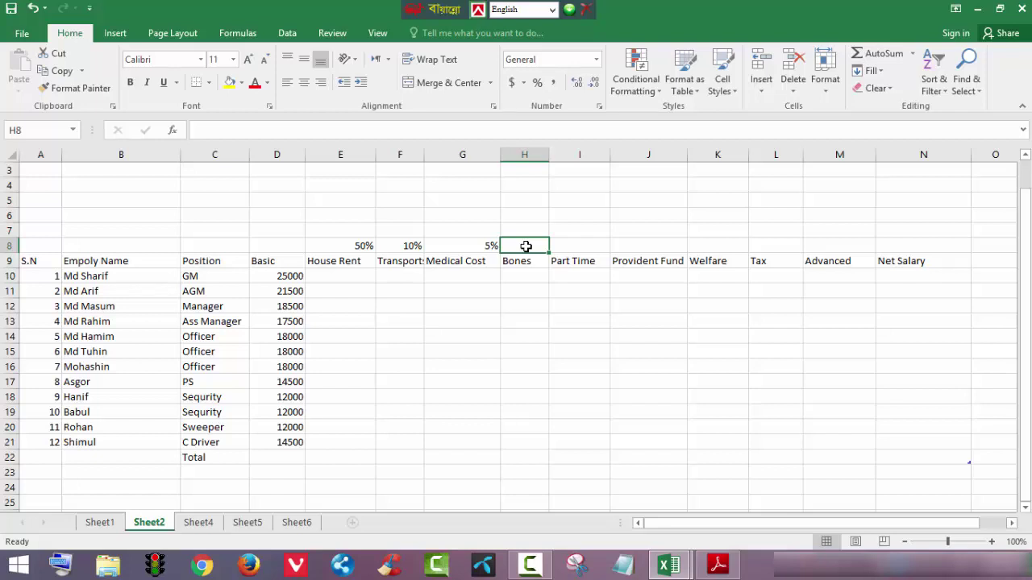
type("5")
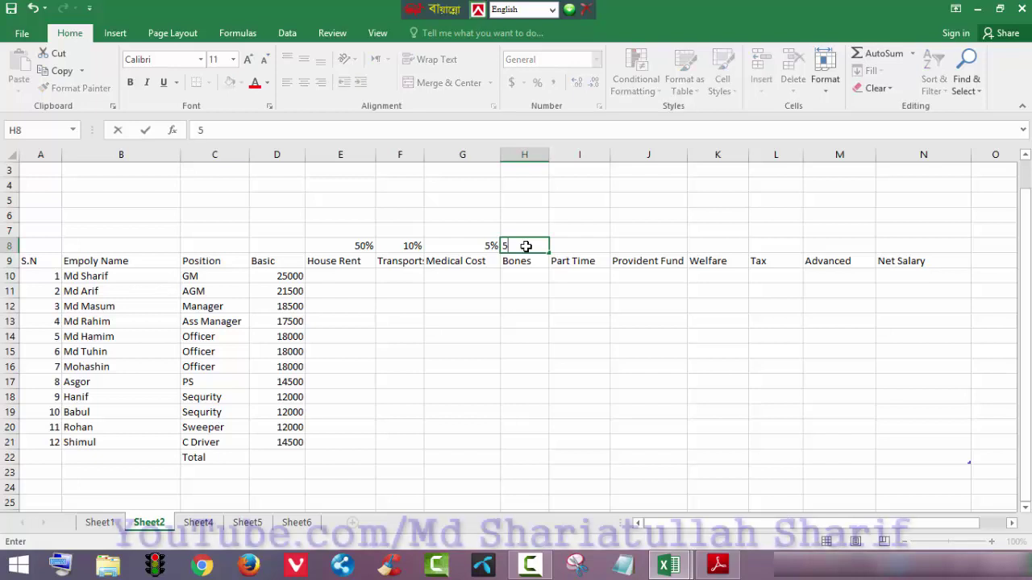
type("0%")
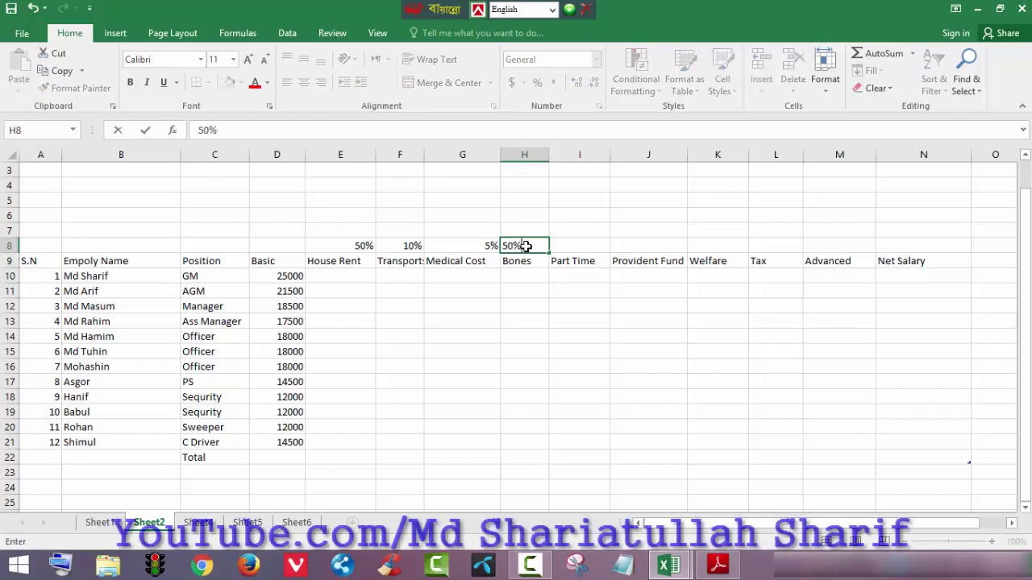
left_click(584, 247)
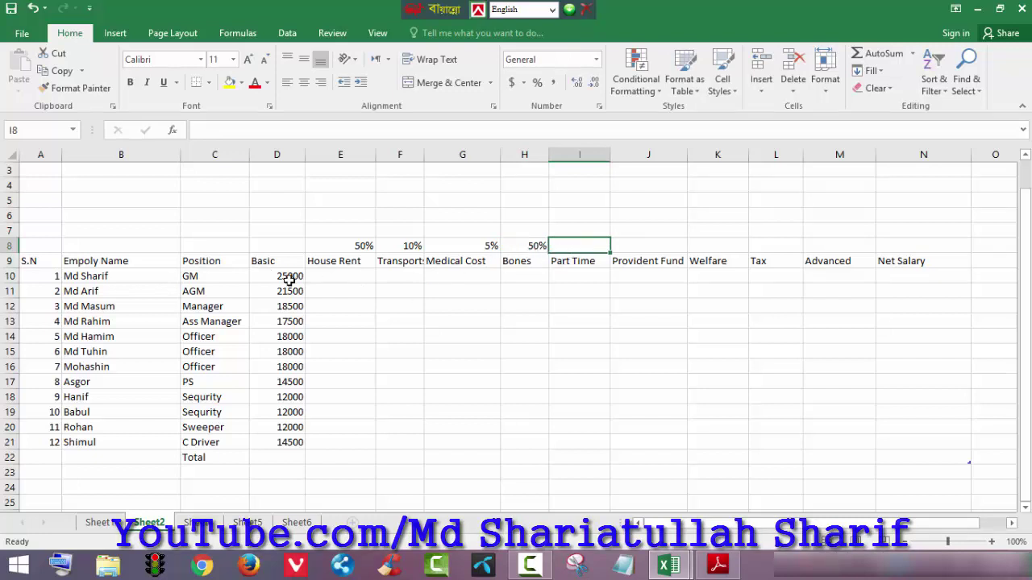
left_click(638, 246)
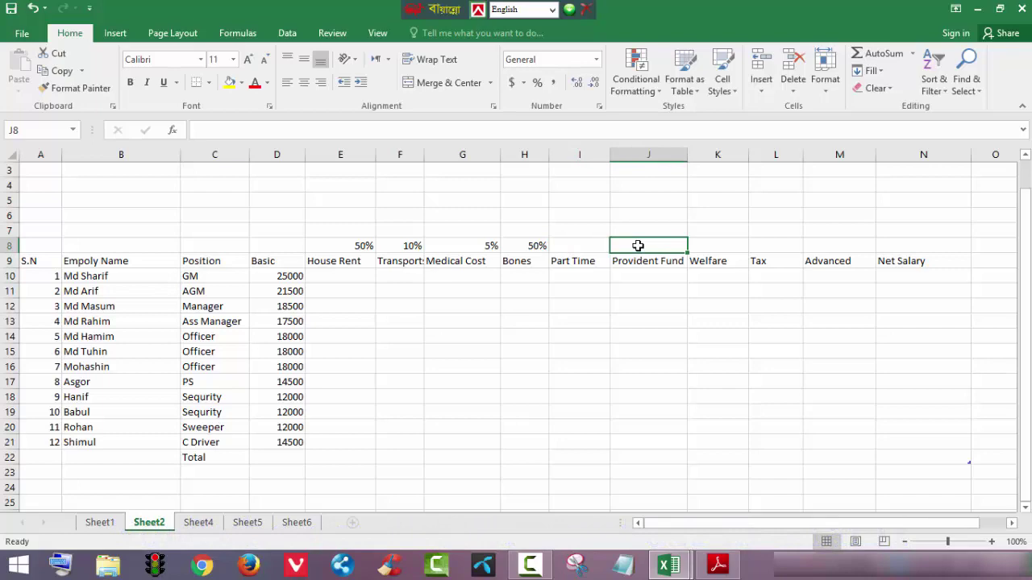
left_click(718, 564)
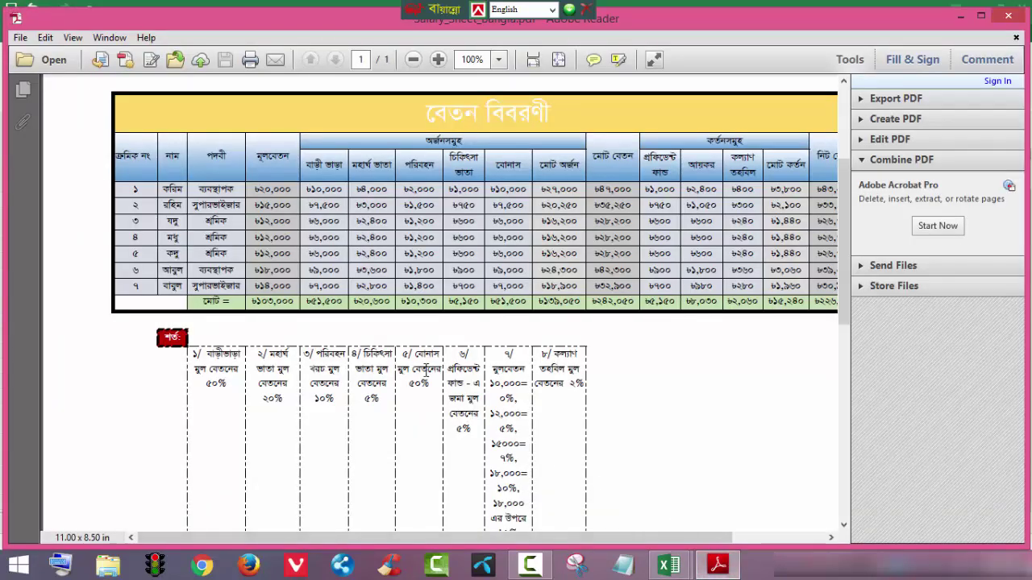
Close 'New Microsoft Excel Worksheet (2)' without saving, then glance at Sheet1 and return to Sheet2.
mouse_move(669, 567)
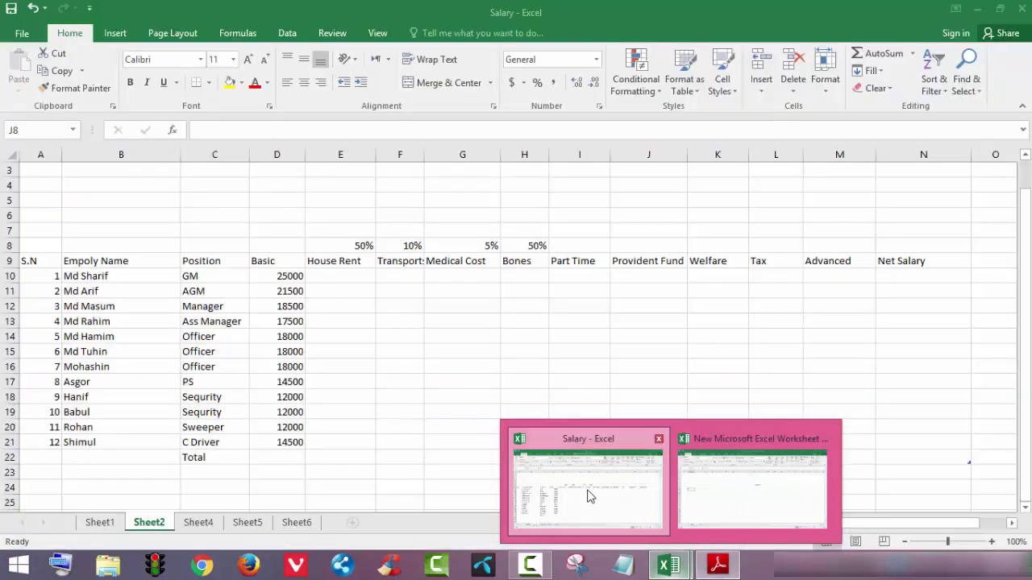
left_click(590, 492)
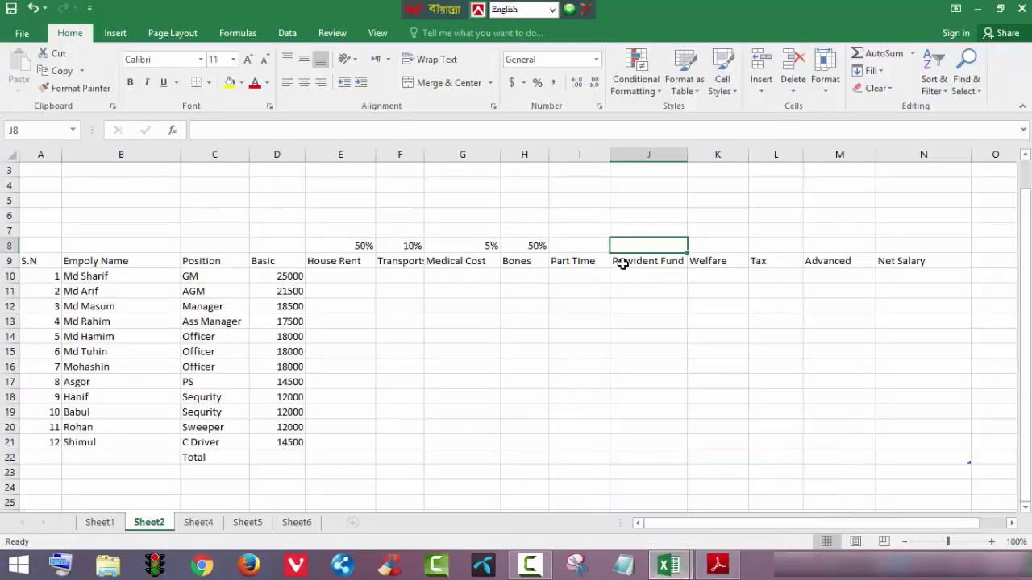
mouse_move(668, 564)
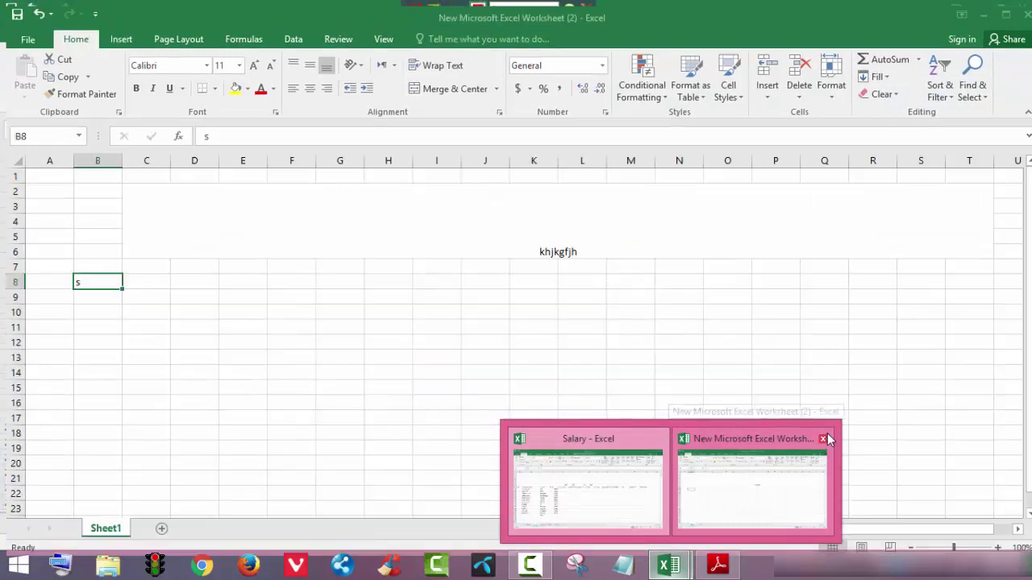
left_click(828, 439)
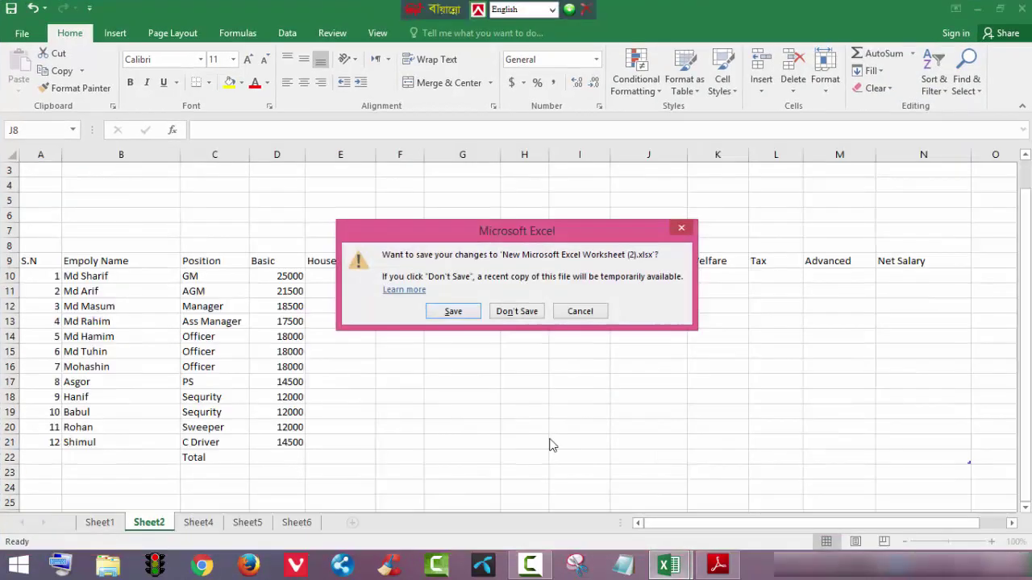
left_click(510, 314)
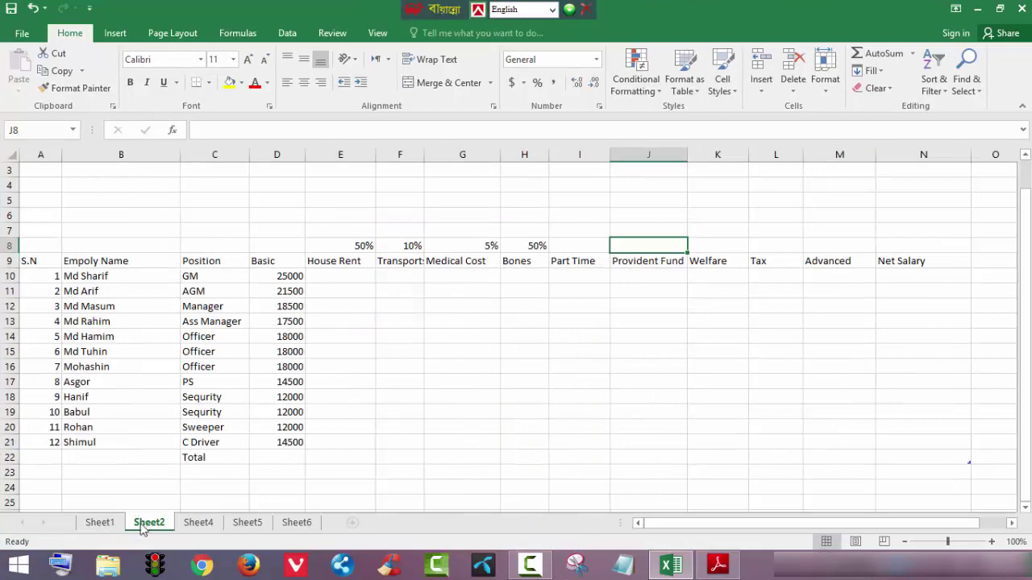
left_click(101, 525)
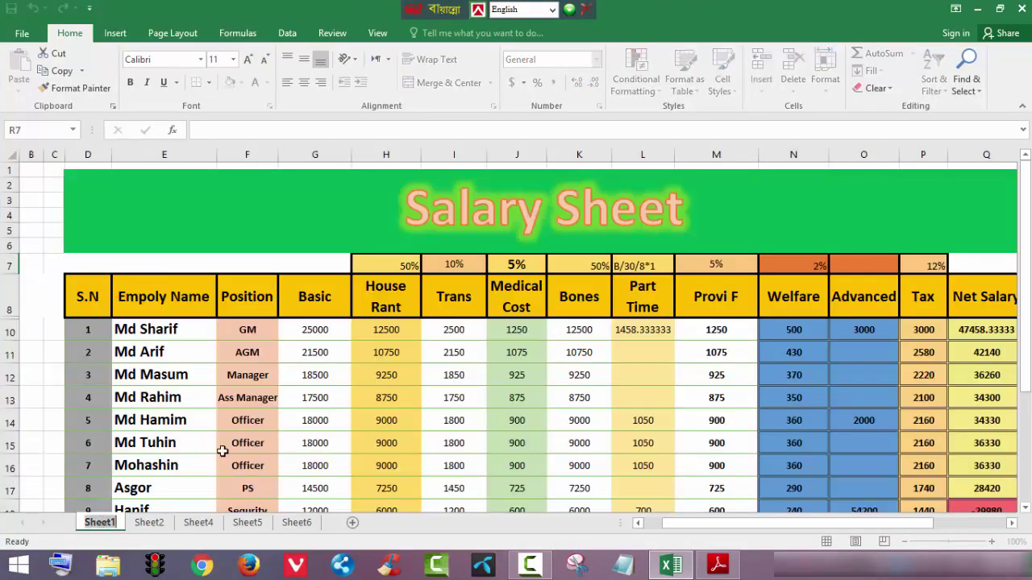
left_click(155, 527)
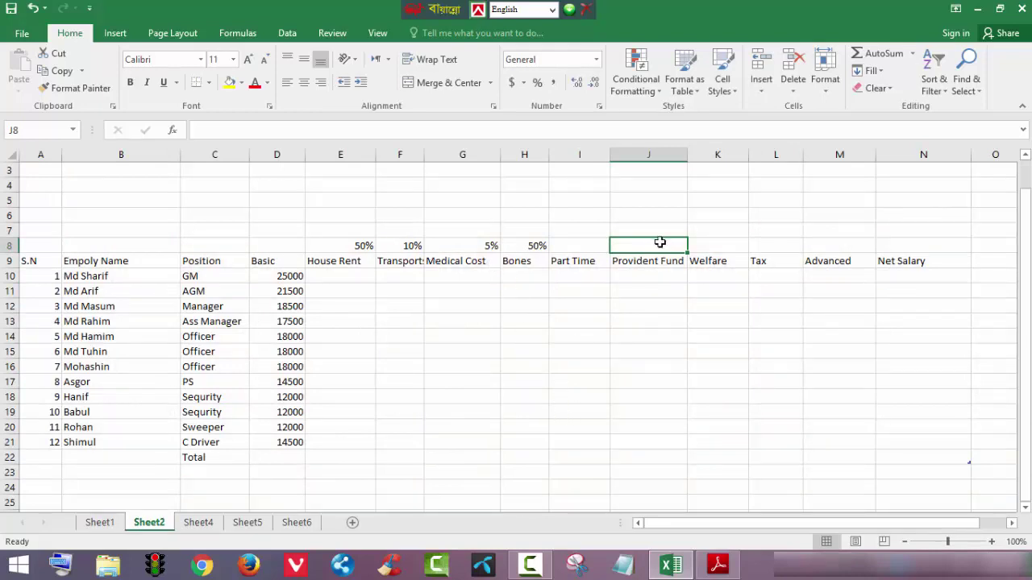
Enter 5% in J8, 2% in K8 and 12% in L8, fixing a mistyped value.
type("5%")
left_click(716, 246)
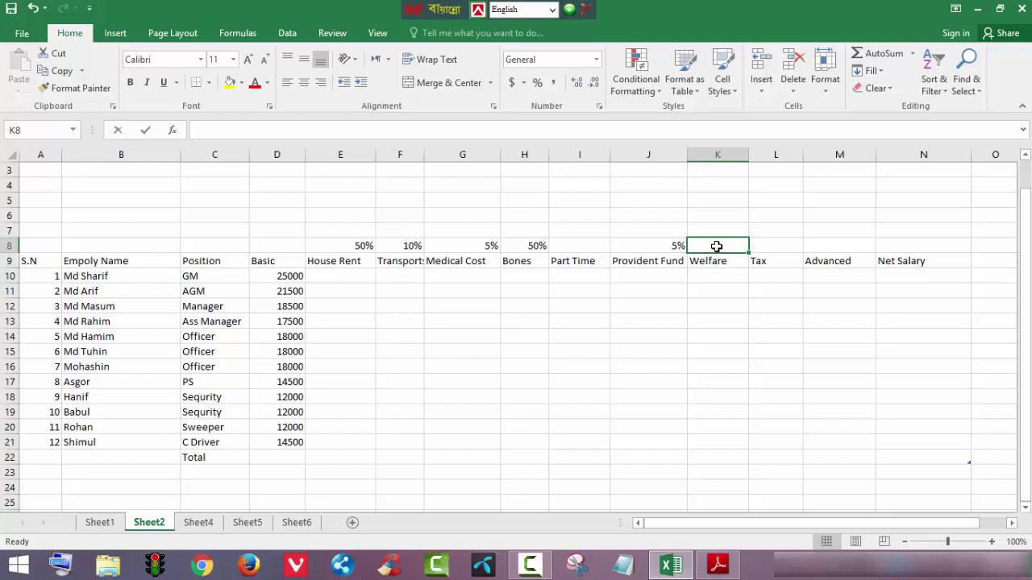
type("2%")
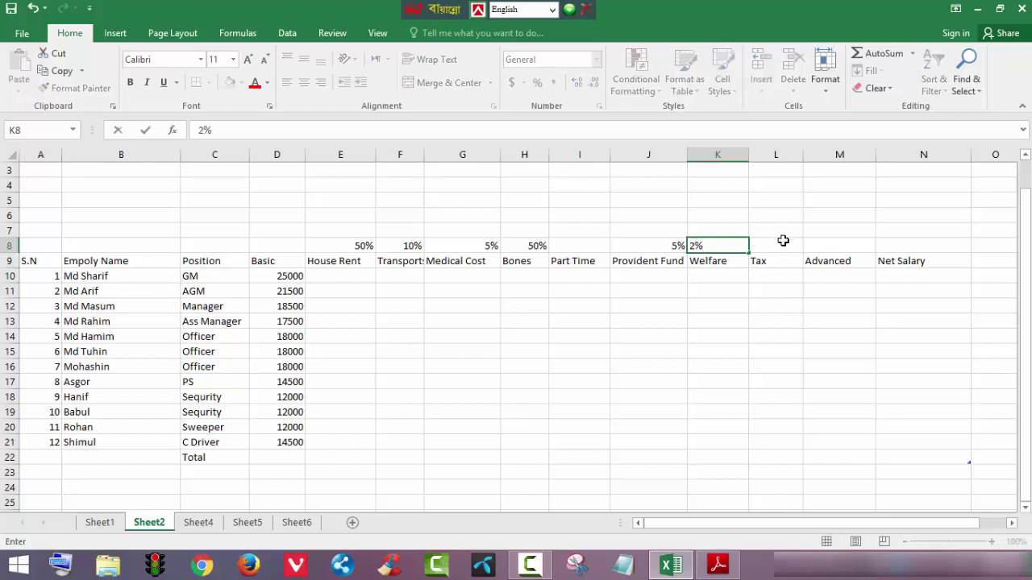
left_click(779, 246)
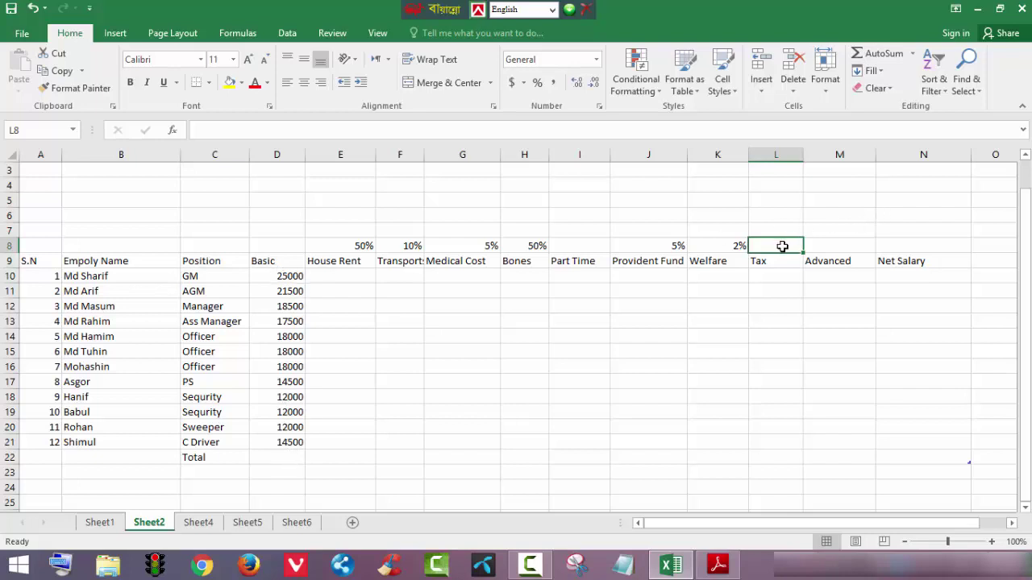
type("10")
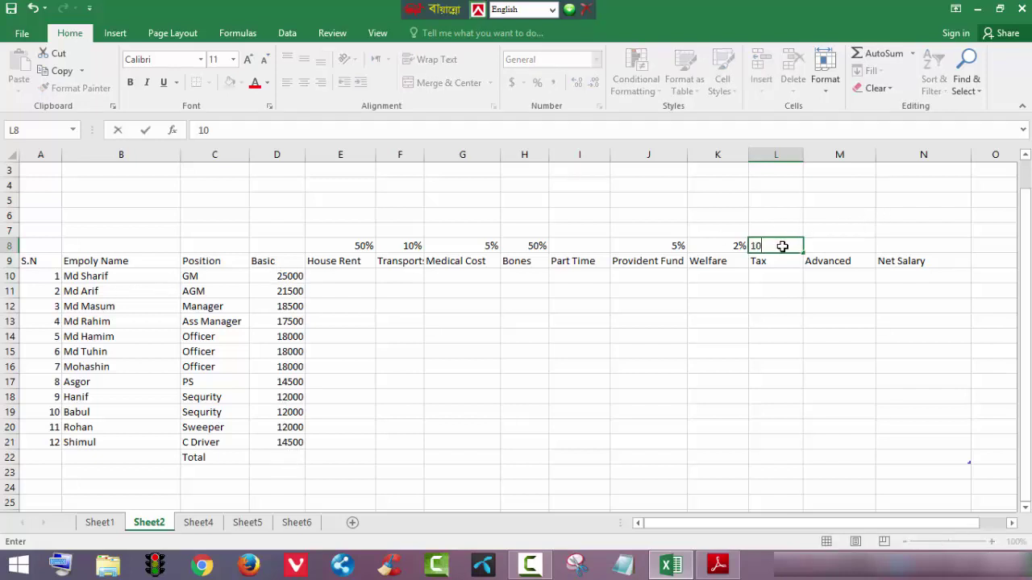
type("&")
key("BackSpace")
key("BackSpace")
key("BackSpace")
type("12%")
left_click(828, 249)
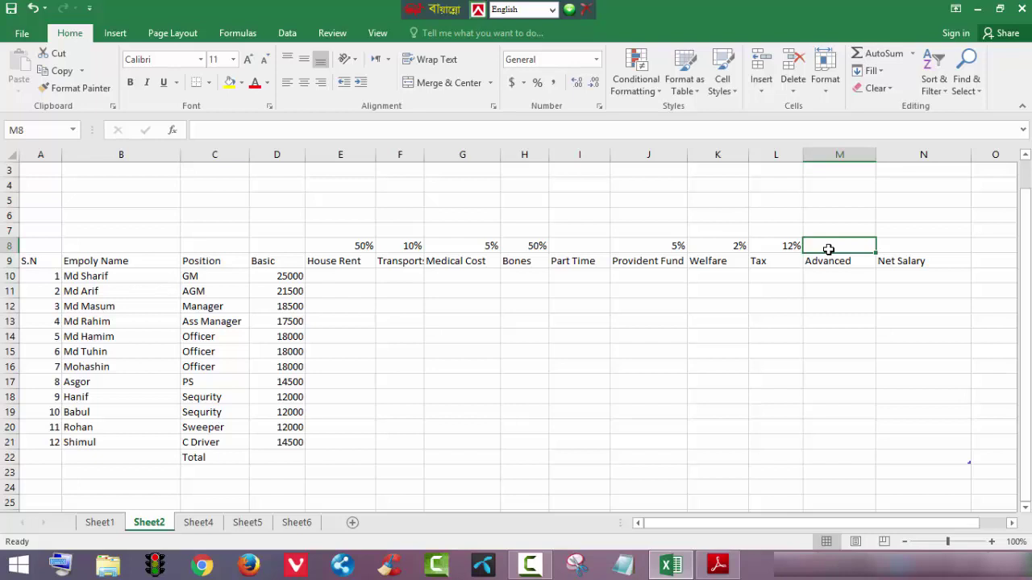
left_click(903, 246)
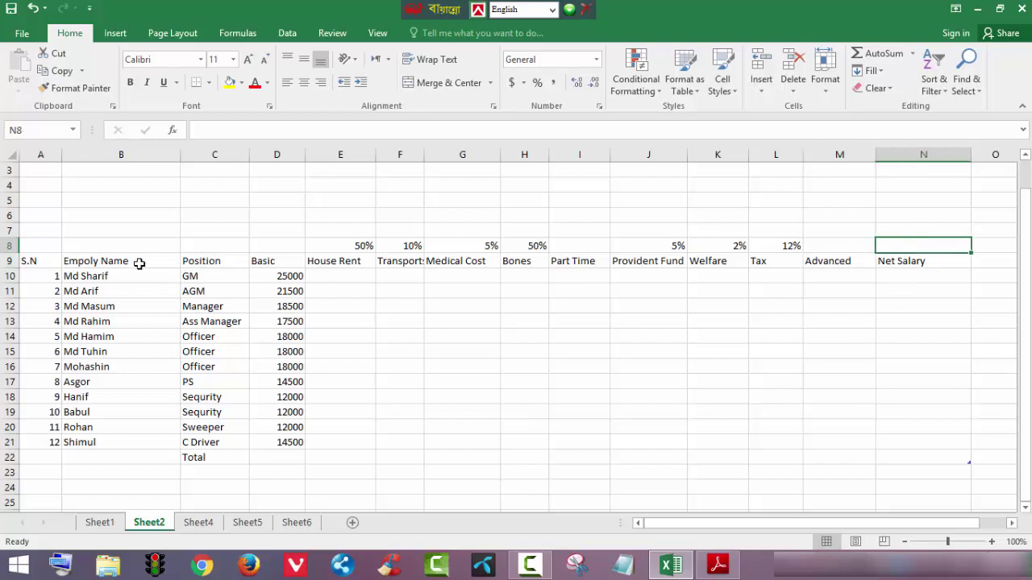
Select header row 9 and set it to wrap text, centred vertically and horizontally.
left_click(6, 261)
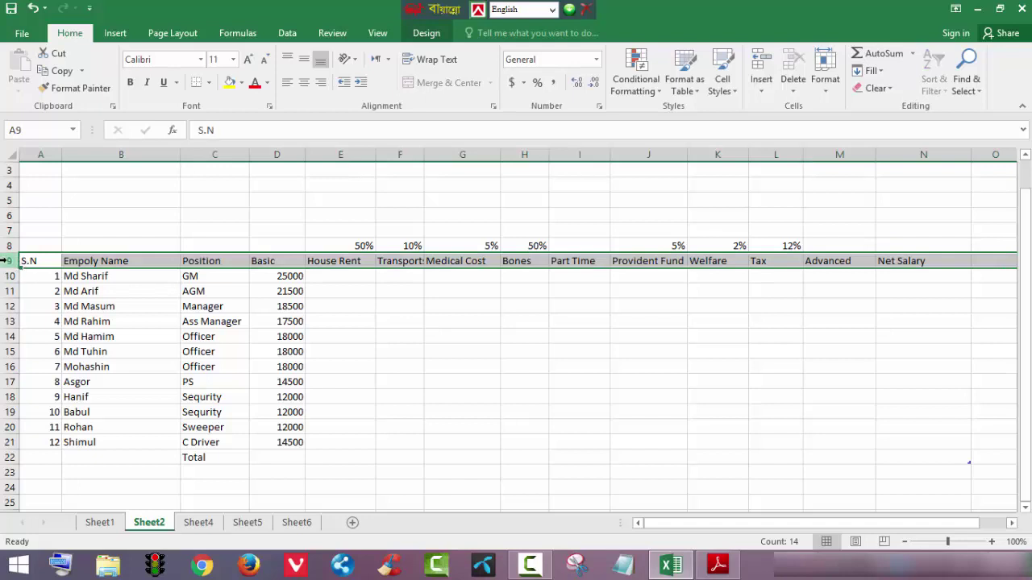
left_click(6, 269)
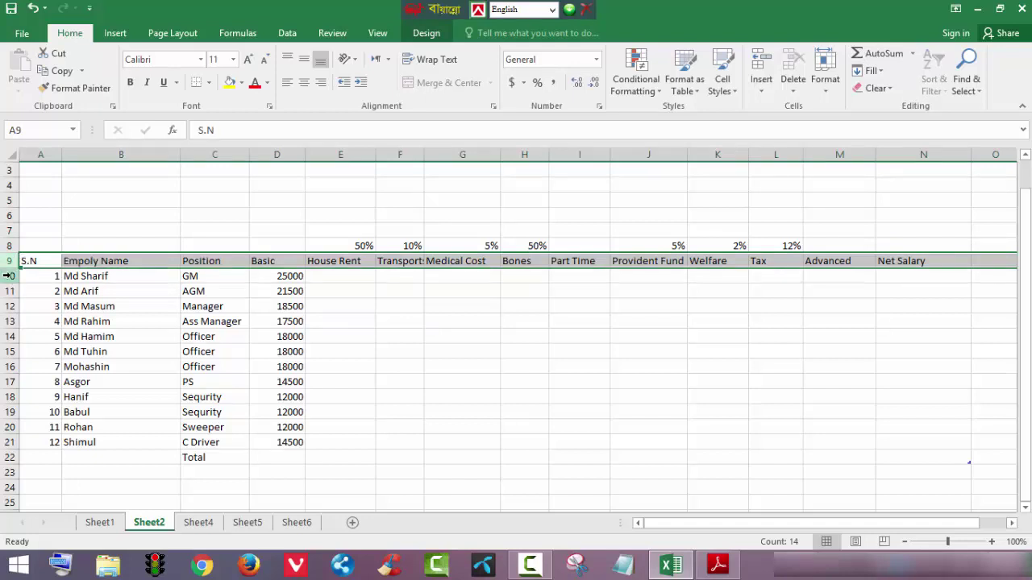
left_click(6, 275)
left_click(7, 253)
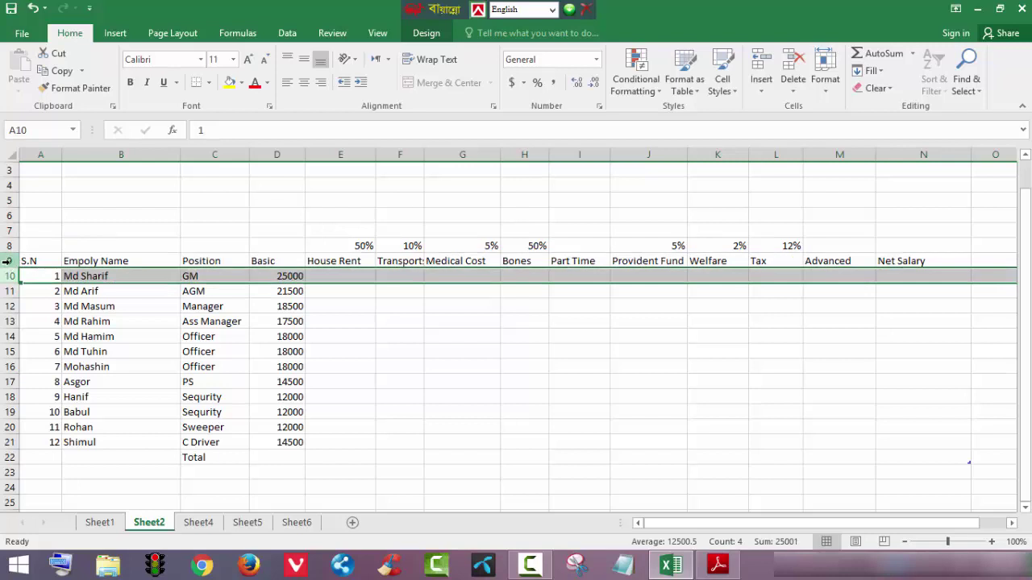
left_click(7, 260)
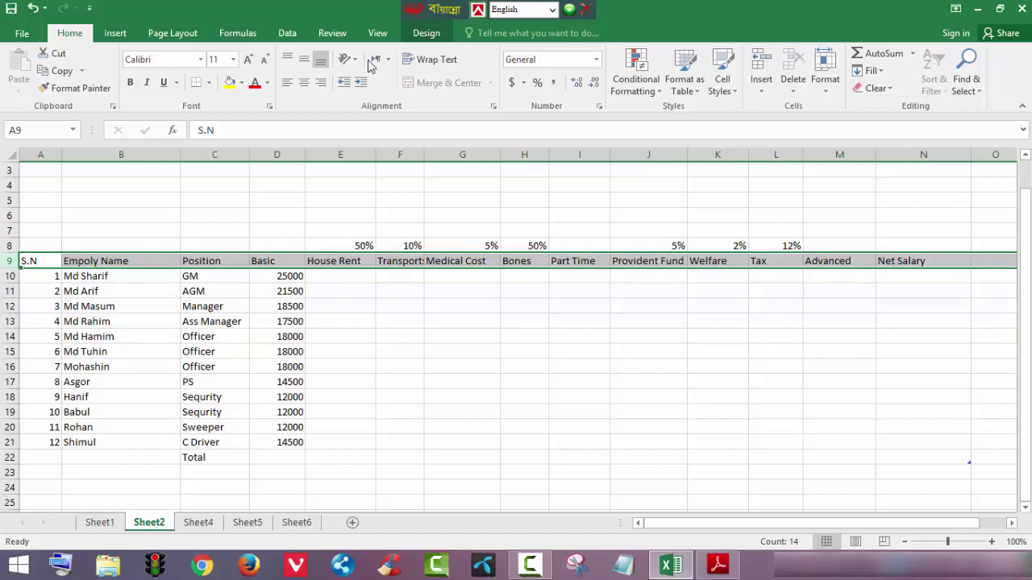
left_click(442, 63)
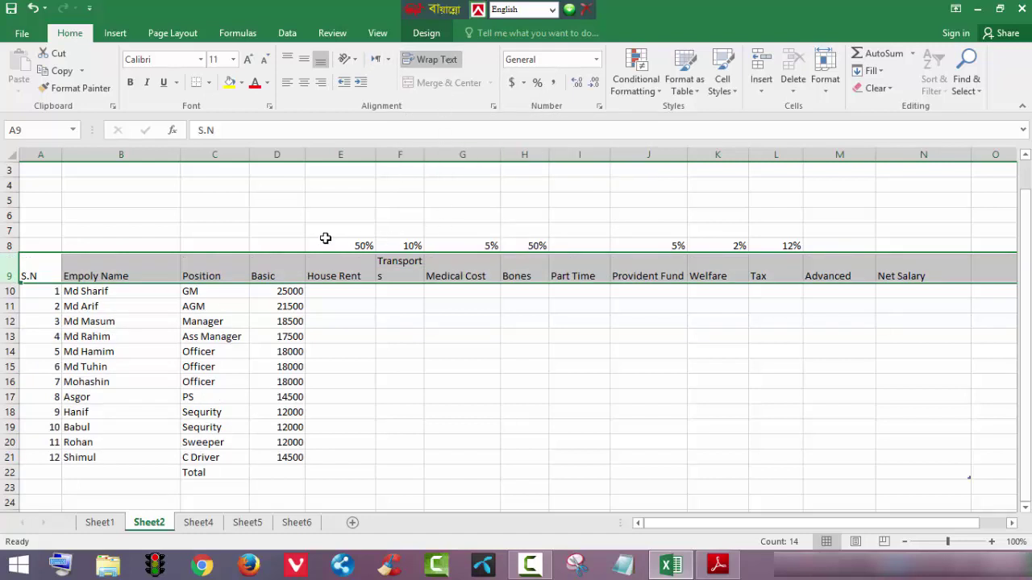
left_click(306, 61)
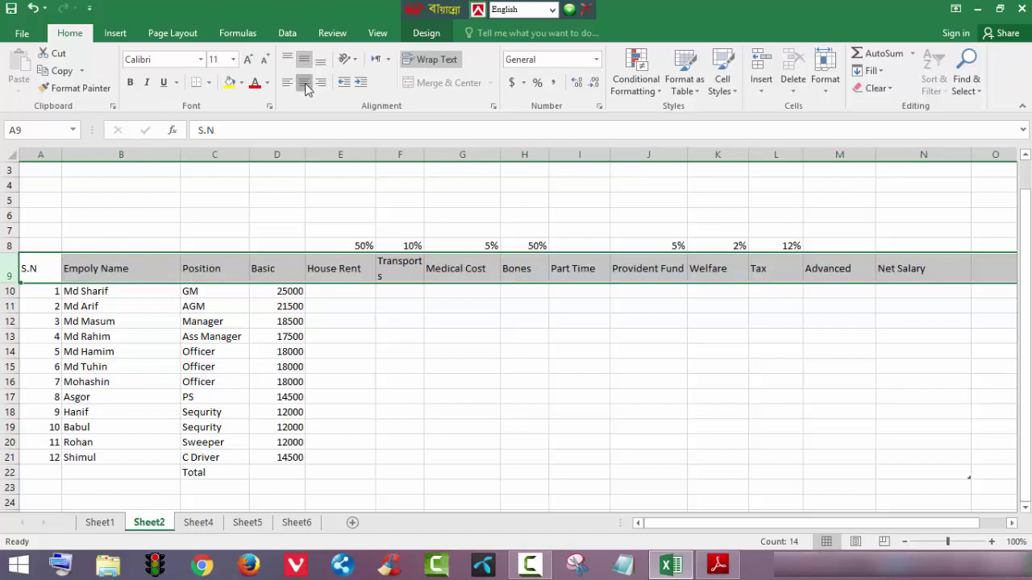
left_click(304, 82)
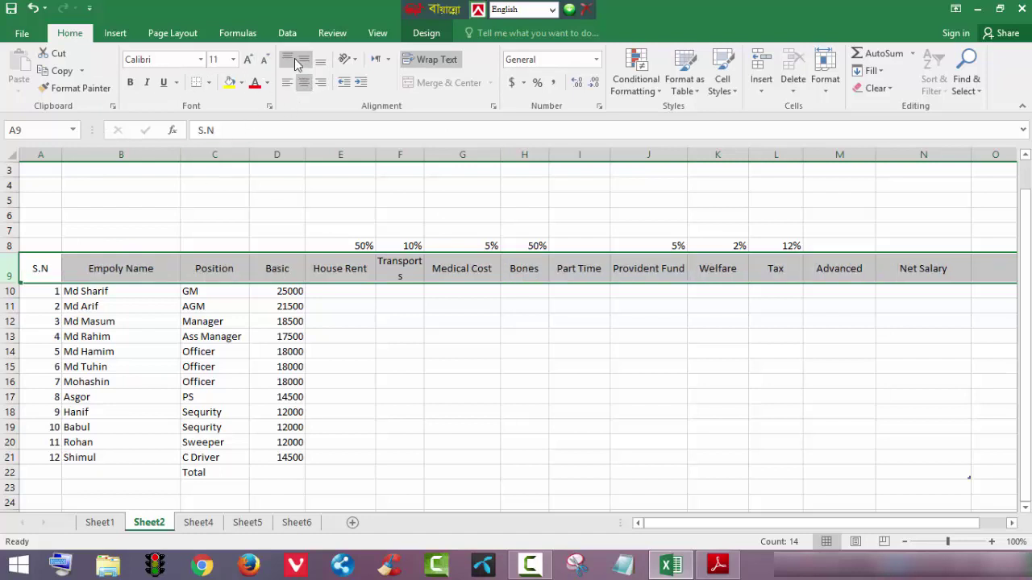
Make the row 9 headers bold at 14 pt font size.
left_click(130, 82)
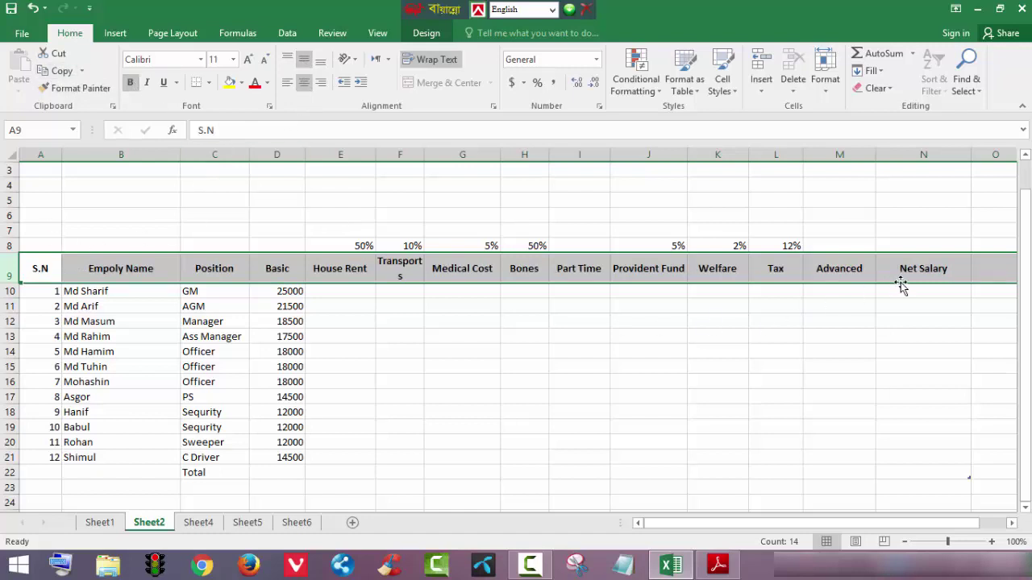
left_click(248, 60)
left_click(247, 61)
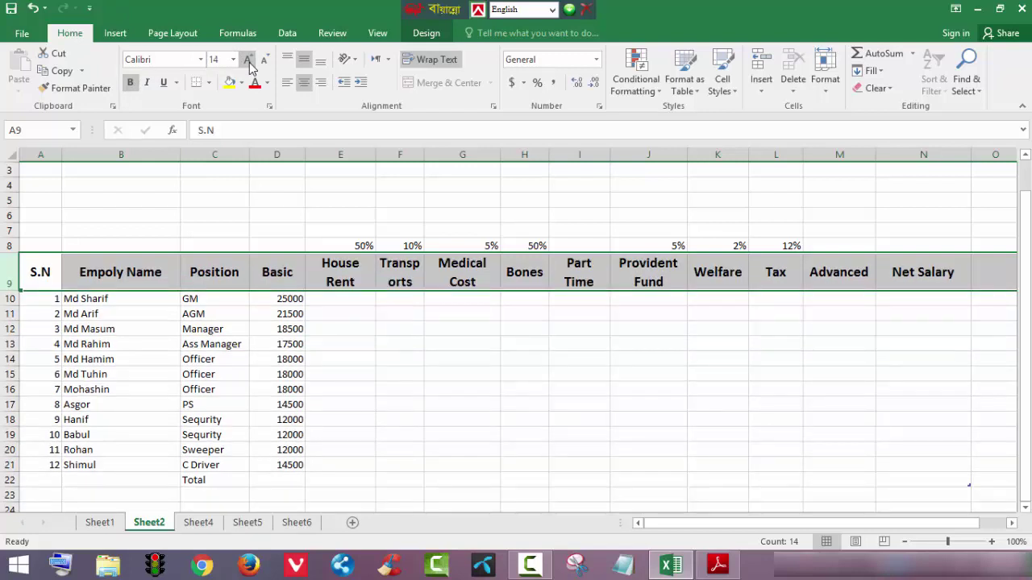
left_click(263, 61)
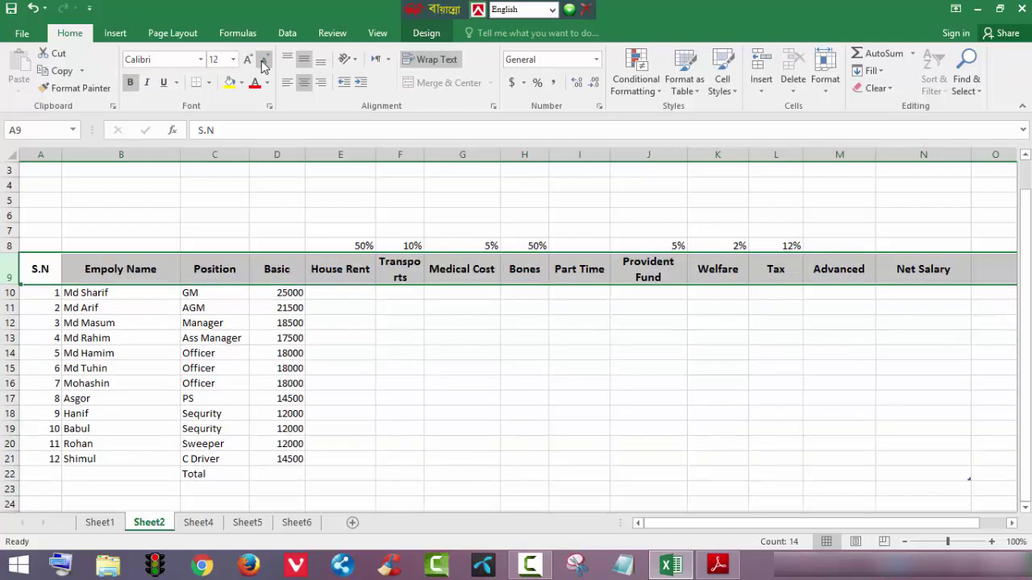
left_click(250, 61)
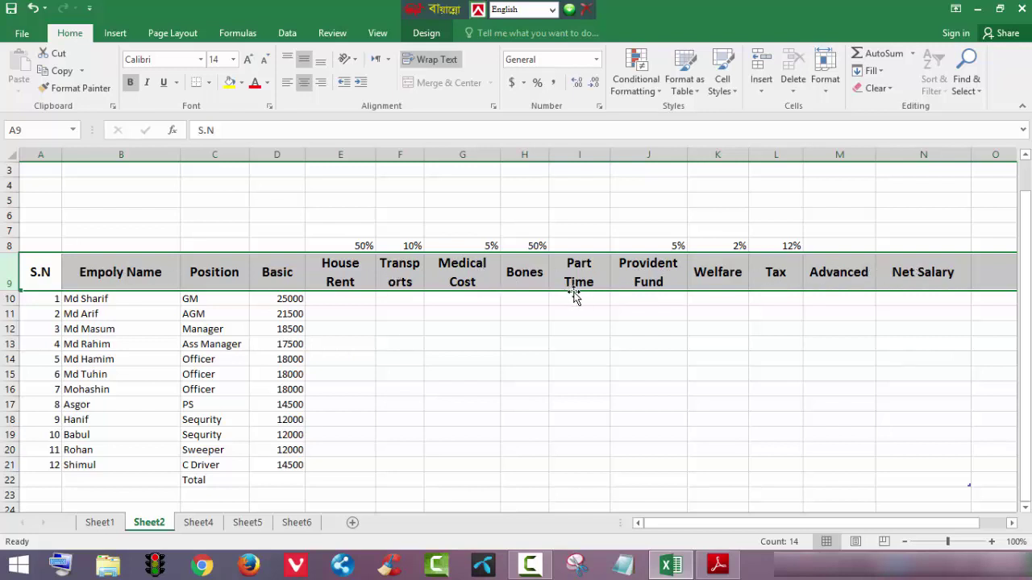
left_click(671, 361)
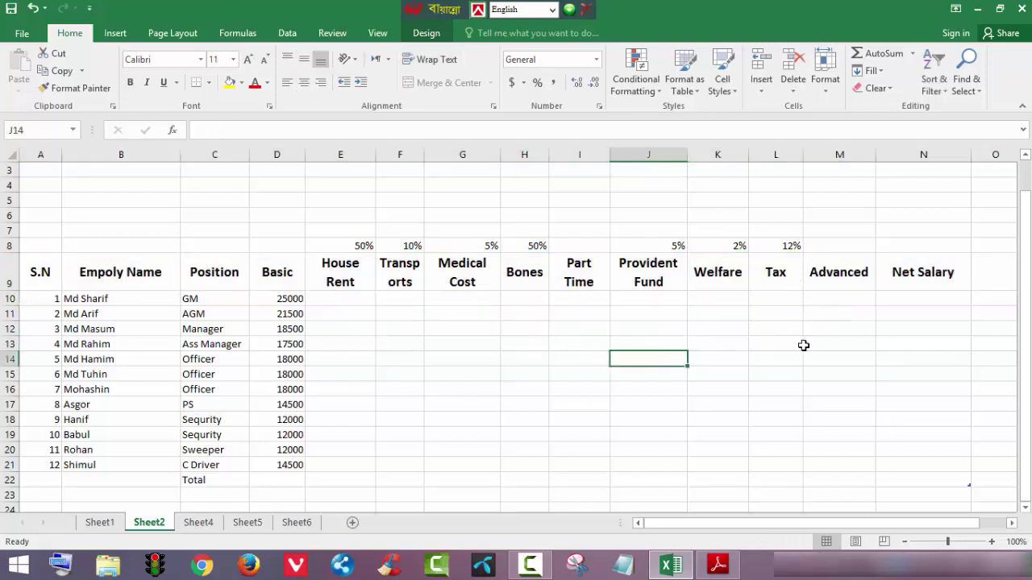
Fill the header cells S.N through Net Salary with dark blue.
left_click(32, 250)
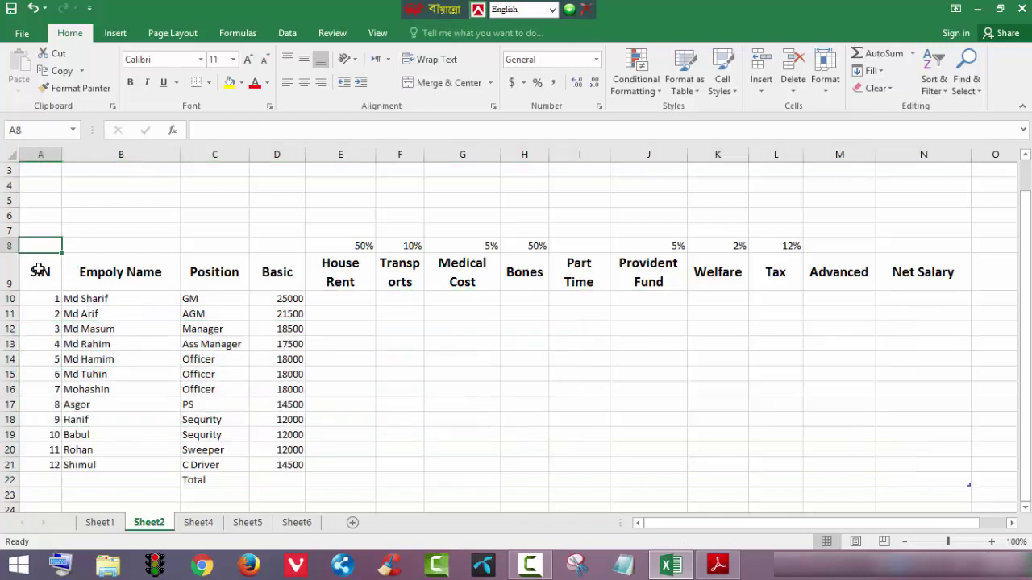
left_click(38, 270)
left_click(32, 247)
left_click(23, 254)
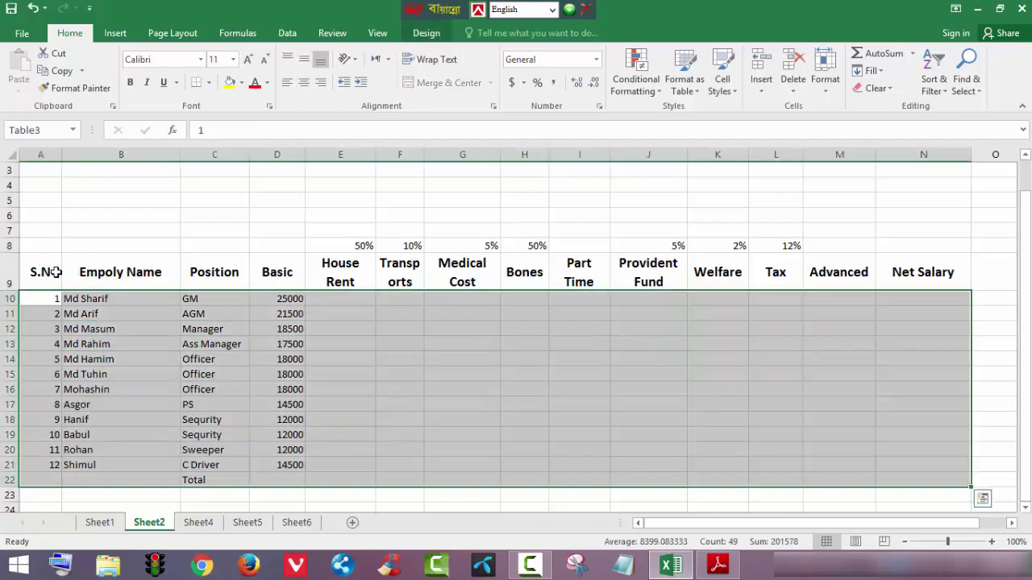
left_click_drag(56, 273, 931, 274)
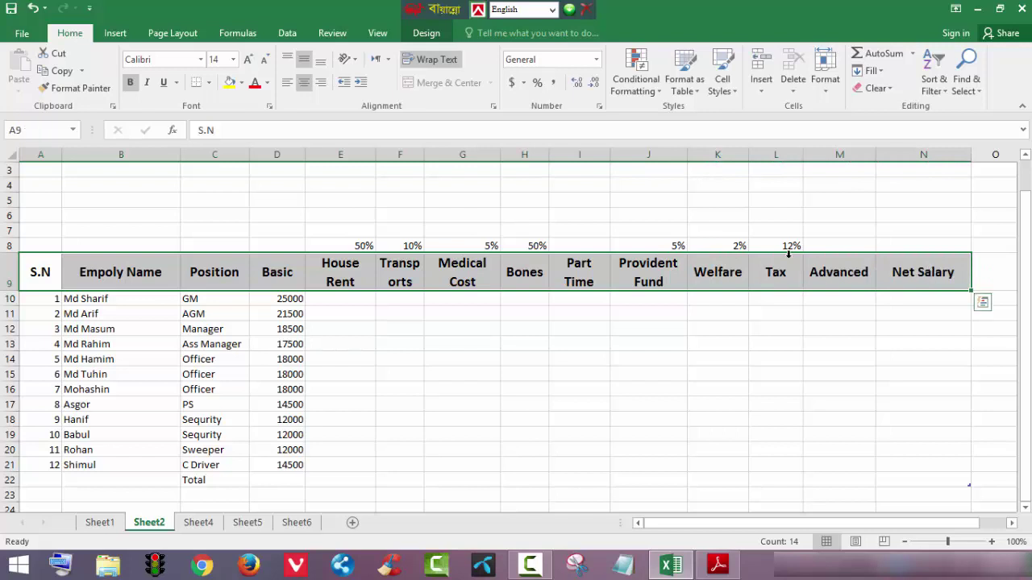
left_click(241, 83)
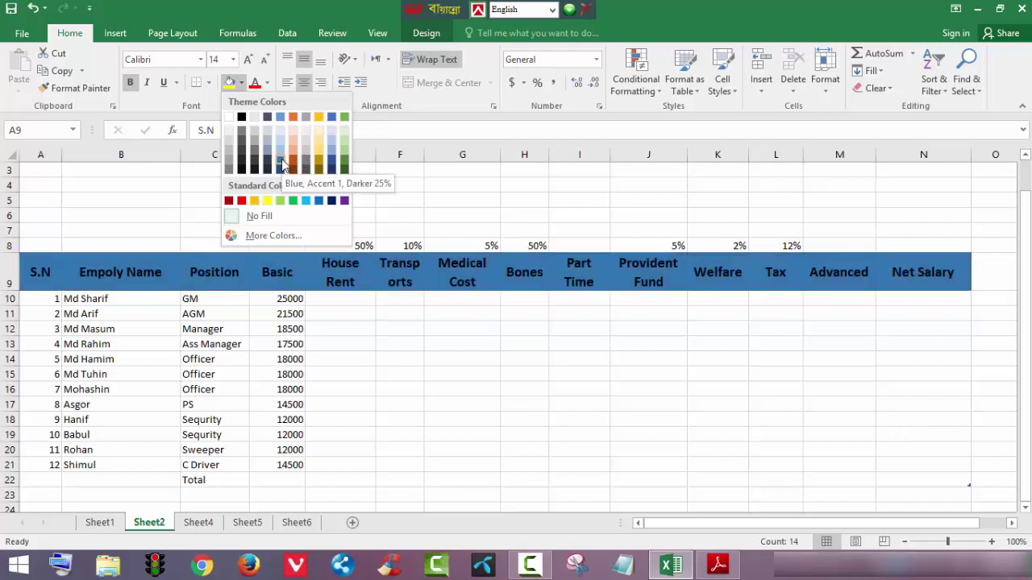
left_click(283, 165)
left_click(462, 421)
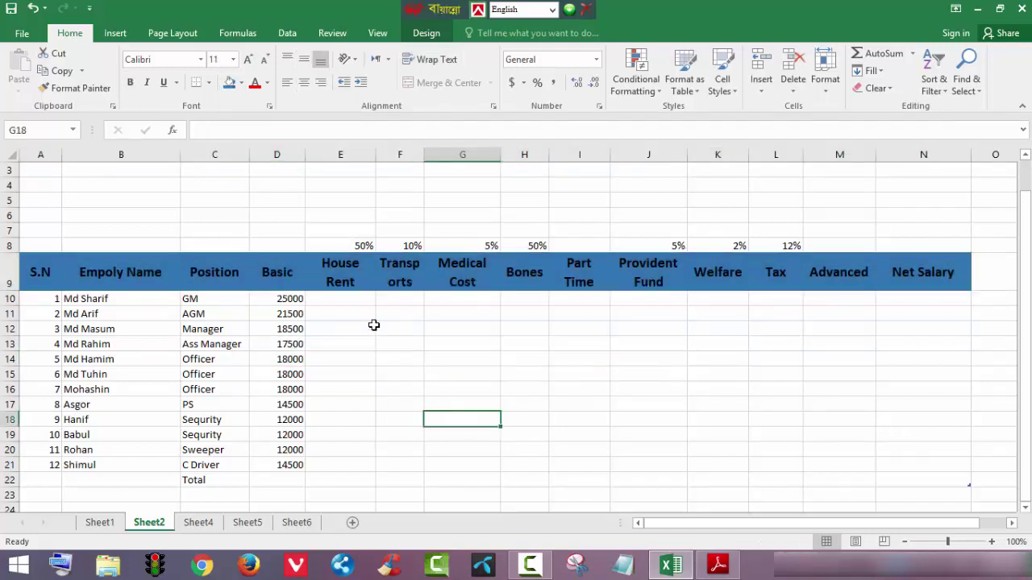
Select the percentage rates in E8:H8.
left_click(325, 238)
left_click(429, 339)
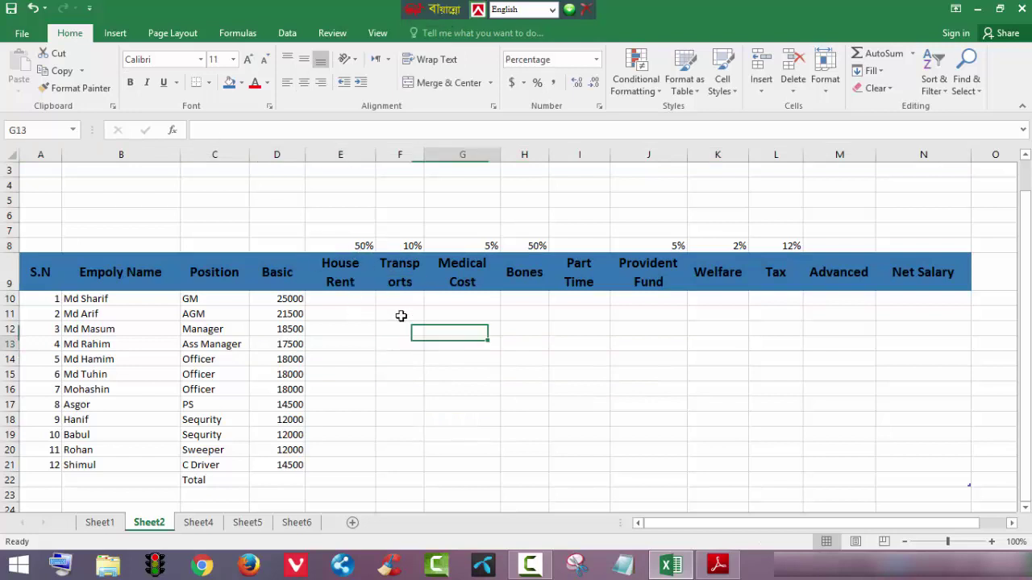
left_click_drag(336, 247, 789, 244)
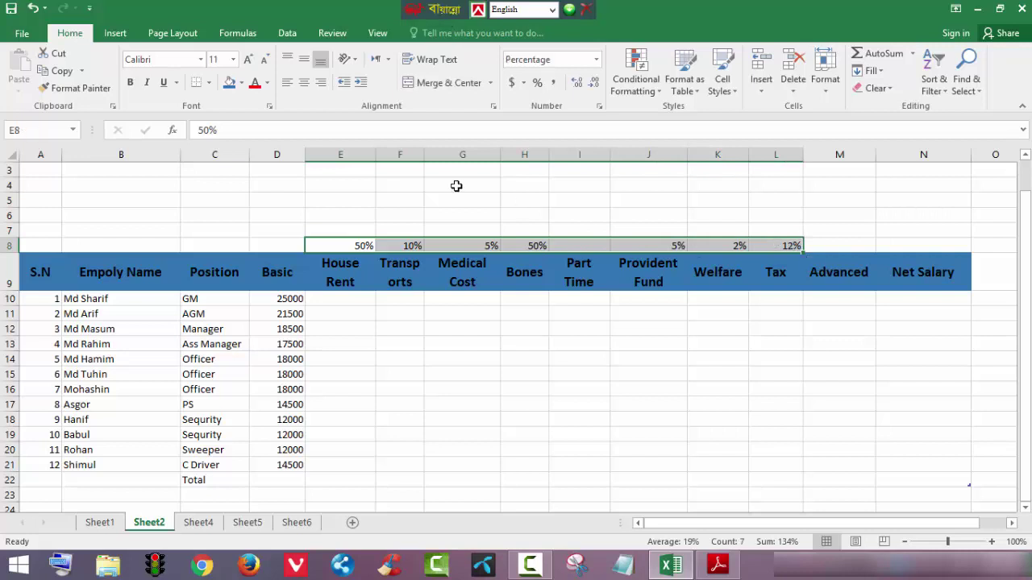
Fill the rate row E8:L8 with the Yellow standard colour.
left_click(241, 82)
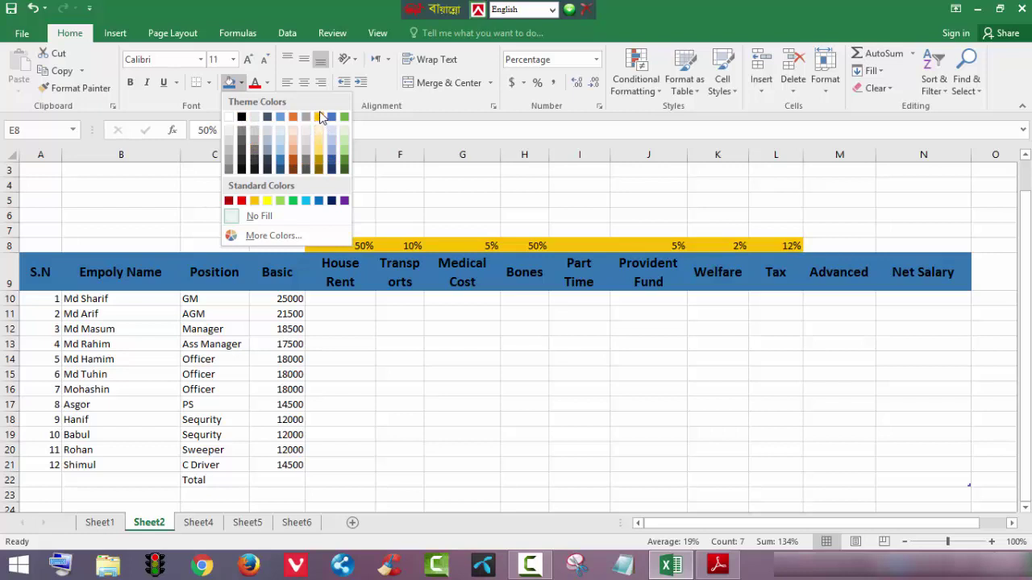
left_click(553, 431)
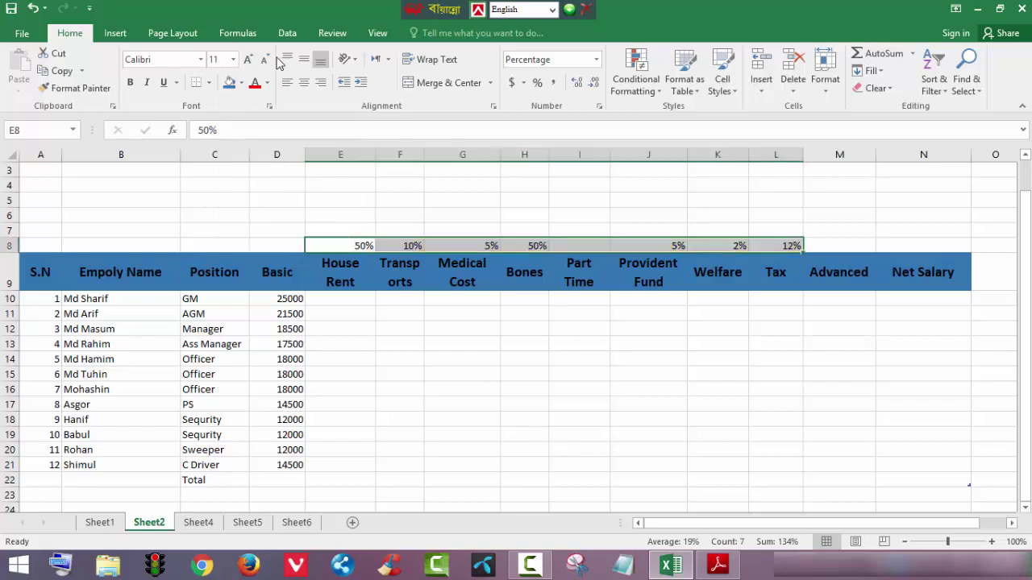
left_click(241, 83)
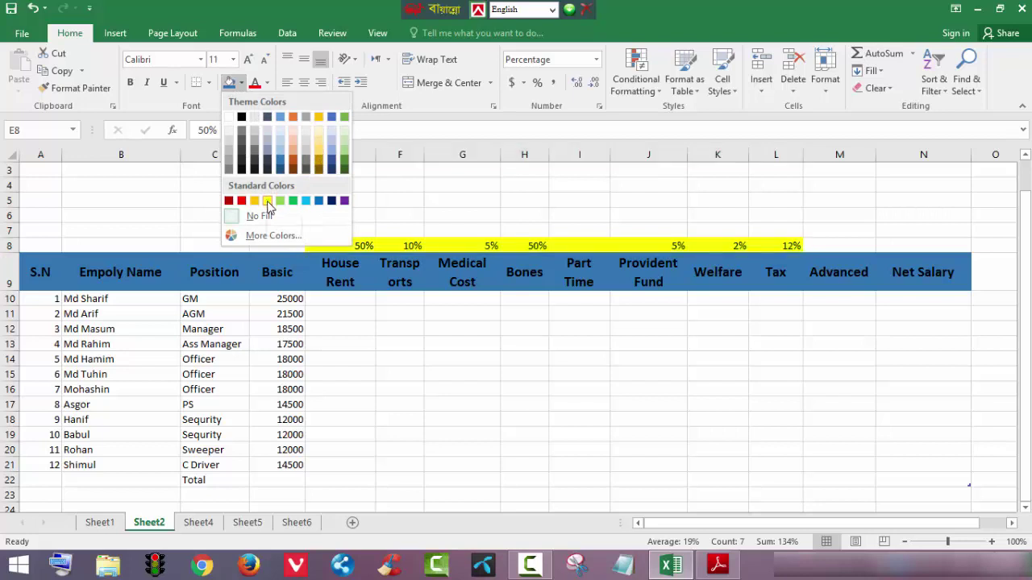
left_click(266, 201)
left_click(506, 418)
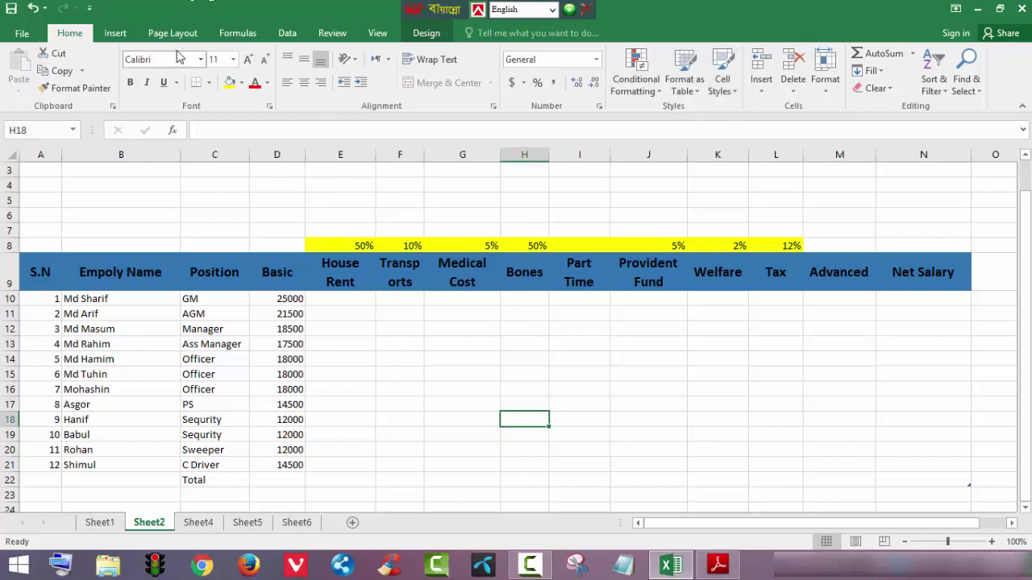
Merge C4:M7 into one centred cell and leave it without text.
left_click(247, 182)
left_click_drag(246, 185, 830, 225)
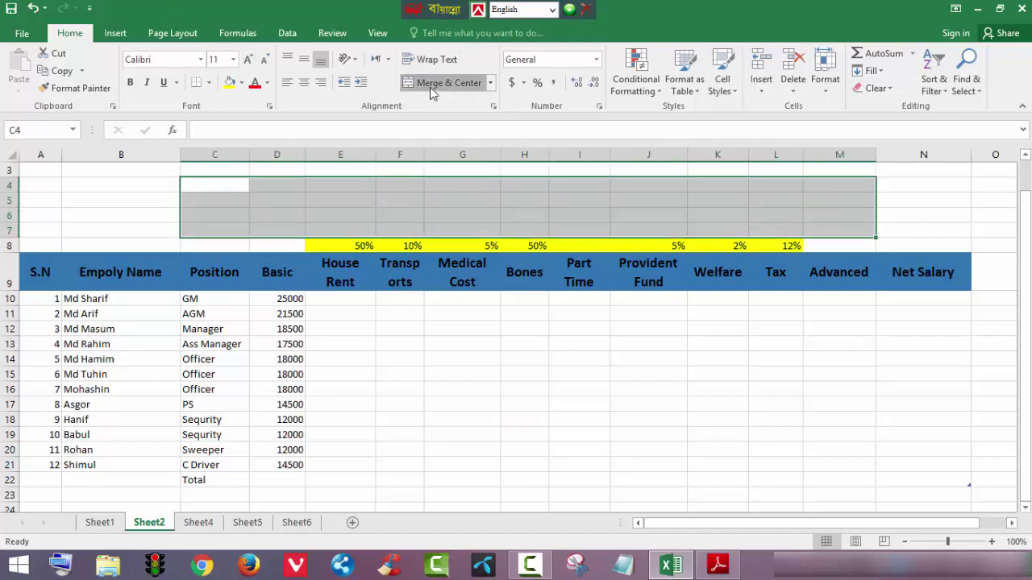
left_click(436, 83)
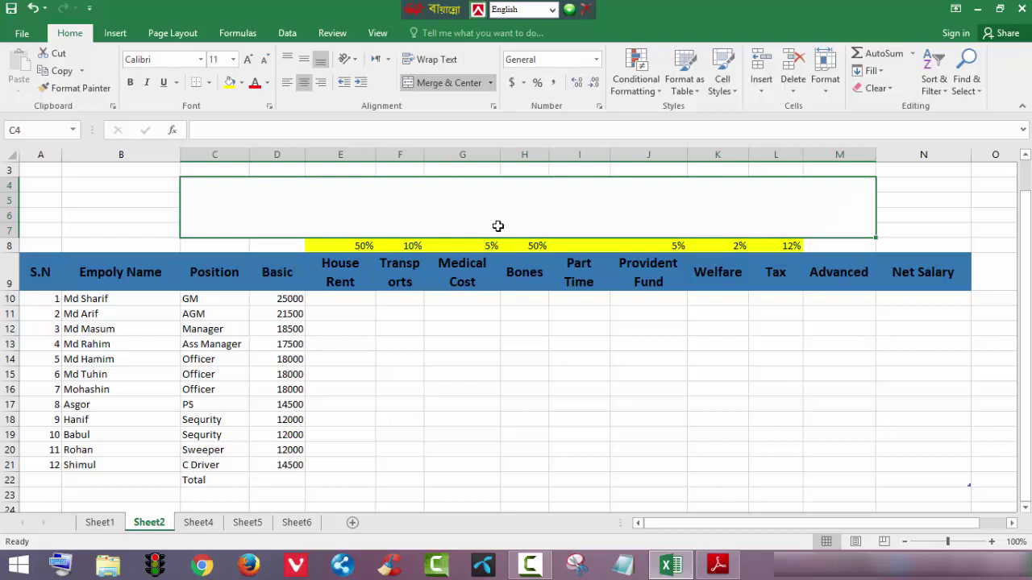
double_click(527, 209)
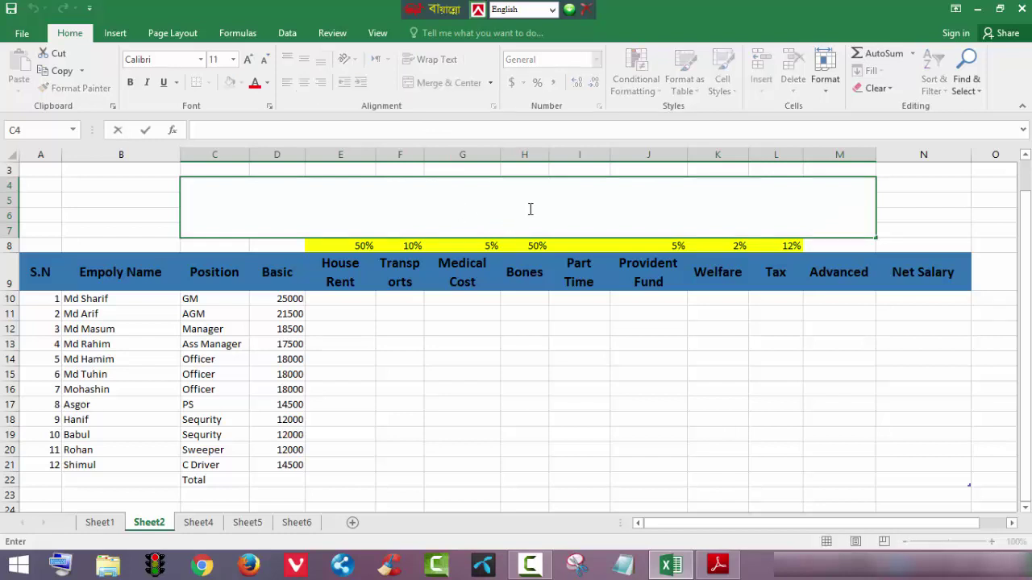
type("slal")
left_click(493, 403)
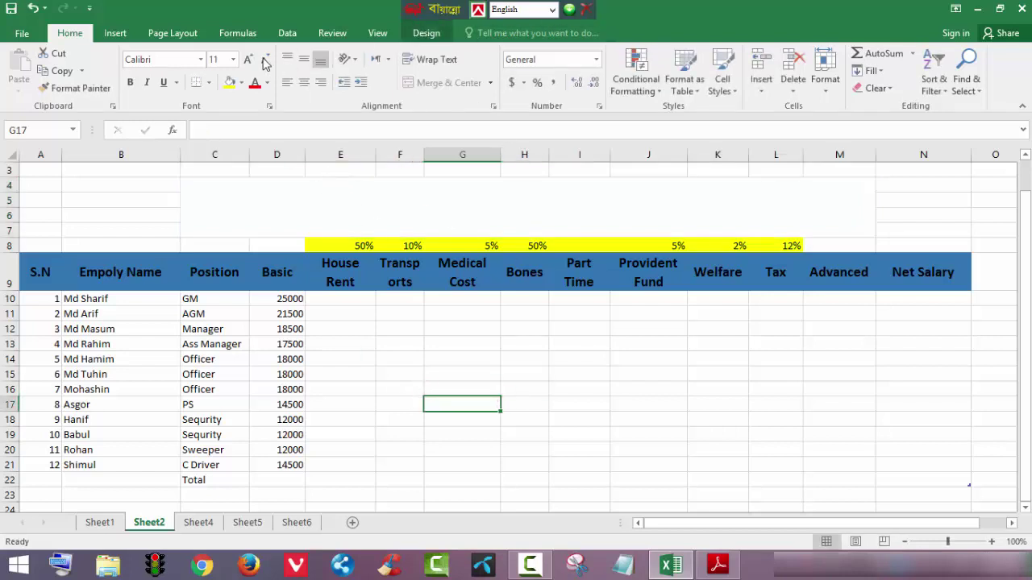
Insert a WordArt text box in the orange outline style.
left_click(114, 33)
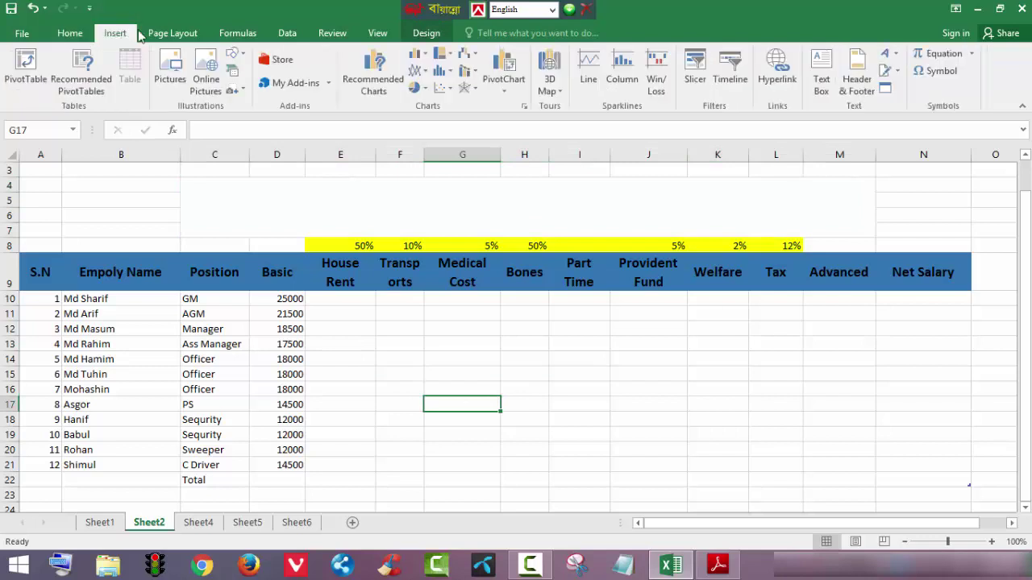
left_click(895, 55)
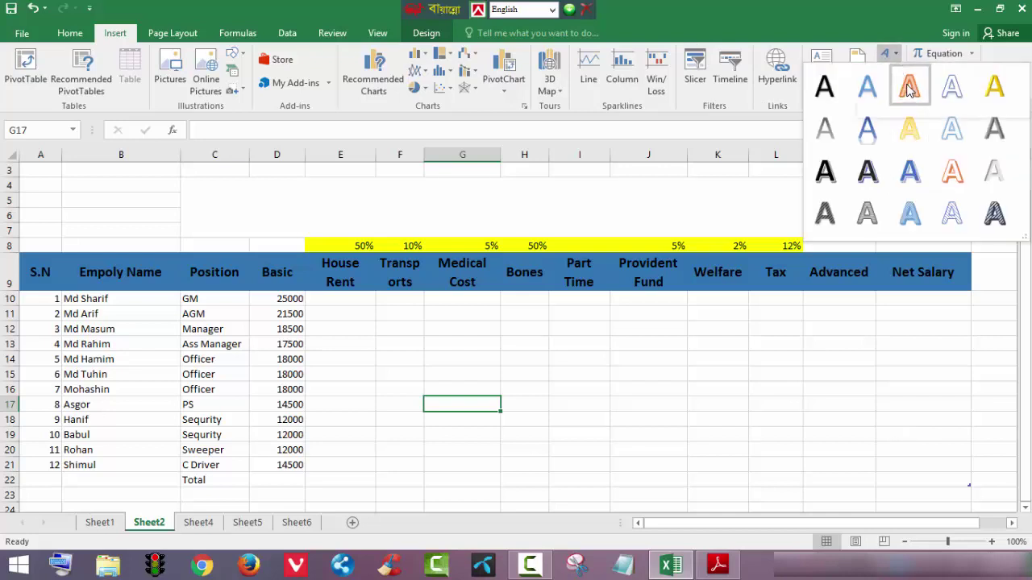
left_click(909, 89)
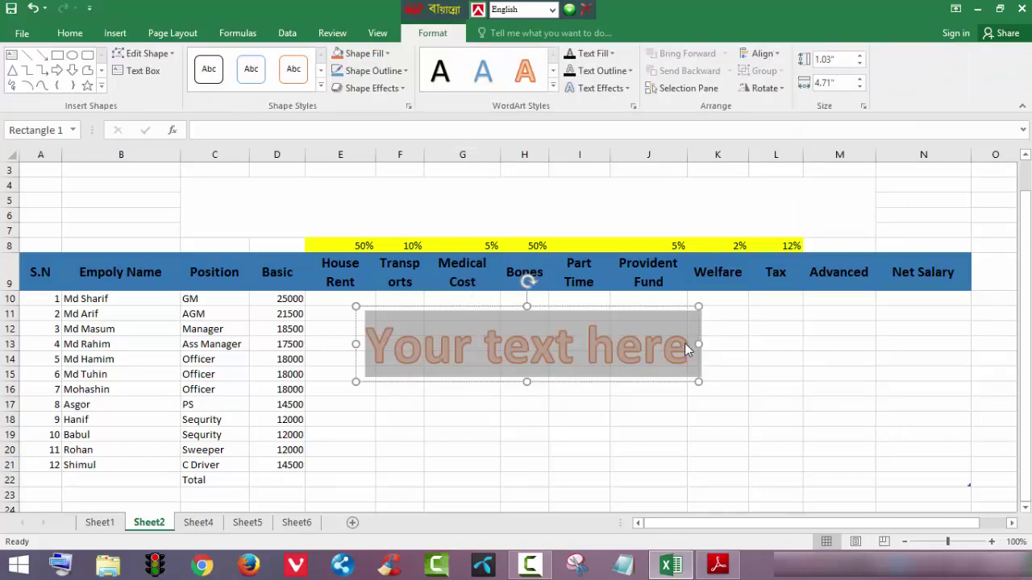
Replace the WordArt placeholder text with 'Salary Sheet'.
left_click(687, 348)
key("BackSpace")
key("BackSpace")
key("BackSpace")
key("BackSpace")
key("BackSpace")
key("BackSpace")
key("BackSpace")
key("BackSpace")
key("BackSpace")
key("BackSpace")
key("BackSpace")
key("BackSpace")
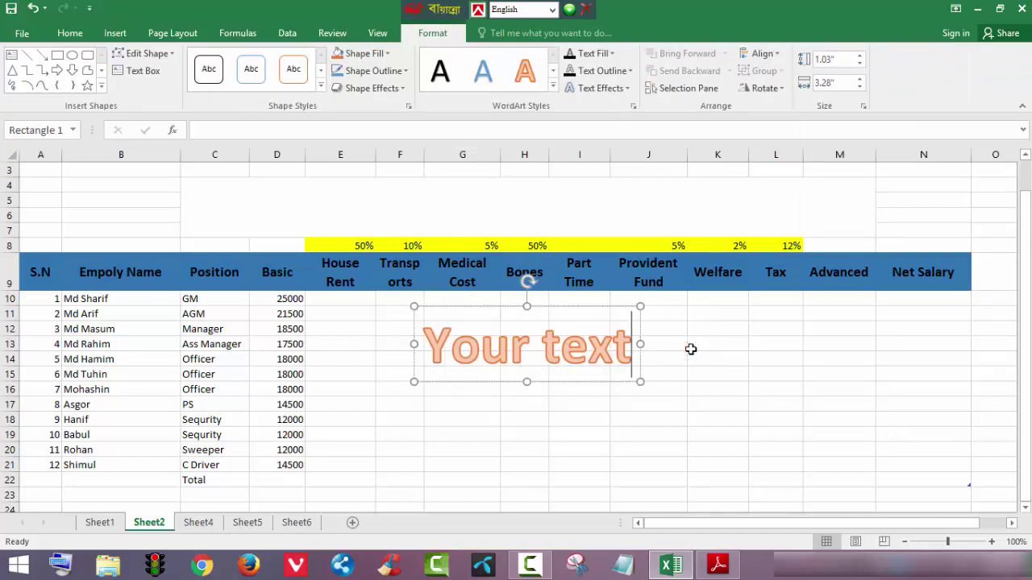
key("BackSpace")
key("BackSpace")
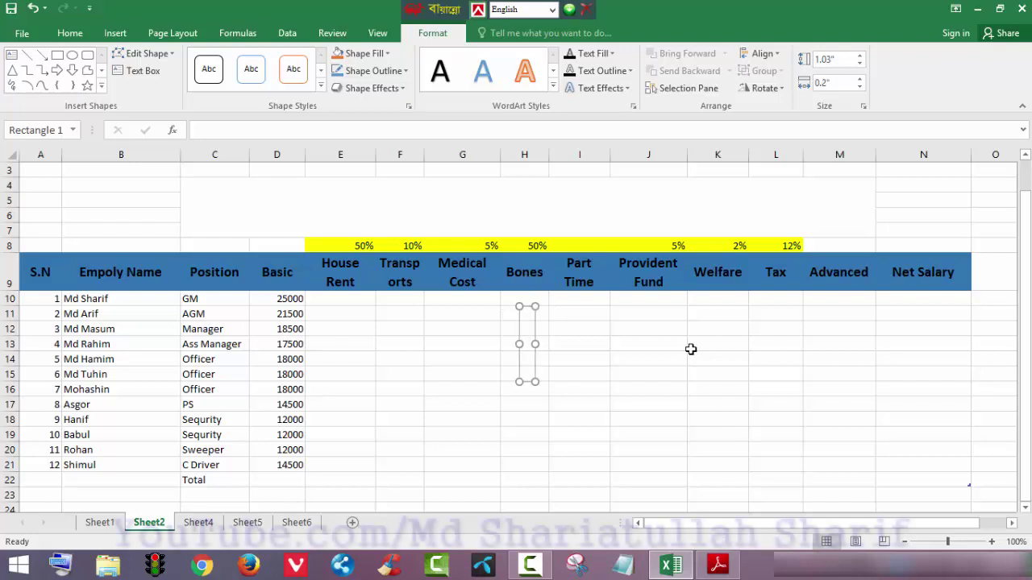
type("Salar")
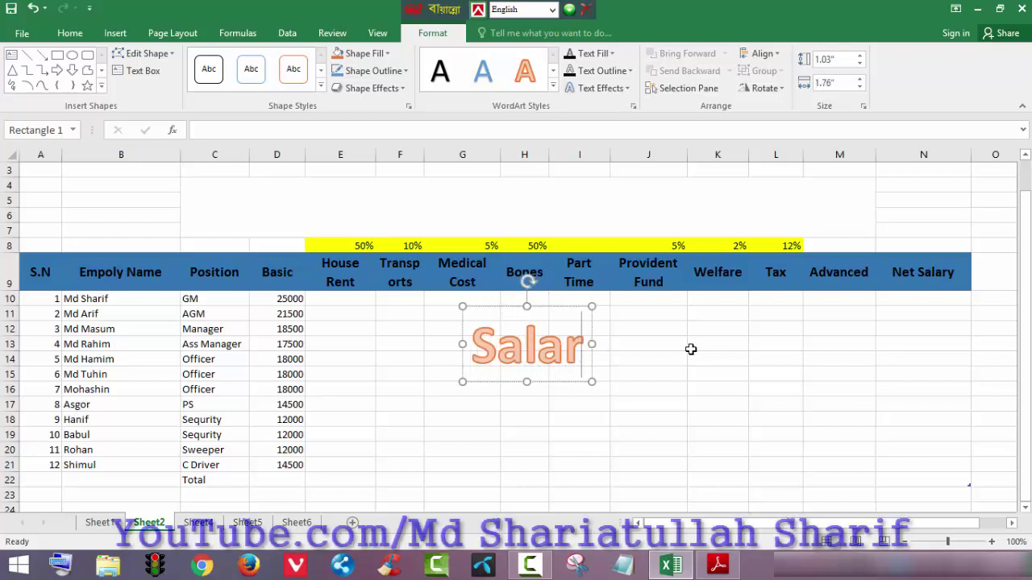
type("y S")
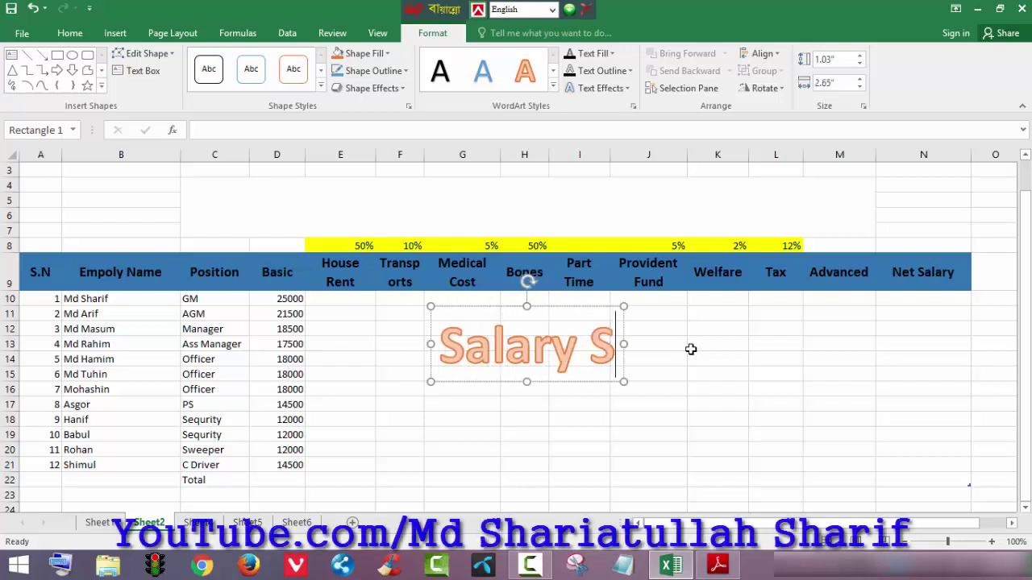
type("H")
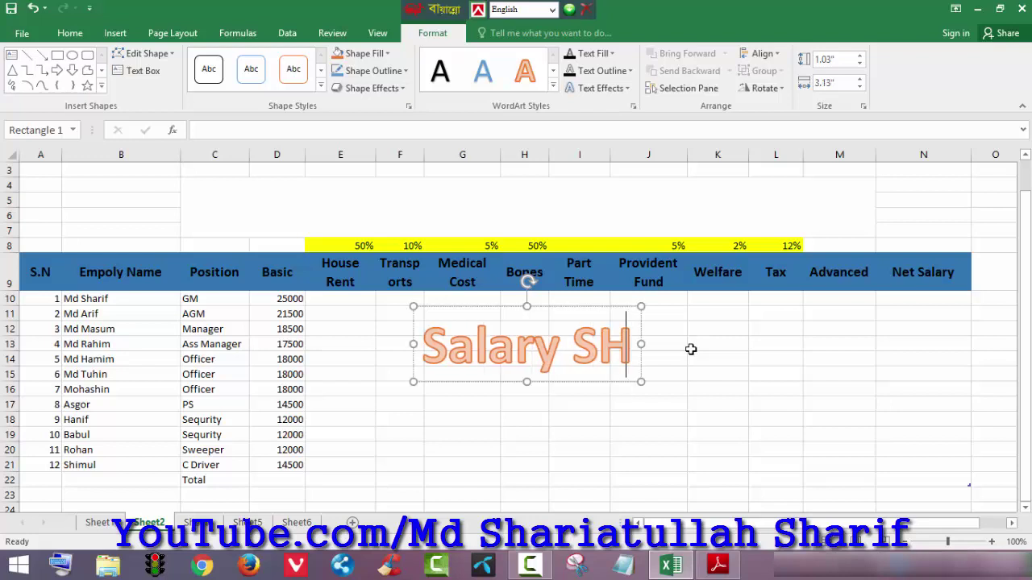
key("BackSpace")
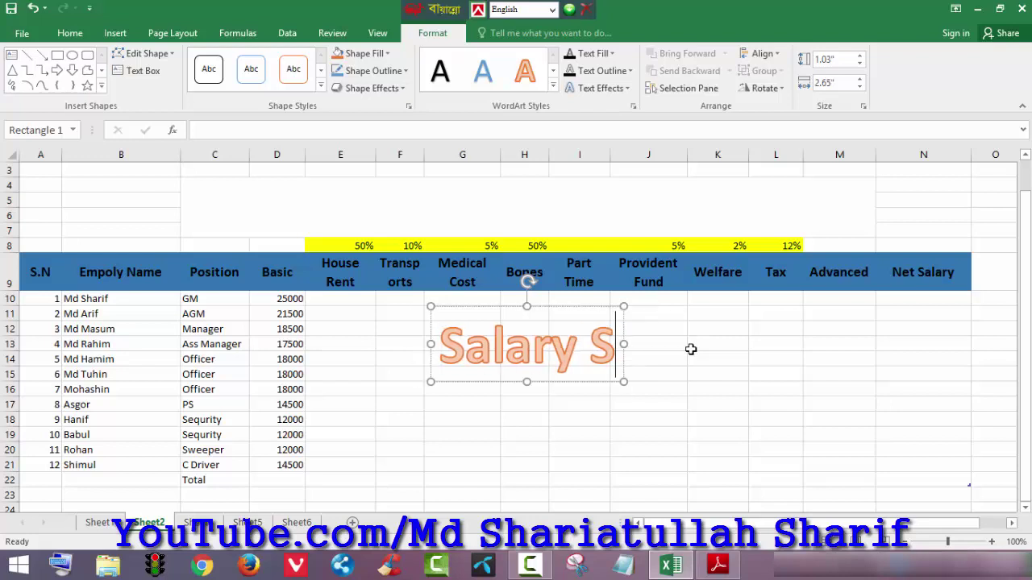
type("heet")
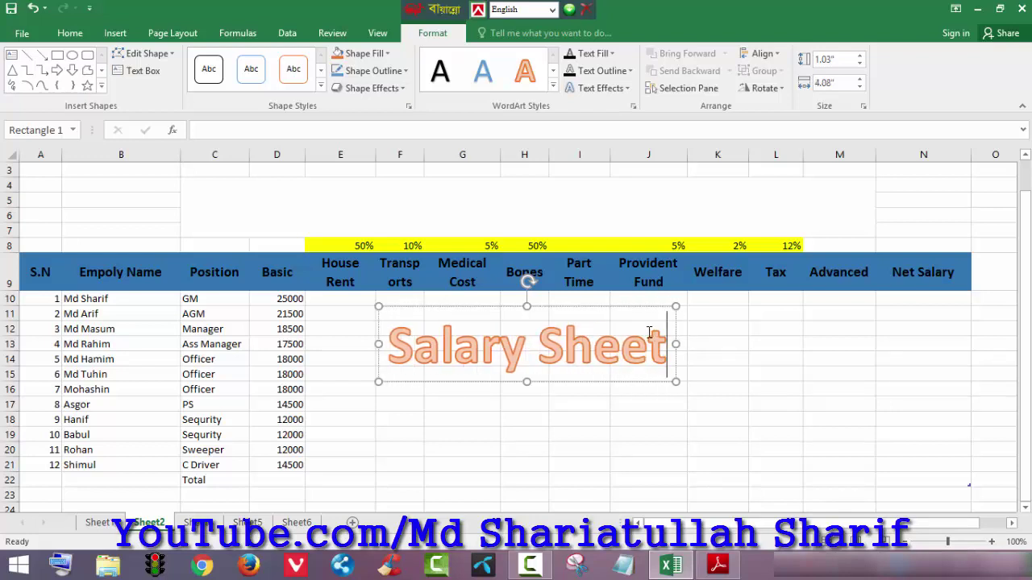
Position the WordArt over rows 3–7, give it a green Shape Fill, and widen it to columns A–N.
left_click(516, 228)
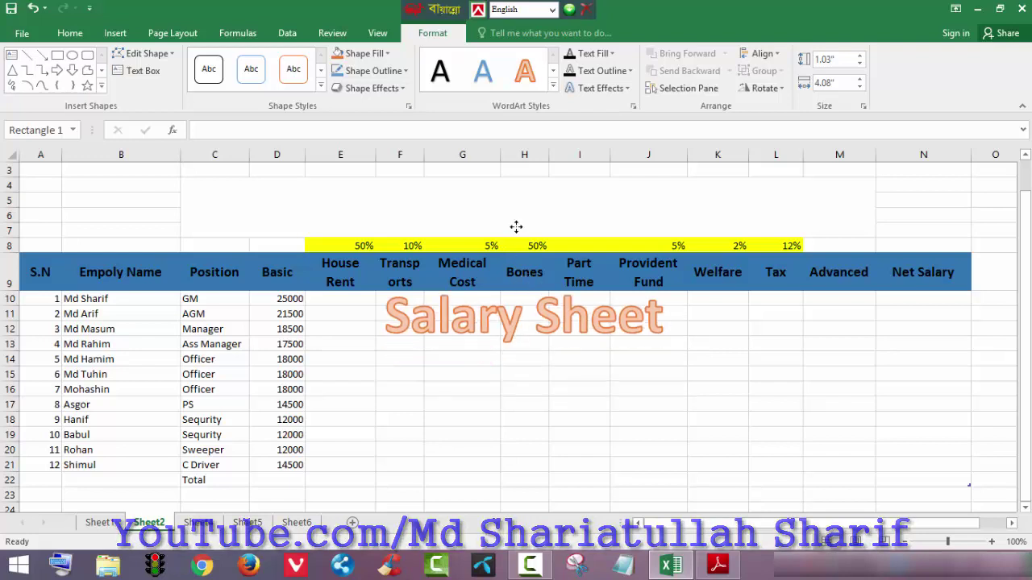
left_click_drag(516, 227, 490, 197)
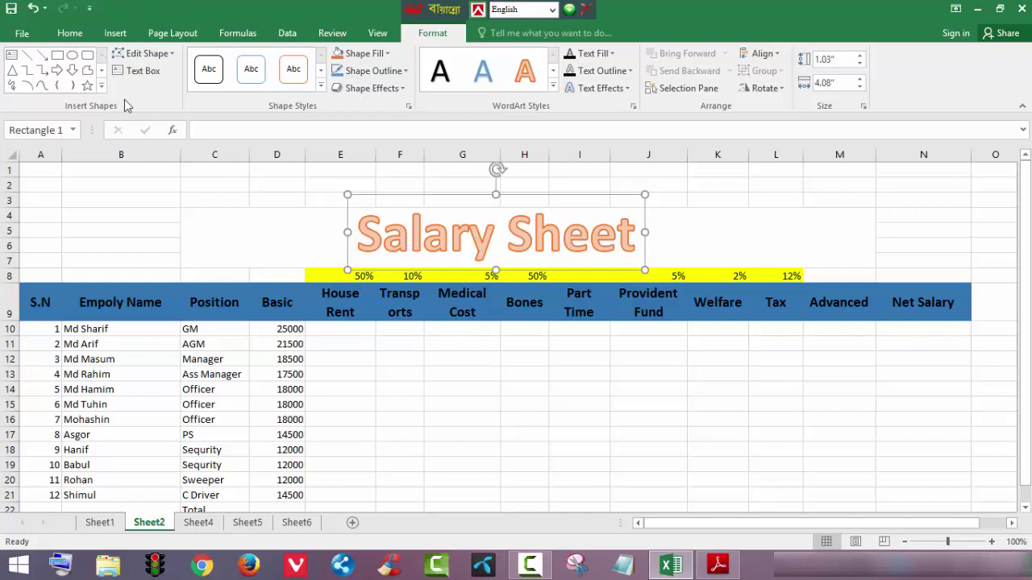
left_click(364, 53)
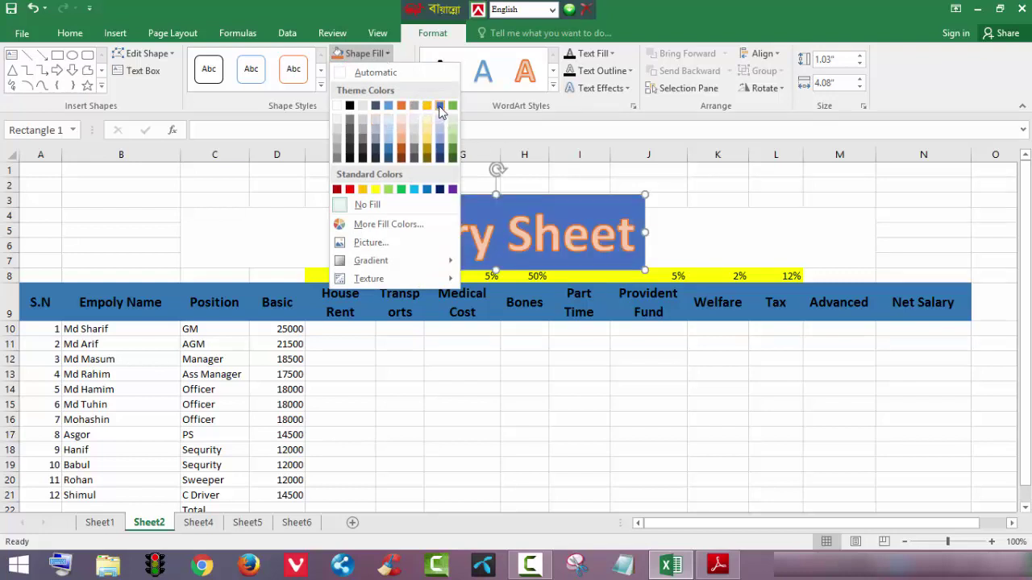
left_click(401, 191)
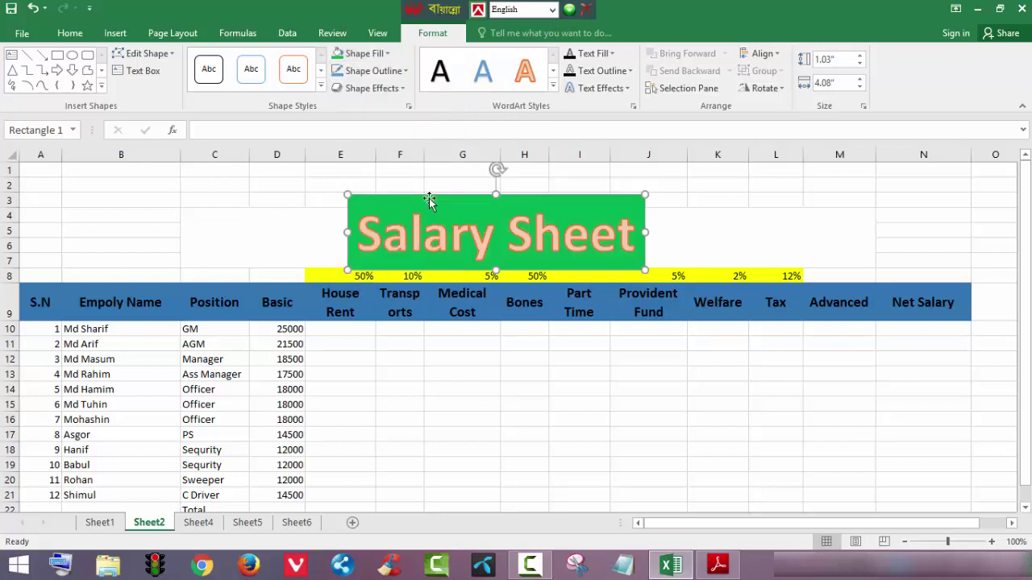
left_click_drag(645, 234, 970, 239)
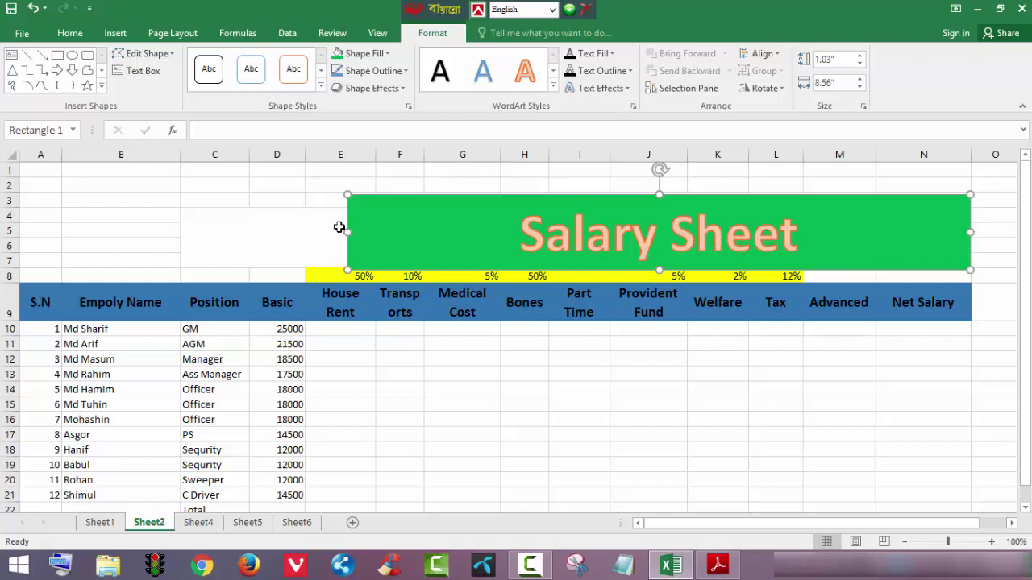
left_click_drag(349, 232, 21, 240)
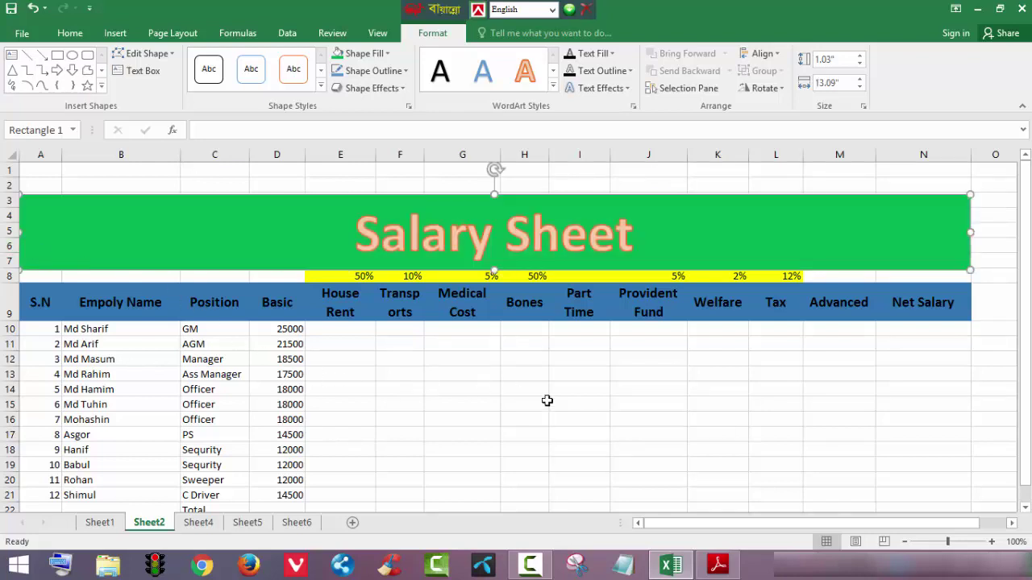
Give the Salary Sheet text a perspective 3-D rotation effect.
left_click(441, 229)
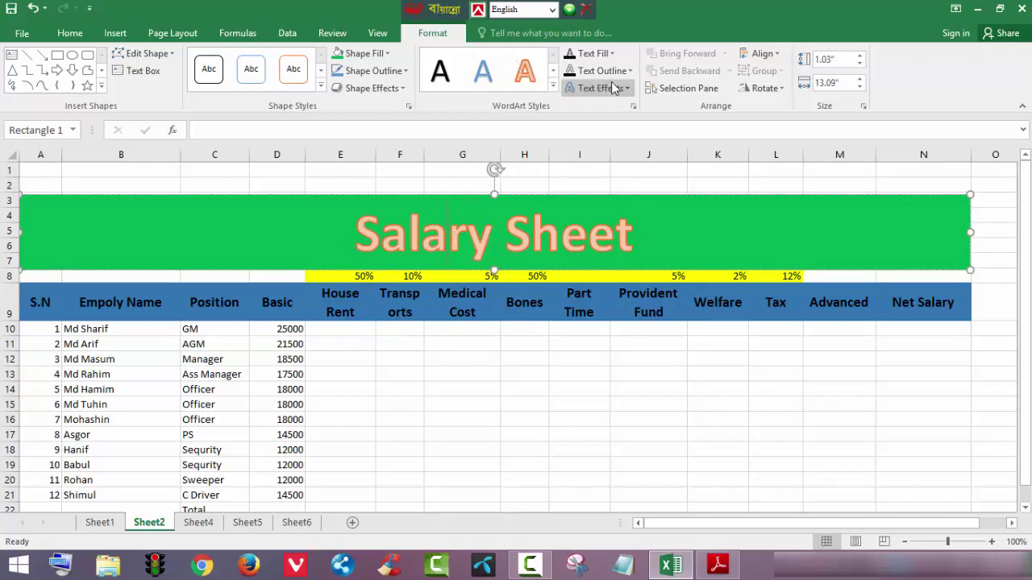
left_click(628, 88)
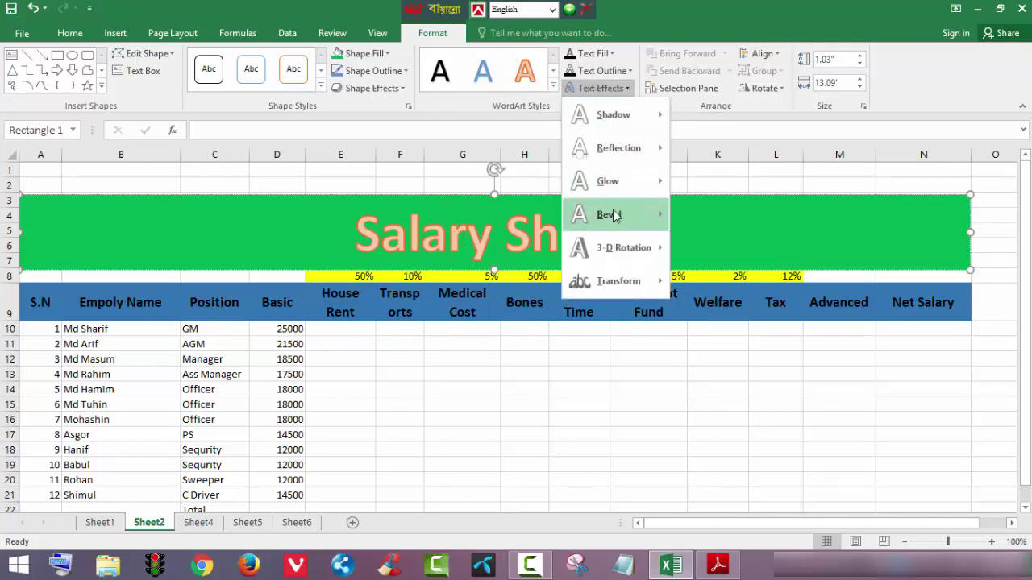
mouse_move(625, 256)
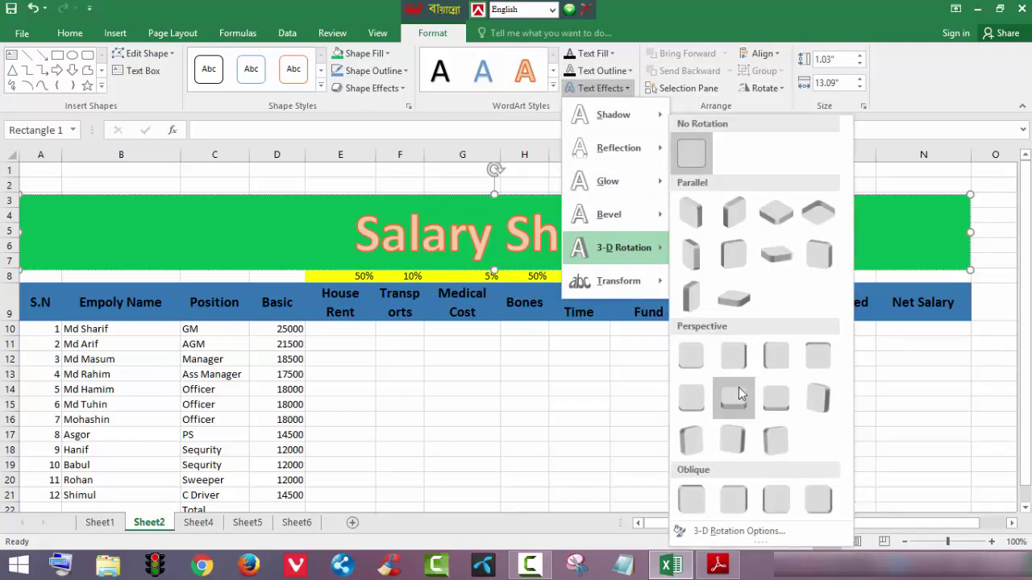
left_click(769, 360)
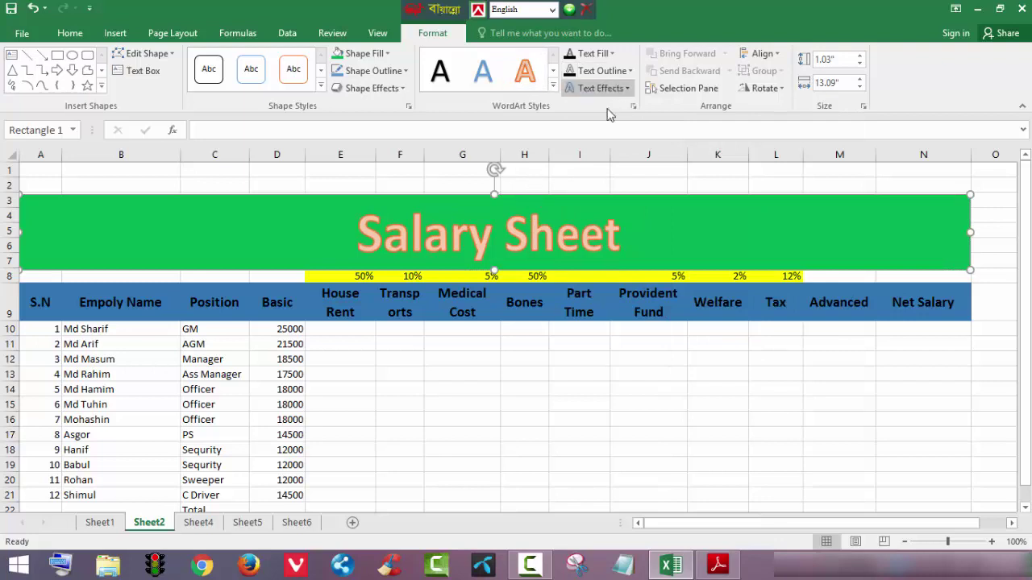
Try blue glow variations on the title text.
left_click(494, 230)
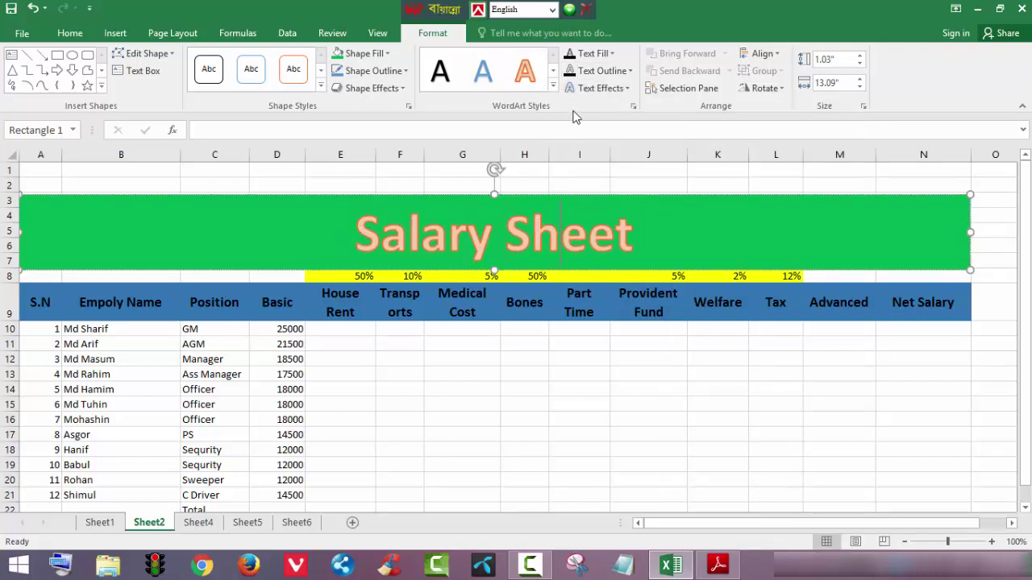
left_click(626, 89)
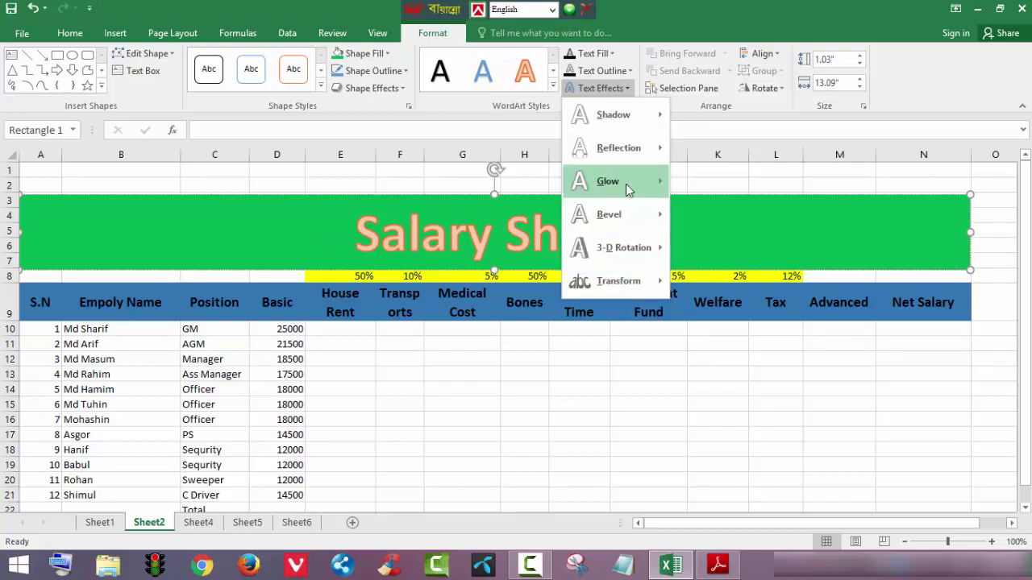
mouse_move(628, 188)
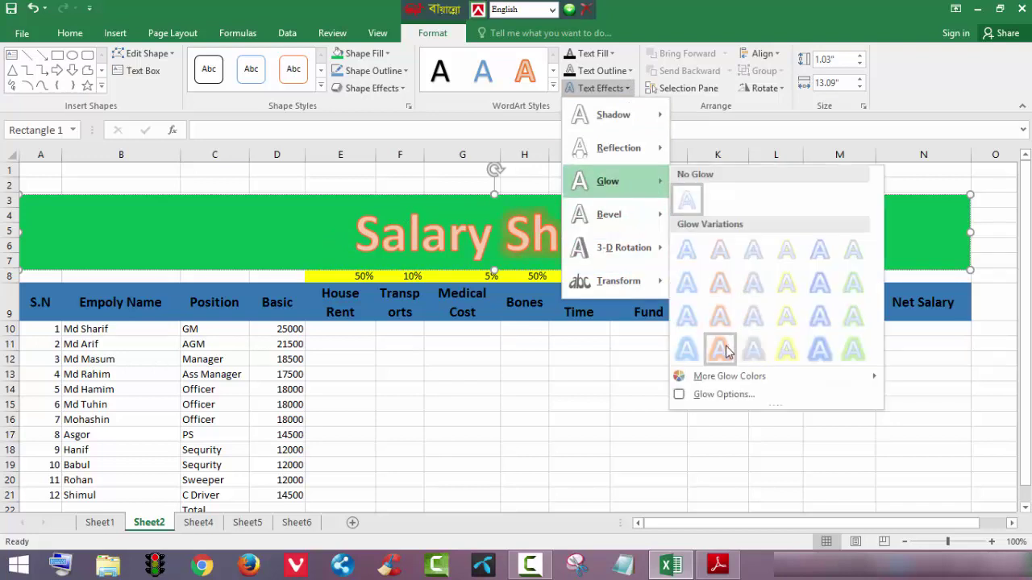
left_click(820, 351)
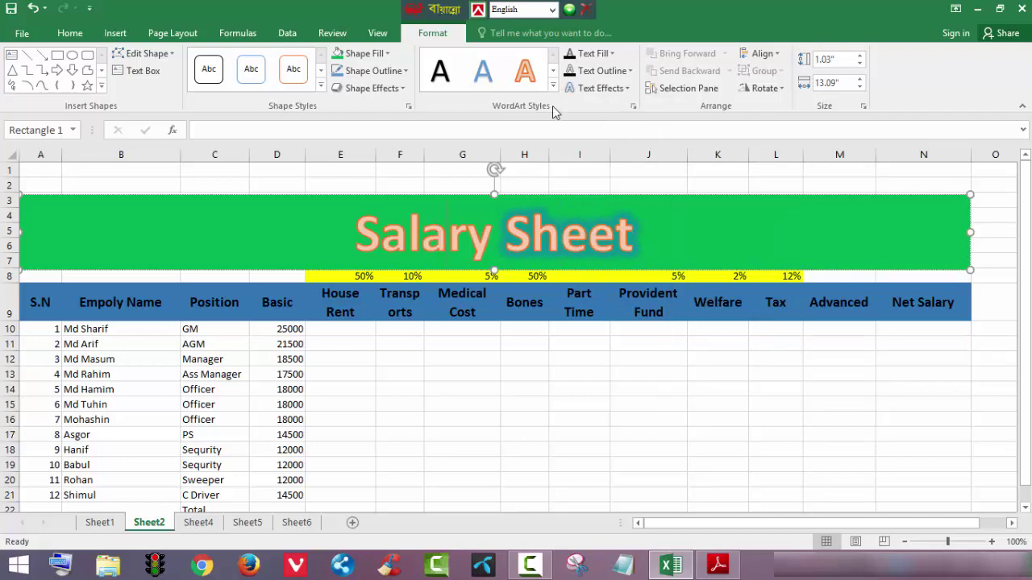
left_click(600, 88)
mouse_move(628, 238)
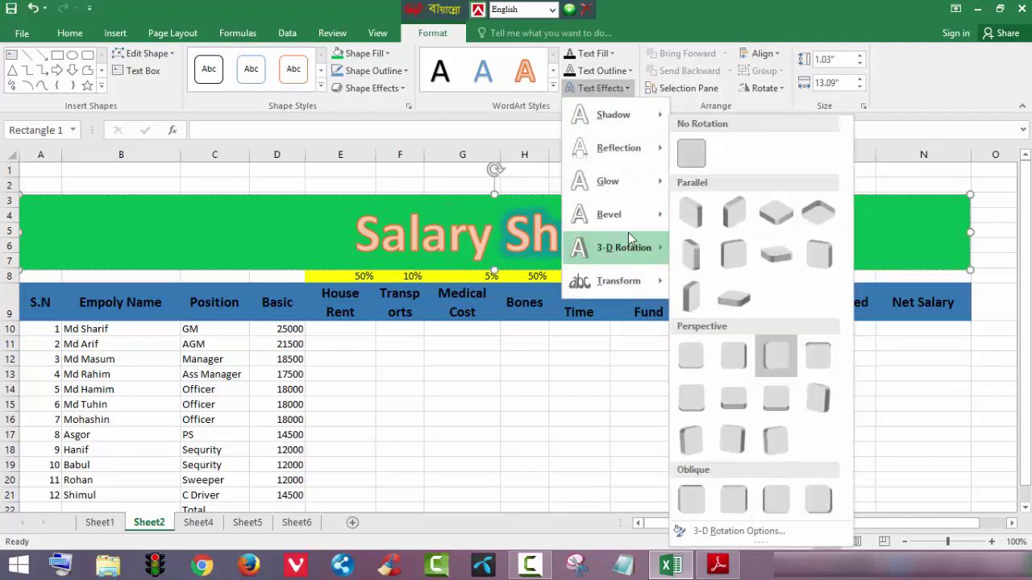
mouse_move(629, 182)
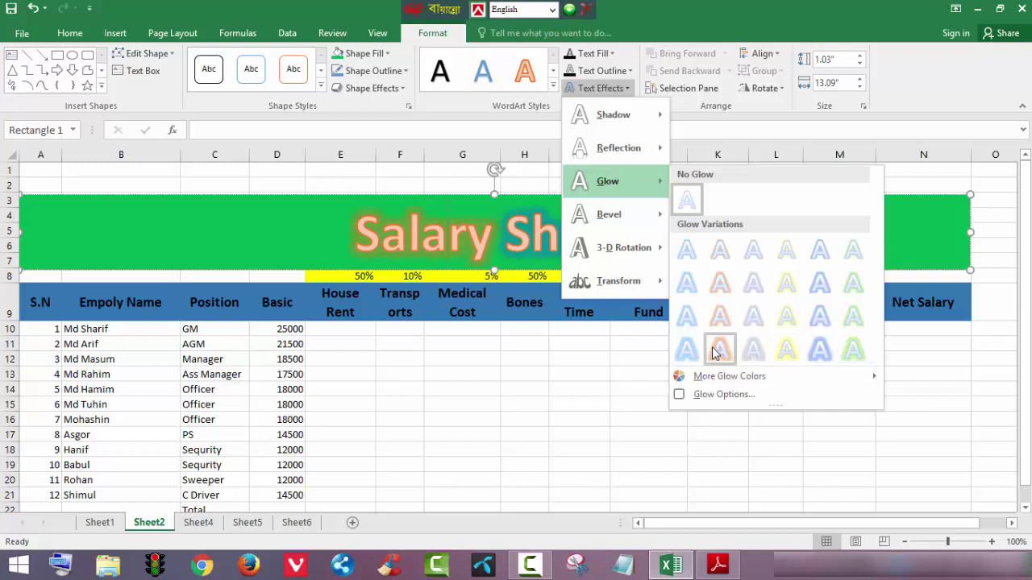
left_click(819, 351)
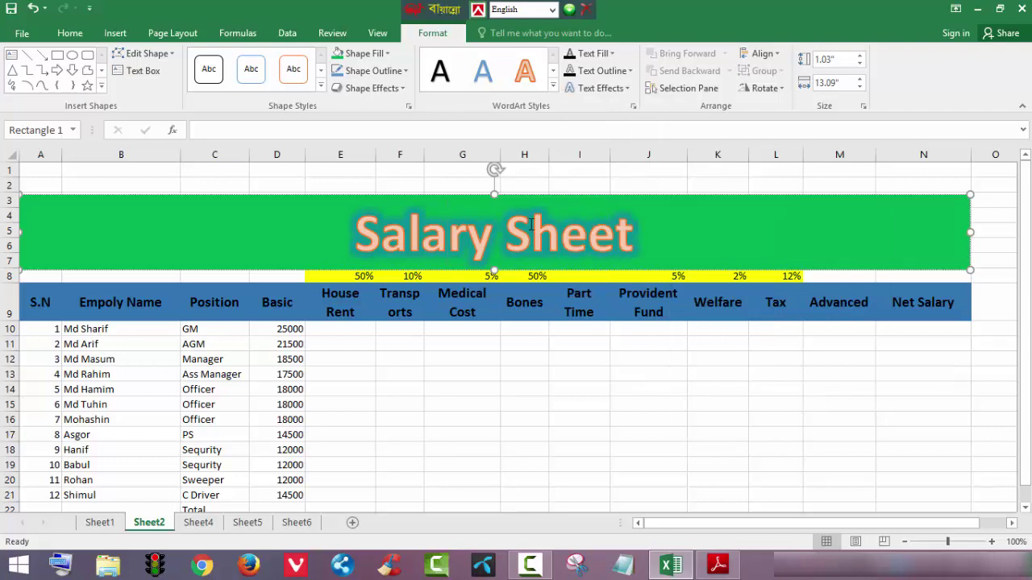
left_click(613, 449)
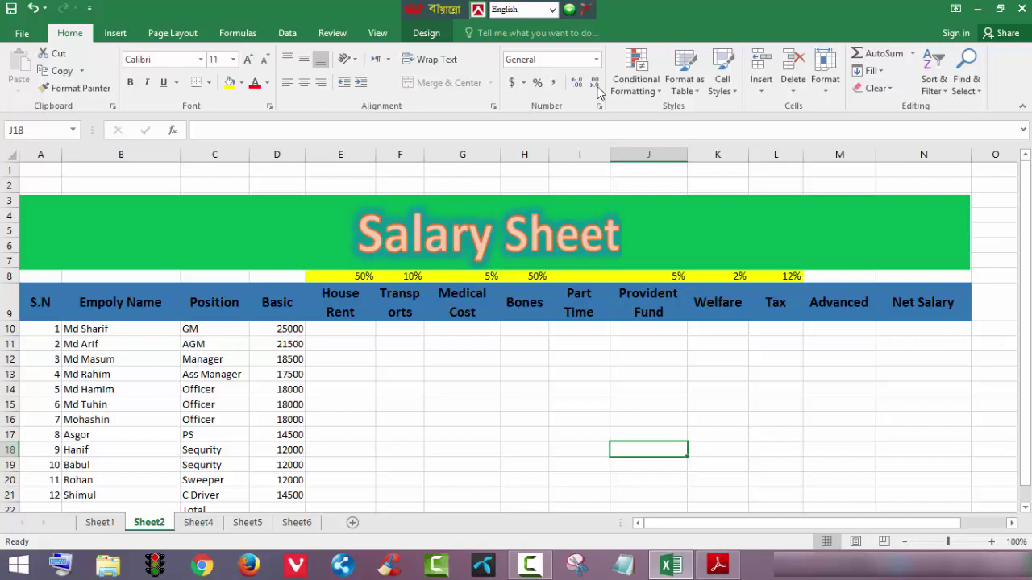
Switch the title's glow to the orange 18 pt variation.
left_click(467, 234)
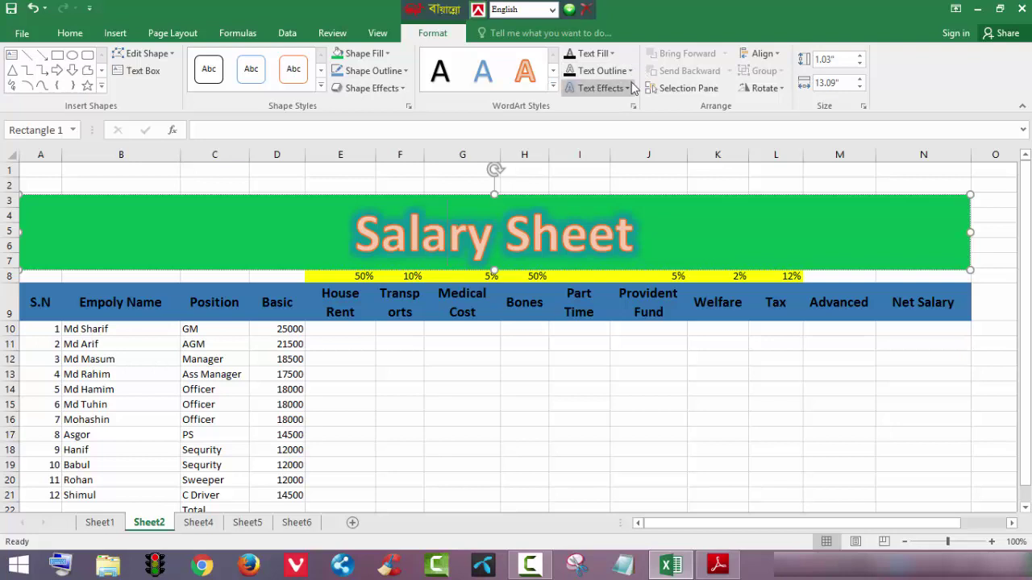
left_click(628, 89)
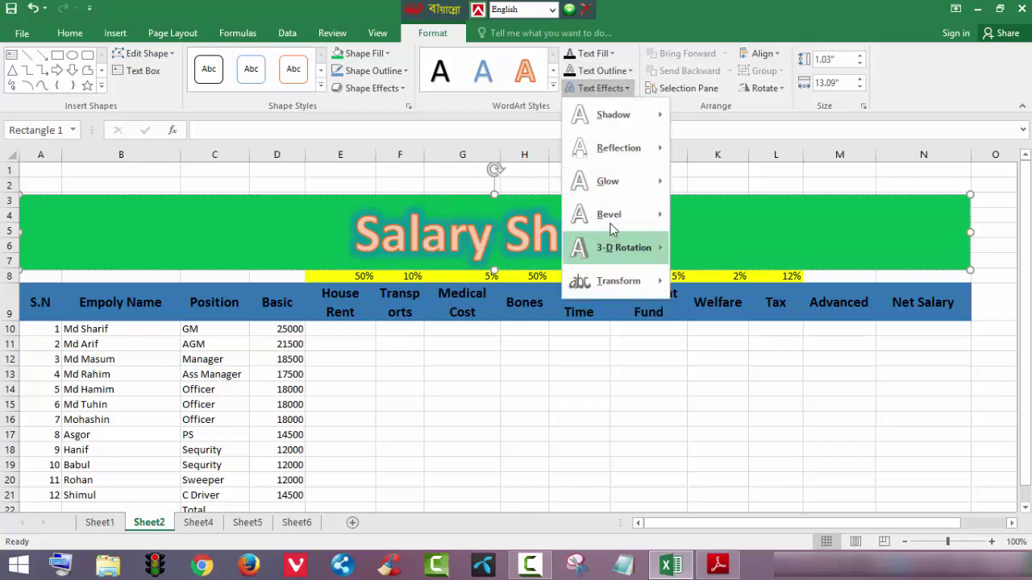
mouse_move(614, 207)
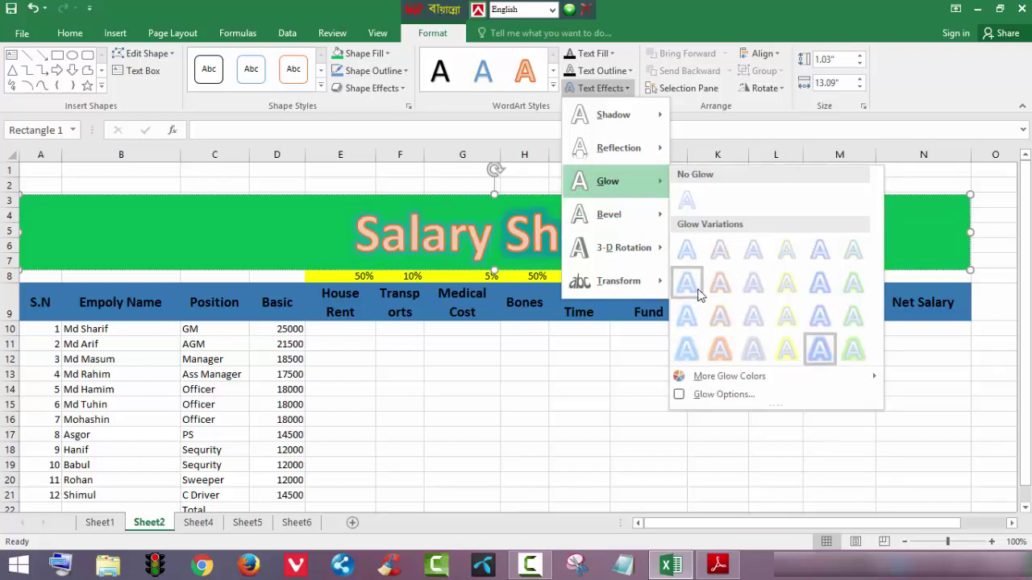
left_click(717, 357)
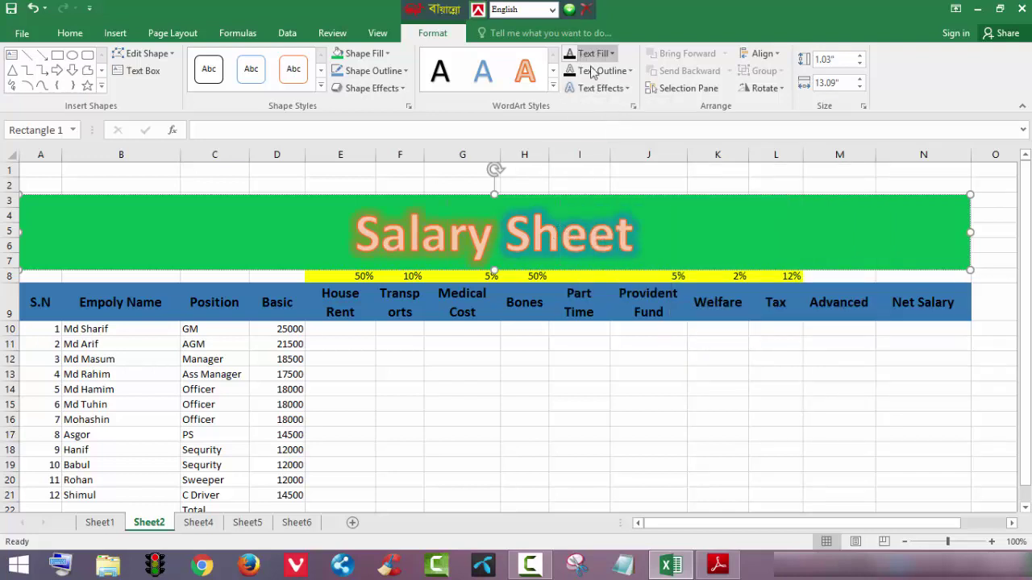
left_click(603, 88)
mouse_move(625, 179)
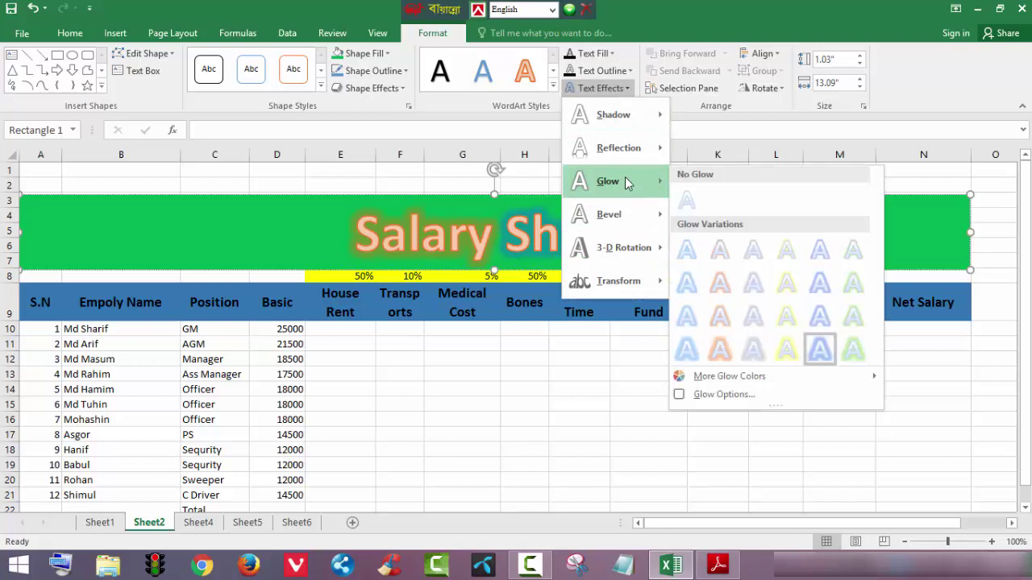
left_click(715, 351)
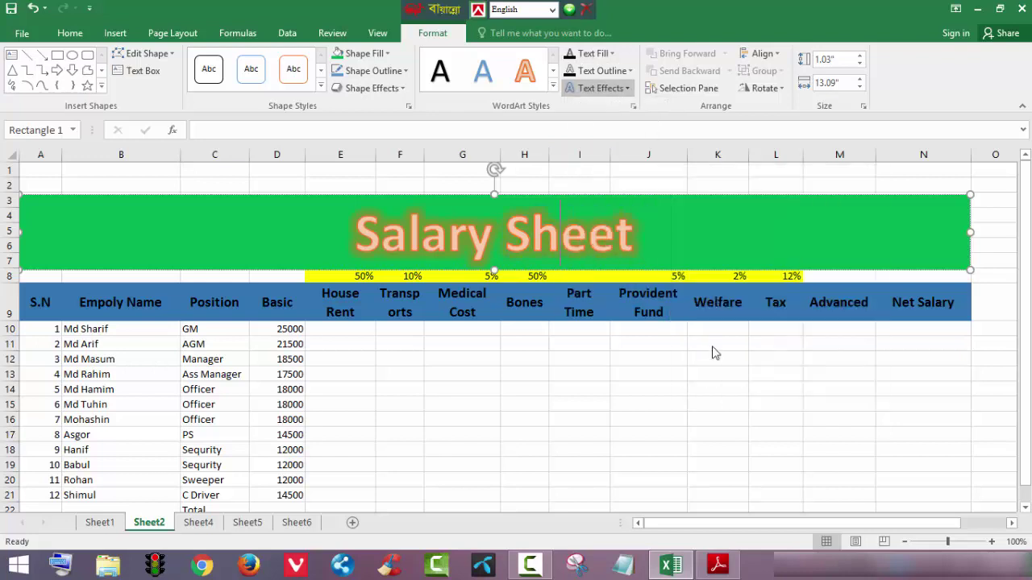
left_click(637, 421)
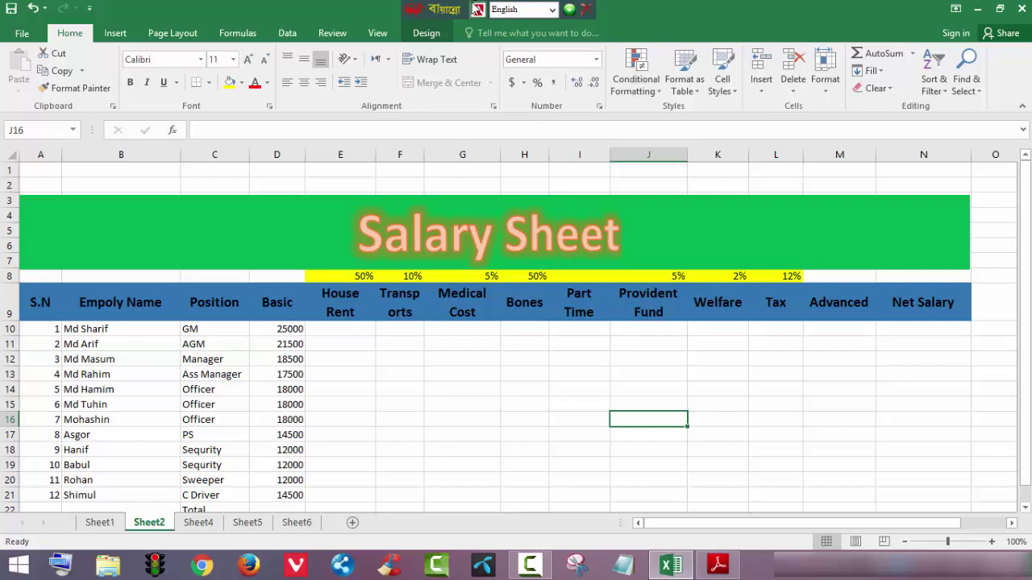
left_click(427, 33)
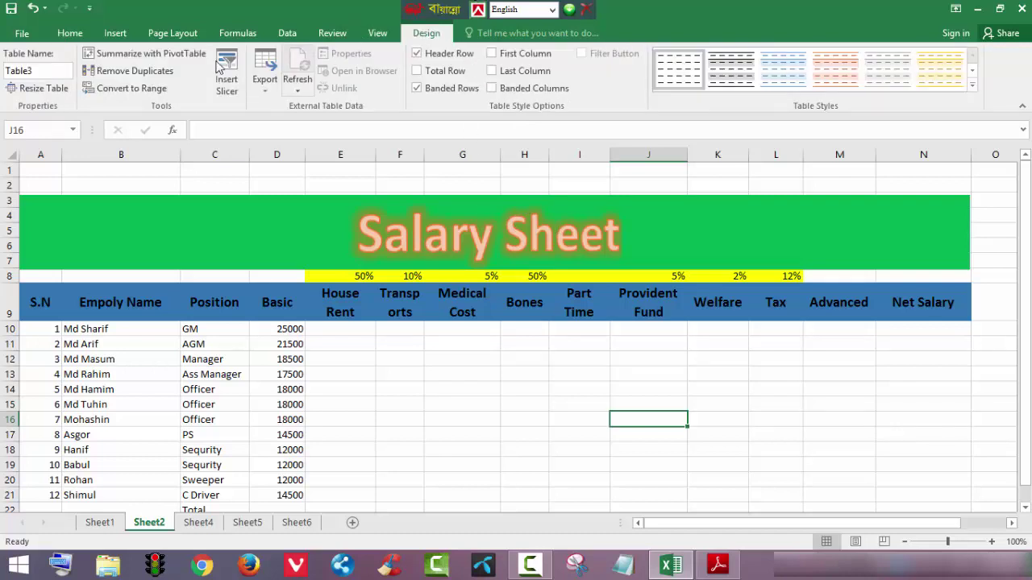
left_click(574, 457)
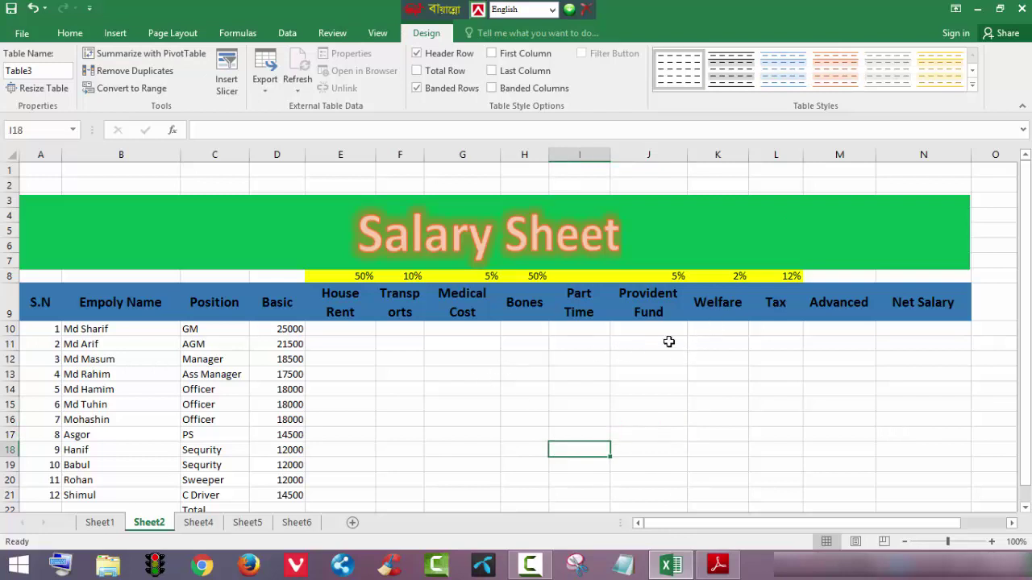
left_click_drag(1025, 317, 1025, 330)
left_click(339, 316)
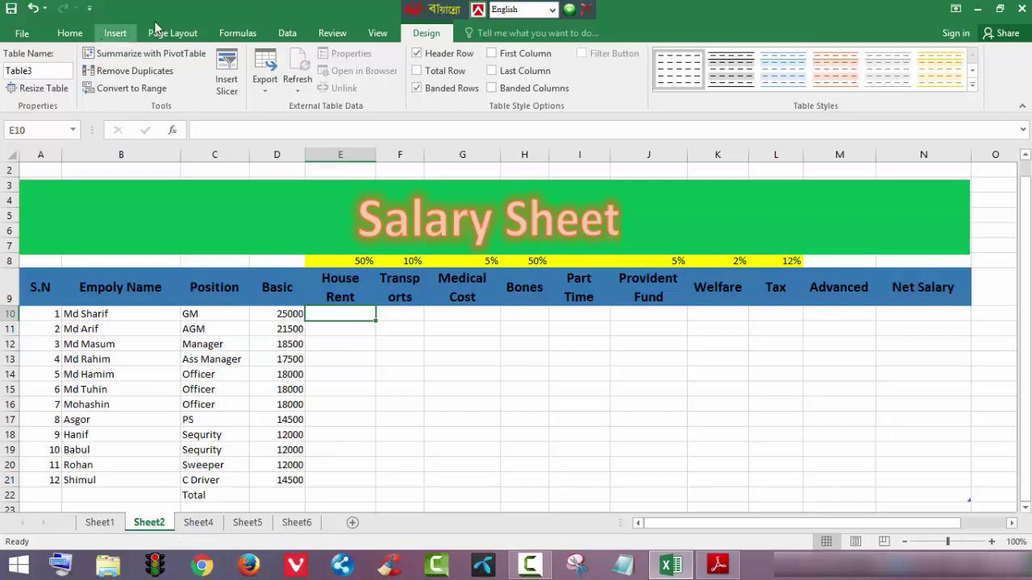
left_click(114, 36)
left_click(74, 36)
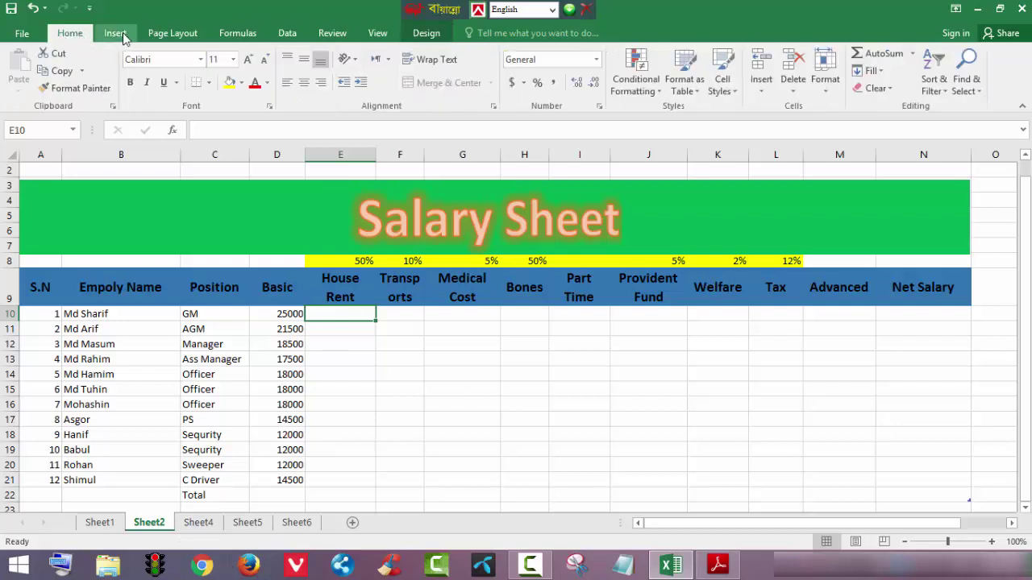
left_click(115, 37)
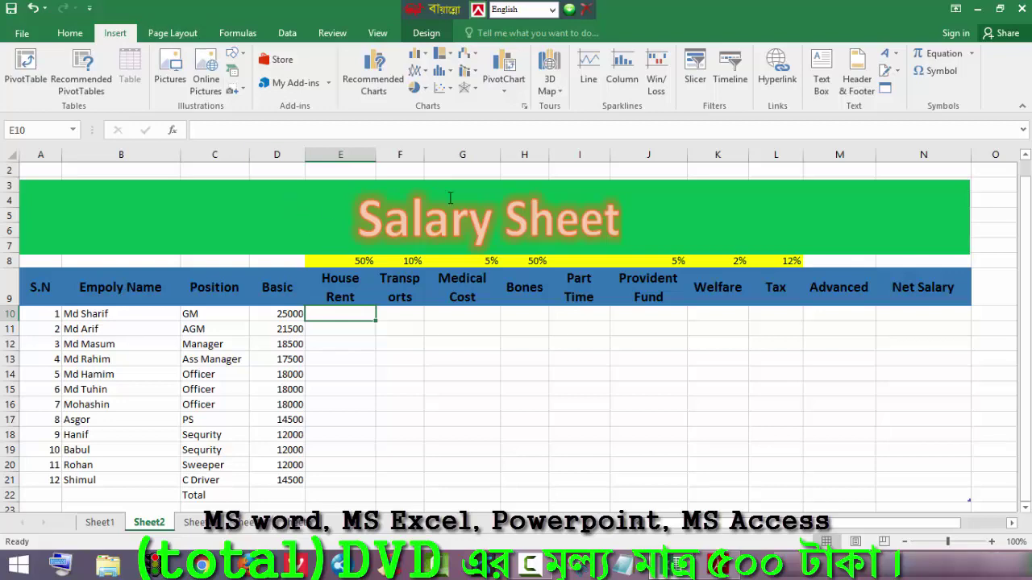
left_click(25, 35)
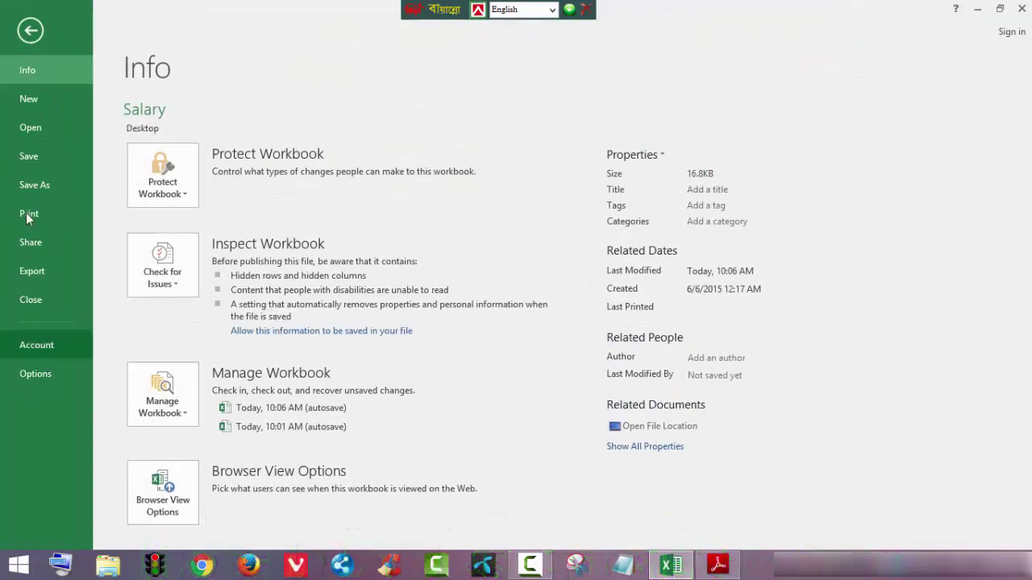
left_click(29, 33)
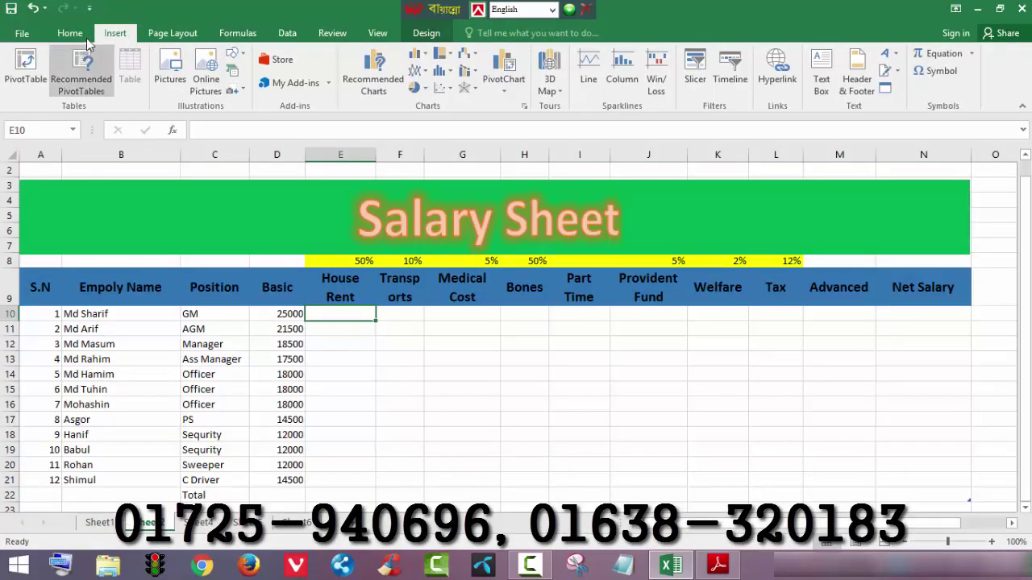
left_click(171, 35)
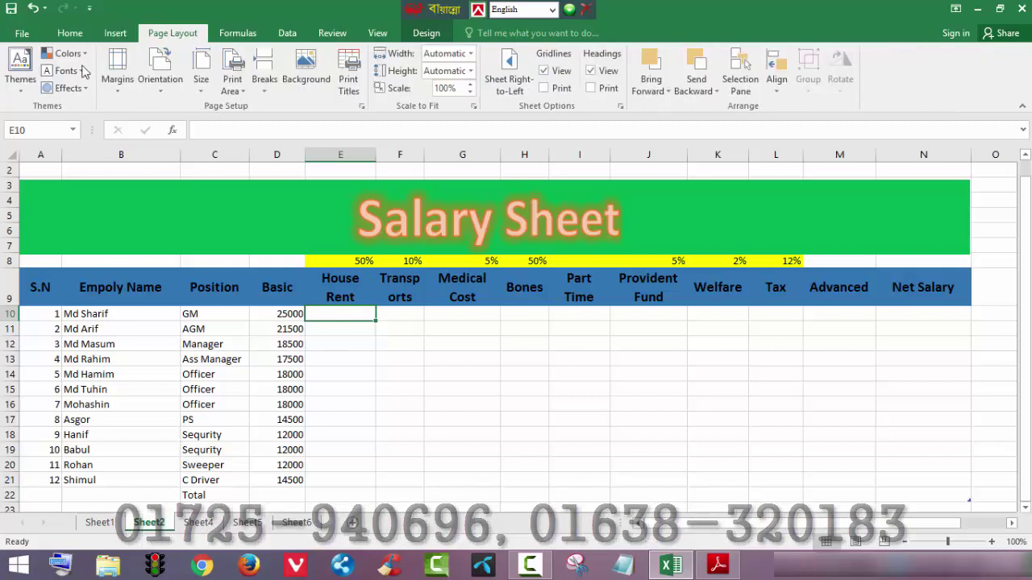
left_click(242, 34)
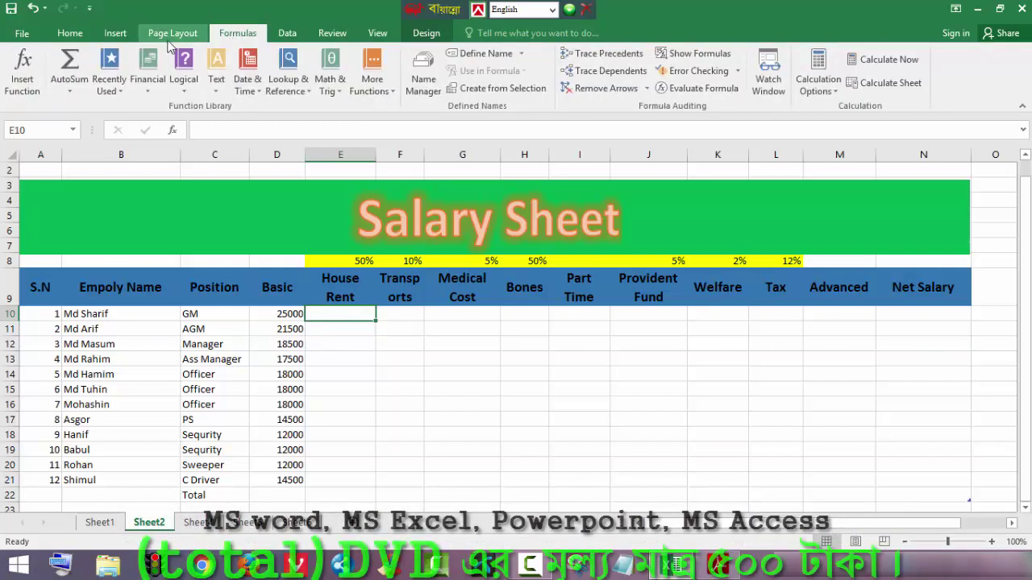
left_click(113, 36)
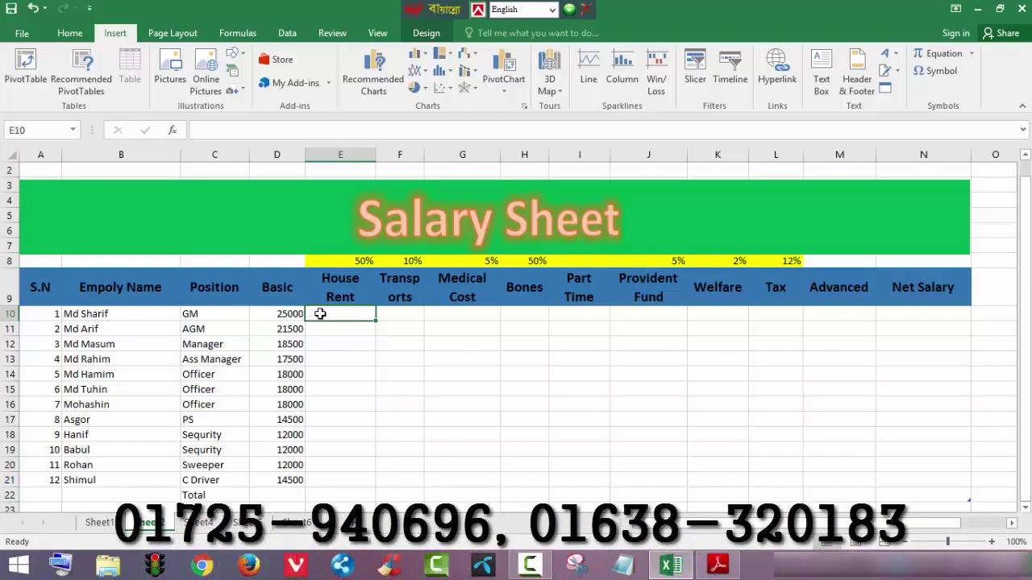
left_click(530, 566)
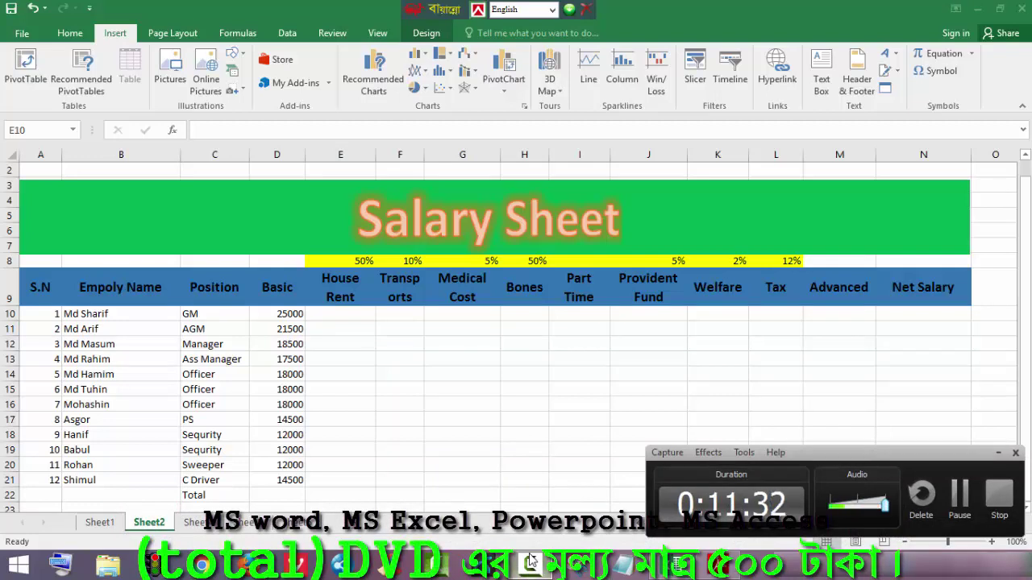
left_click(530, 564)
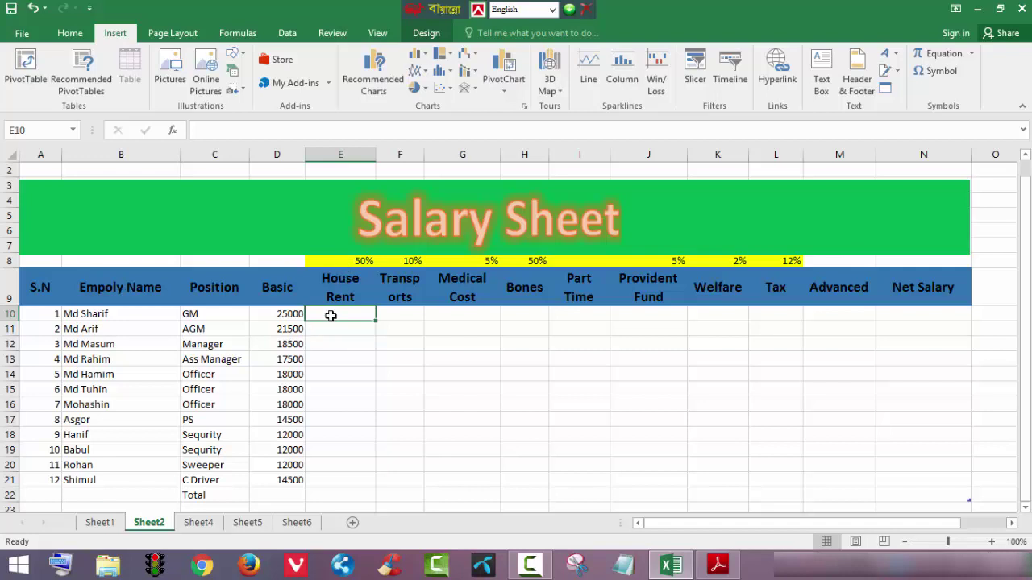
type("=")
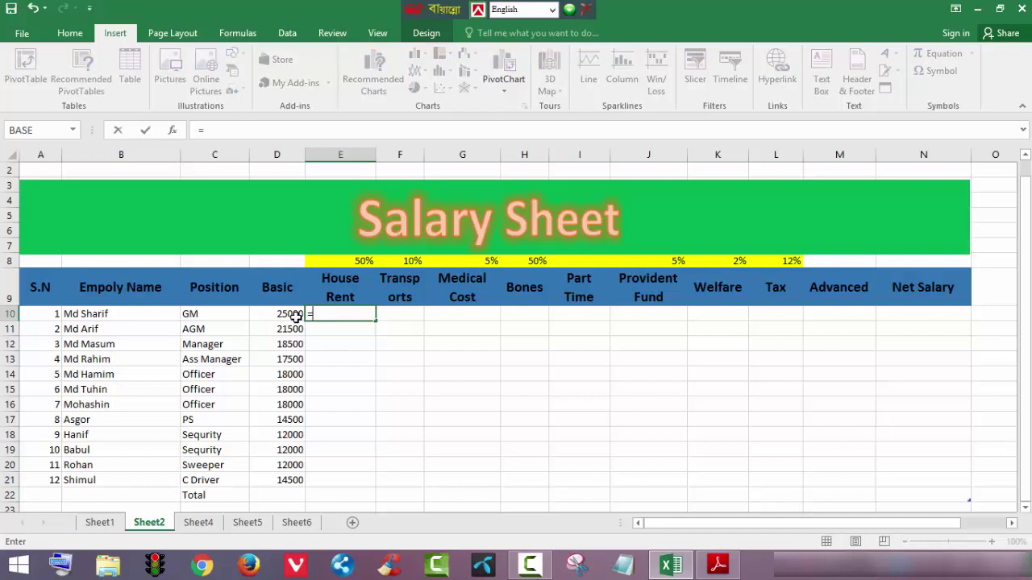
left_click(290, 315)
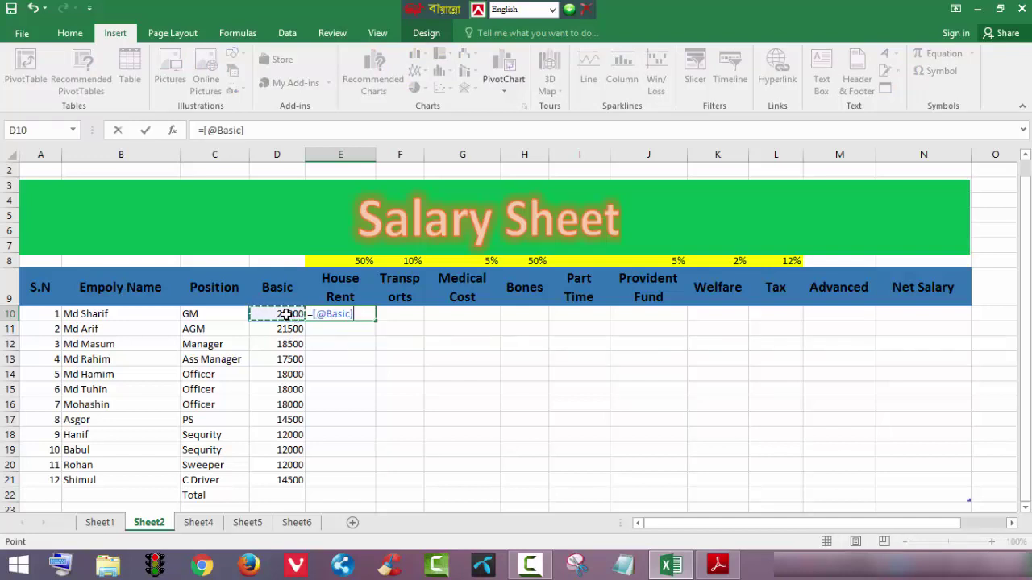
type("*")
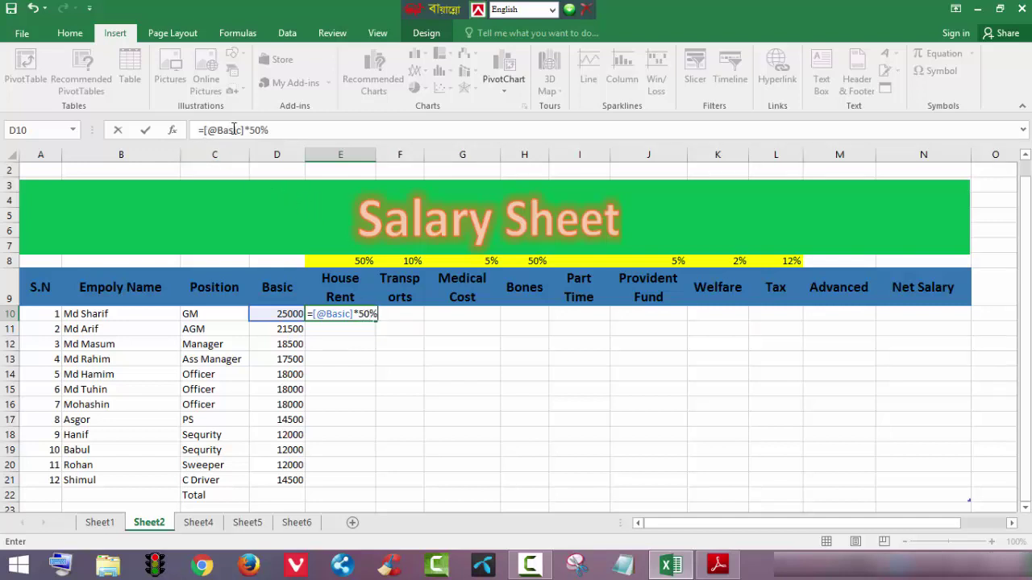
key("Return")
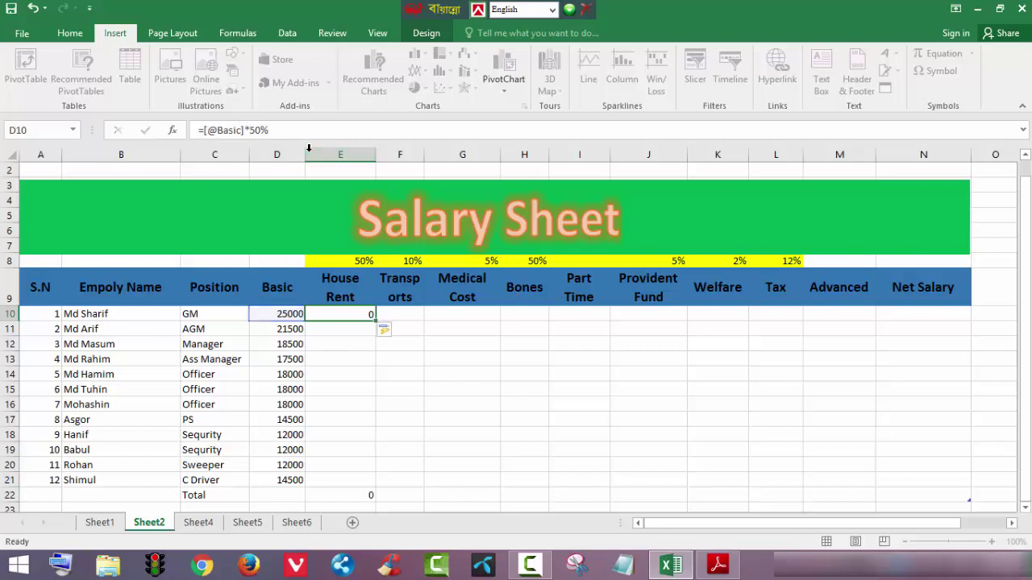
Drag the House Rent formula down past the Total row and check its result.
left_click(348, 316)
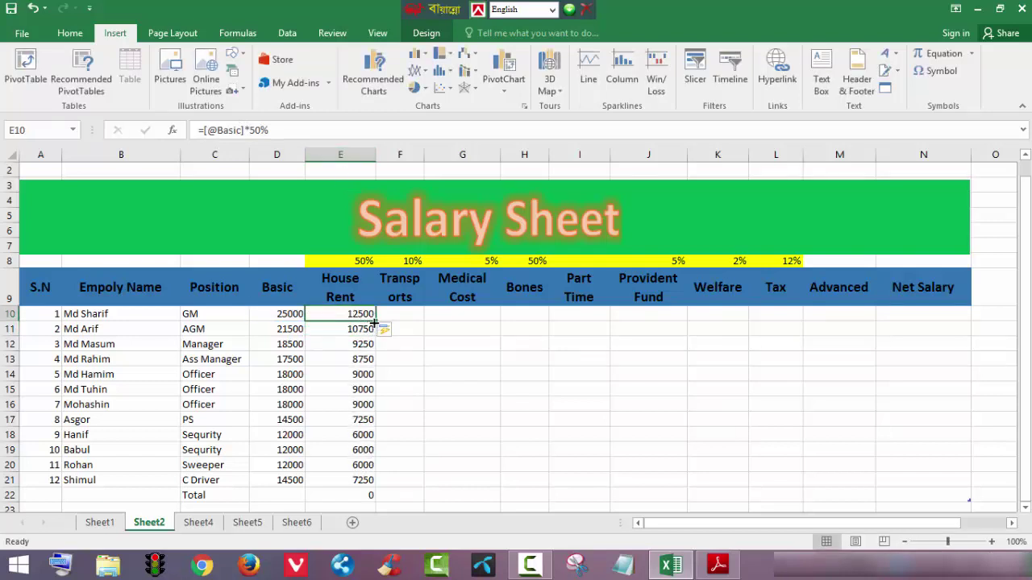
left_click(342, 329)
left_click(368, 315)
left_click_drag(375, 321, 376, 505)
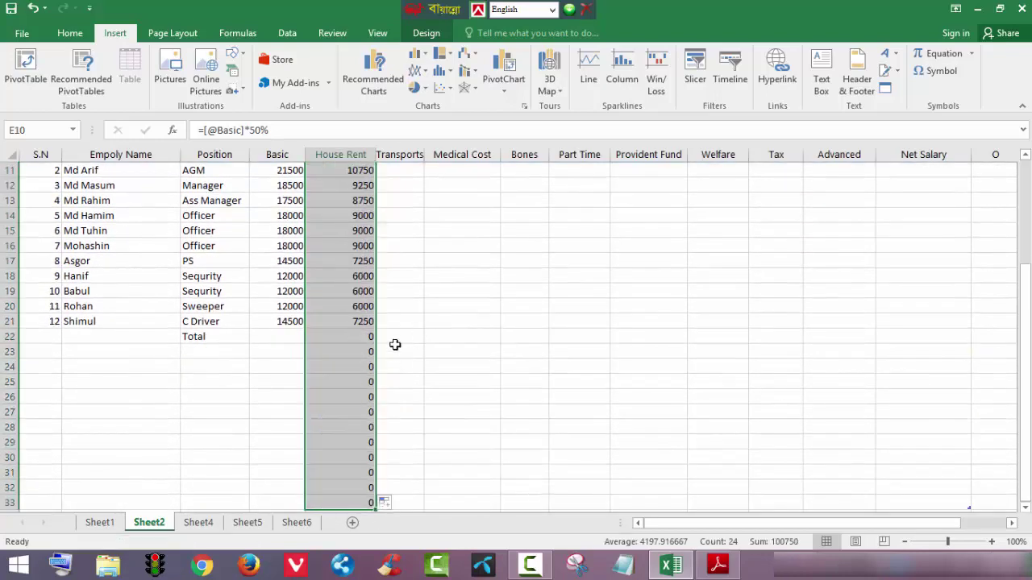
left_click(234, 362)
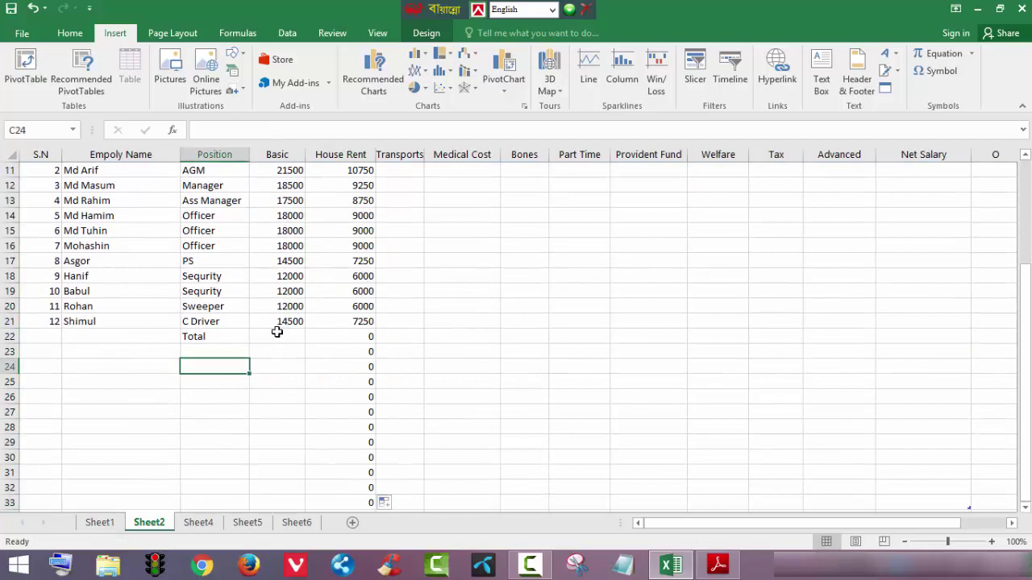
left_click(365, 335)
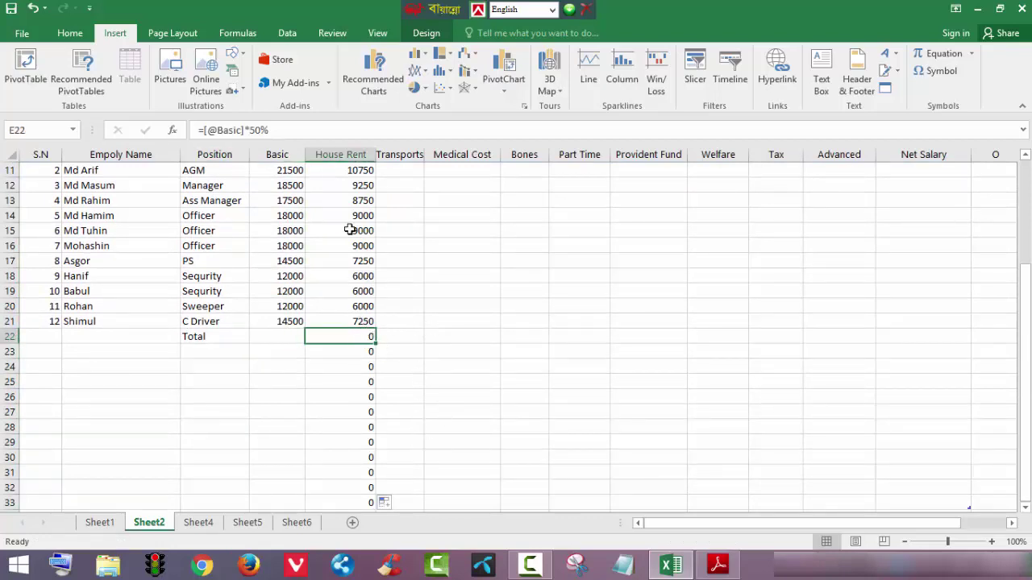
left_click_drag(1026, 299, 1025, 270)
left_click(394, 331)
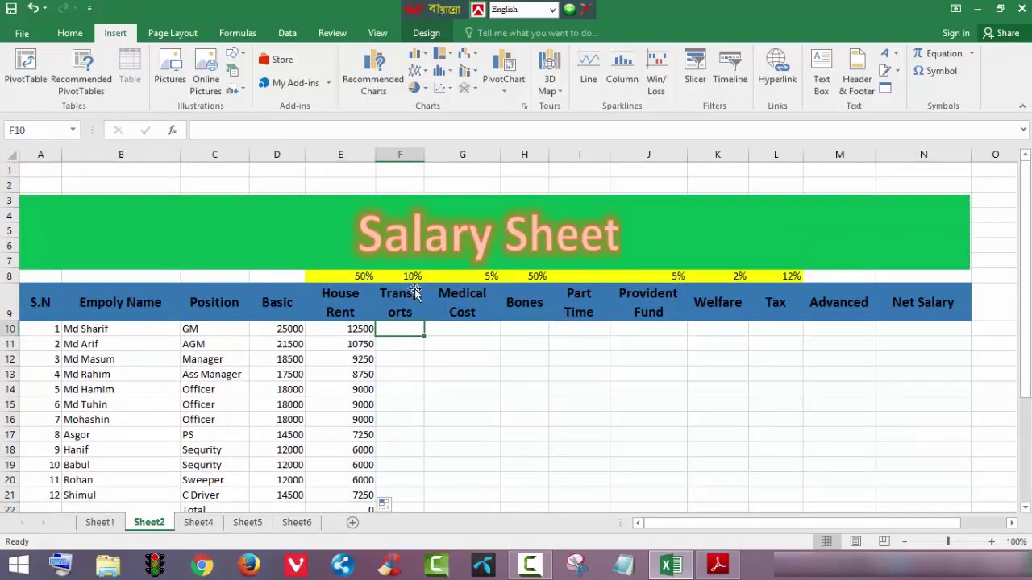
type("=")
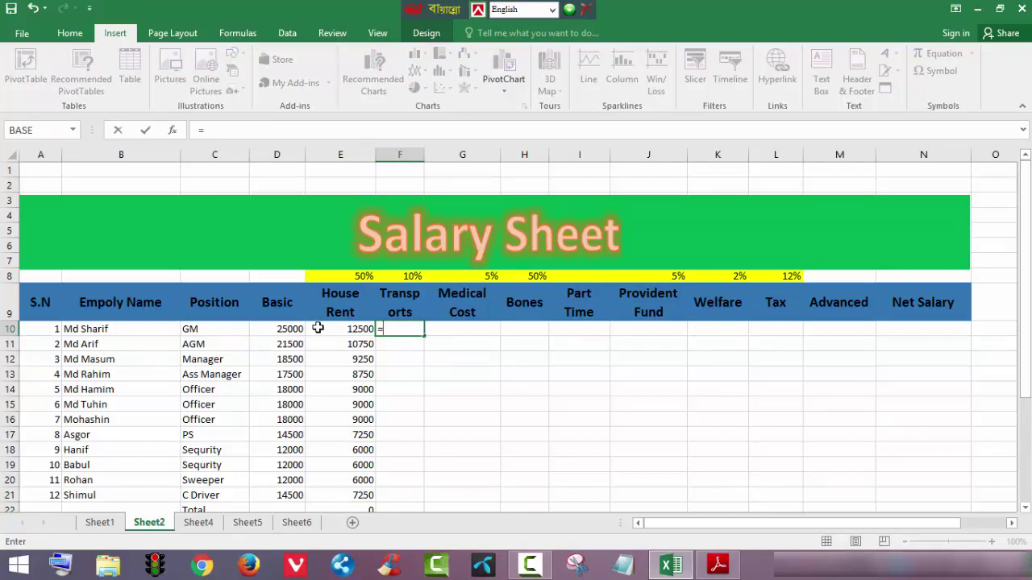
left_click(292, 329)
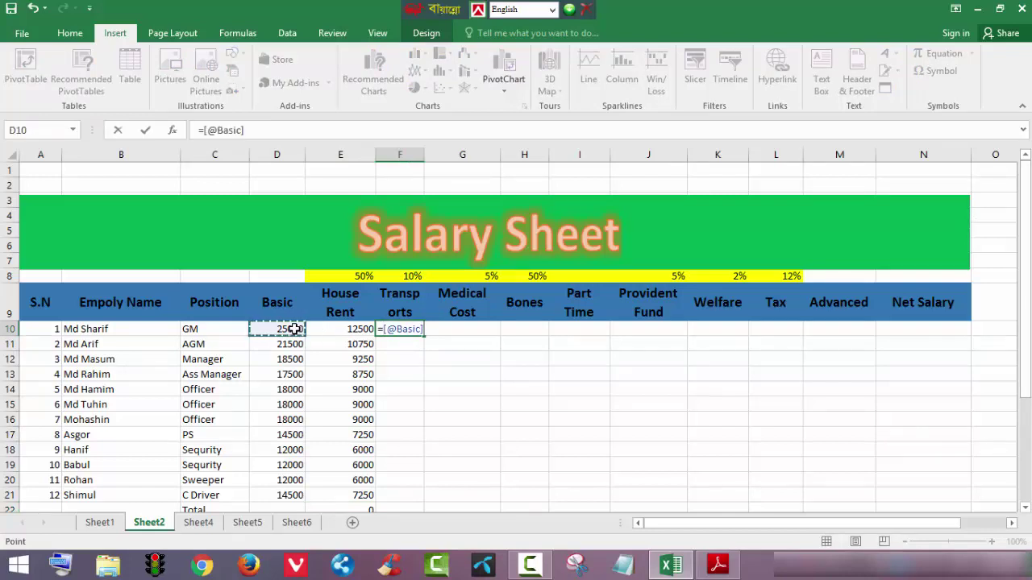
type("*")
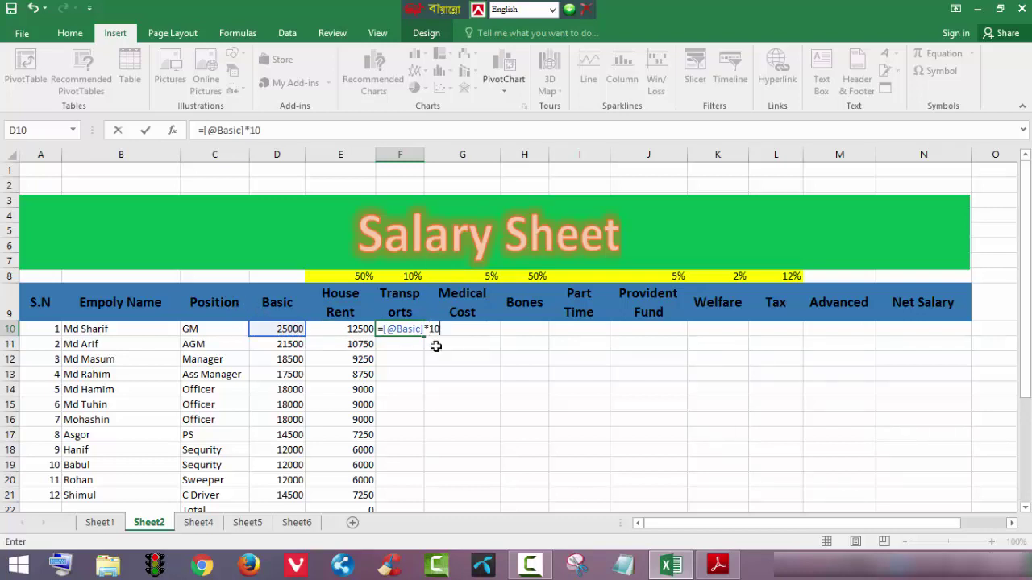
key("Return")
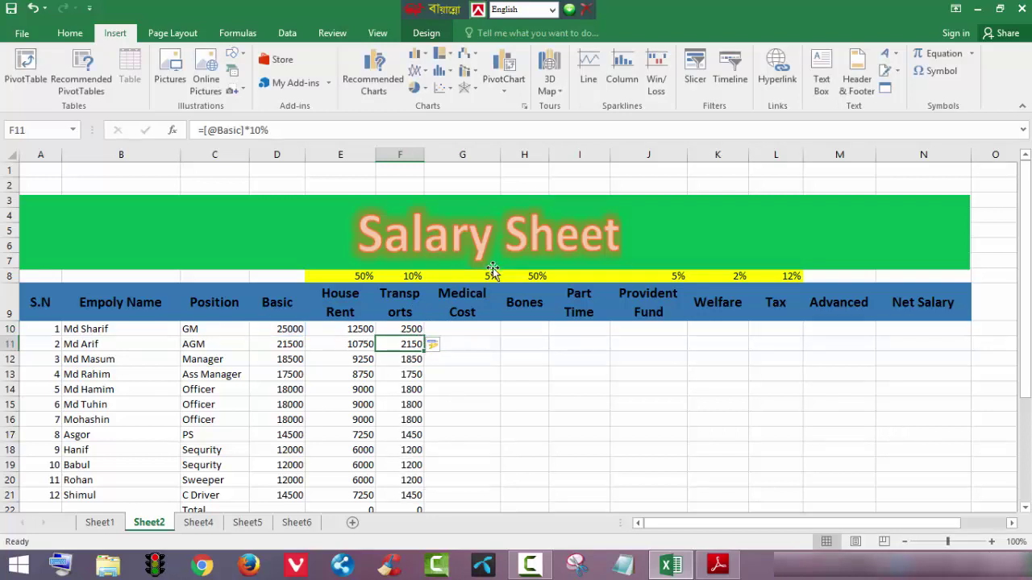
left_click(466, 331)
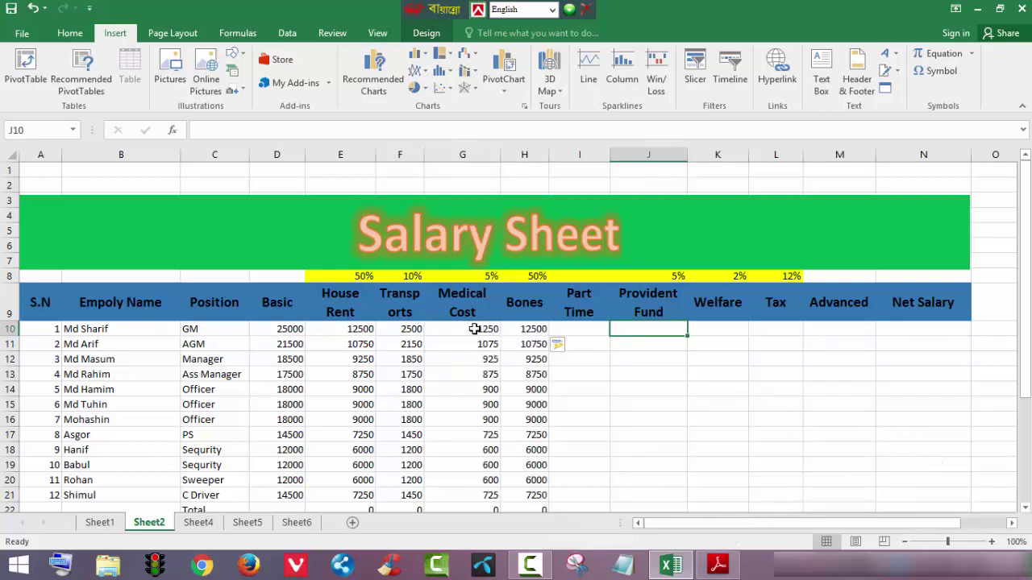
left_click(588, 332)
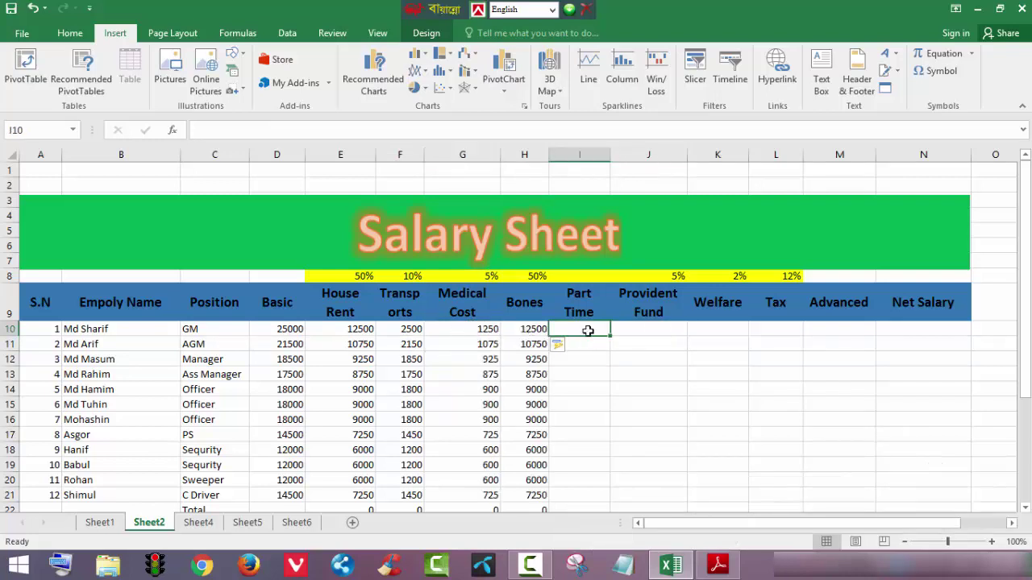
left_click(299, 328)
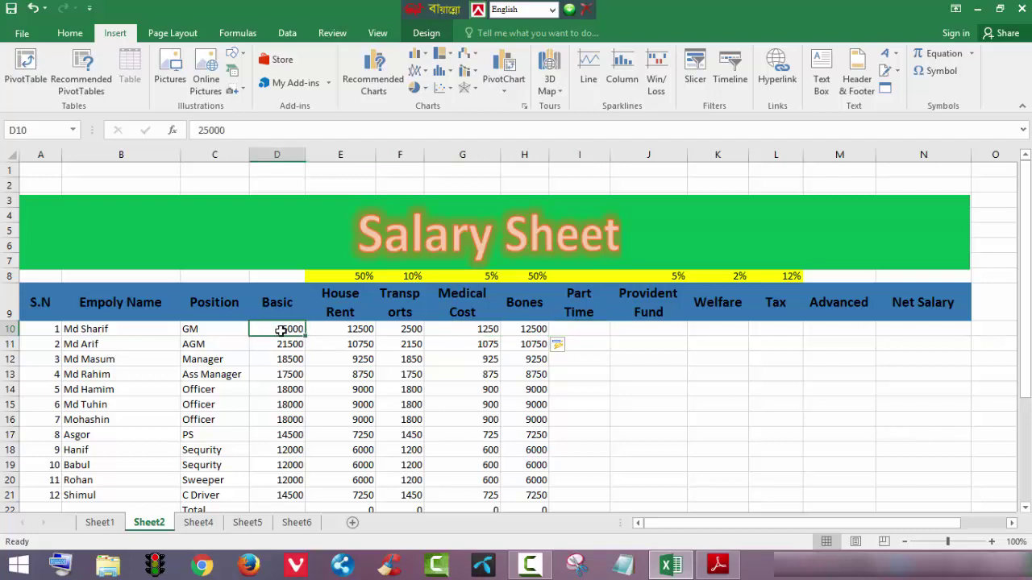
left_click(587, 329)
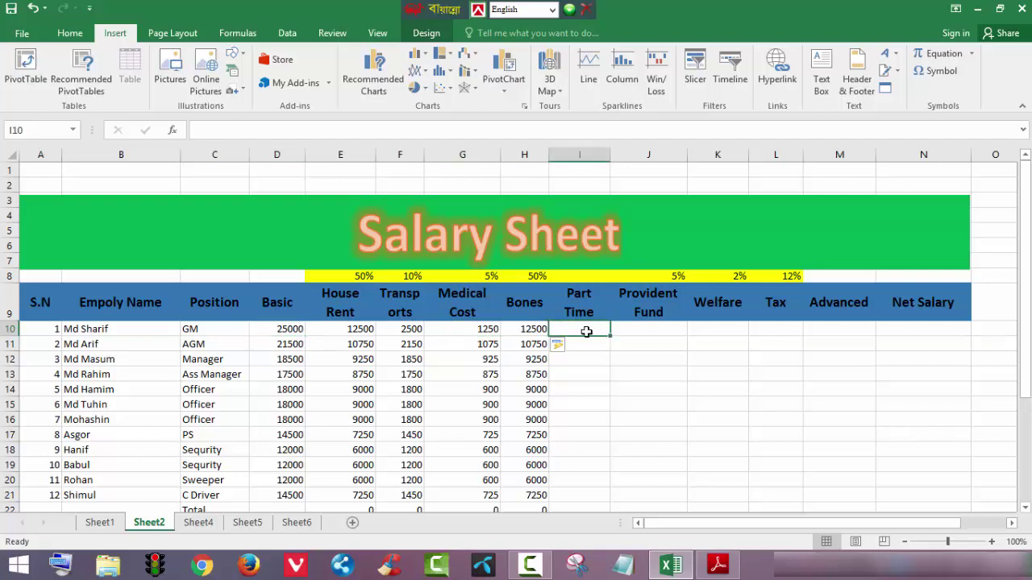
type("=")
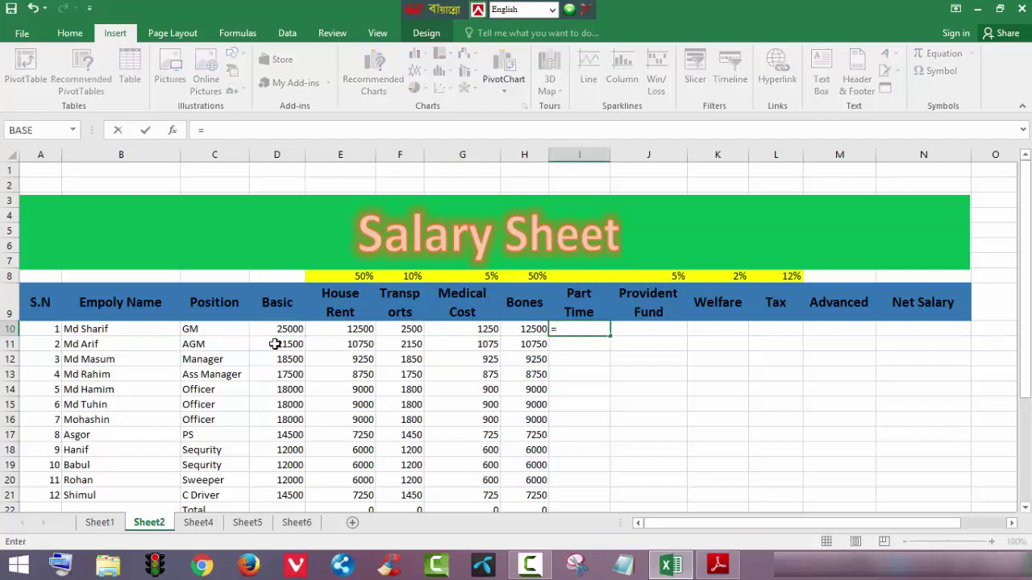
left_click(276, 330)
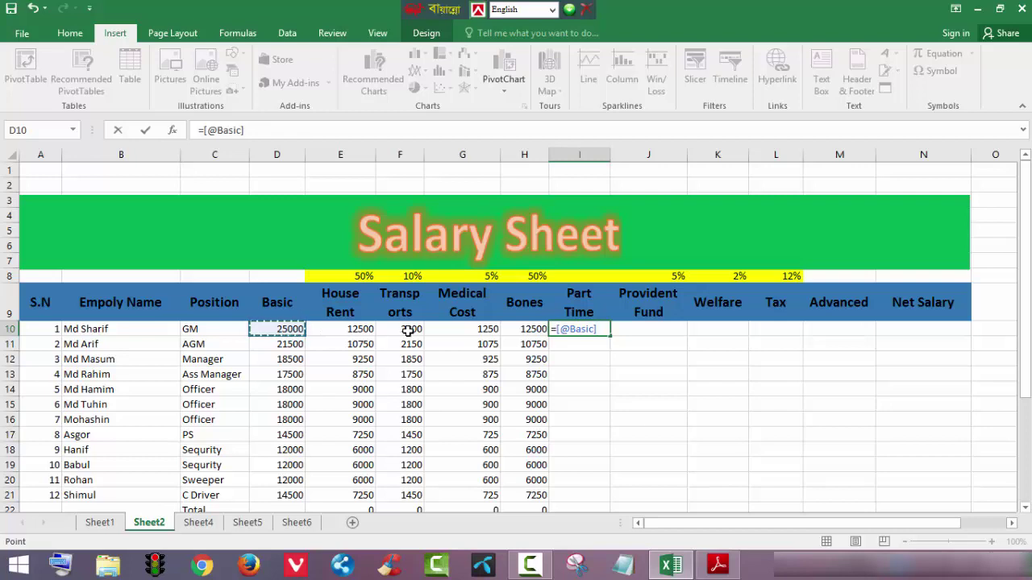
type("/30/8*14")
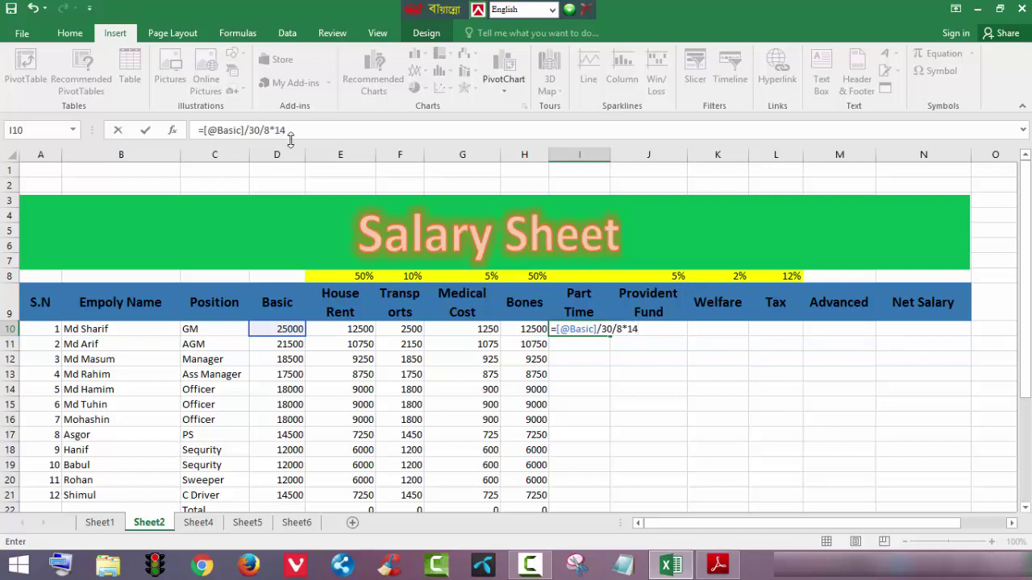
key("Return")
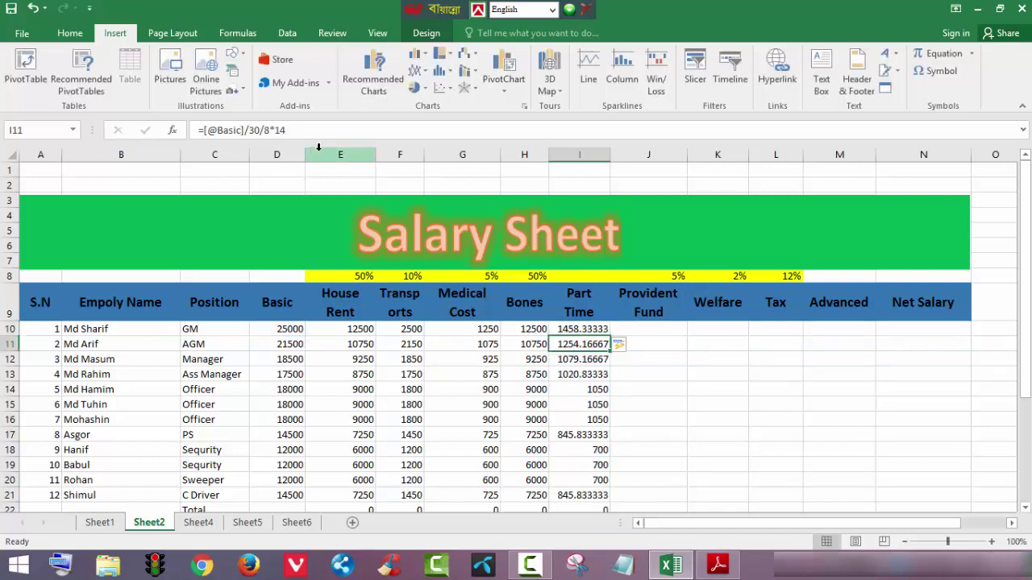
Clear the Part Time values in I11, I12, I16 and I18, then review the I10 formula.
left_click(582, 360)
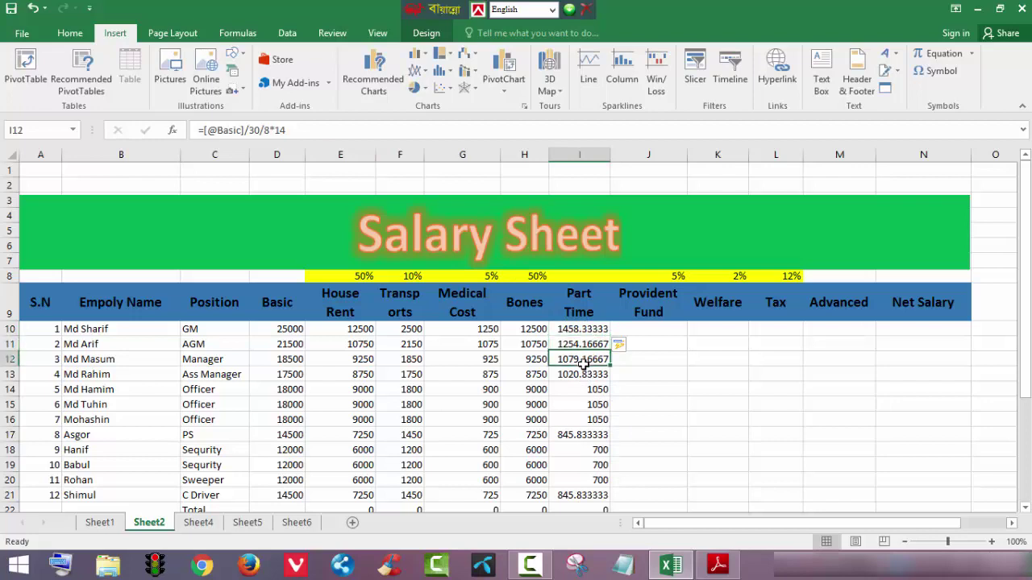
double_click(582, 360)
double_click(581, 344)
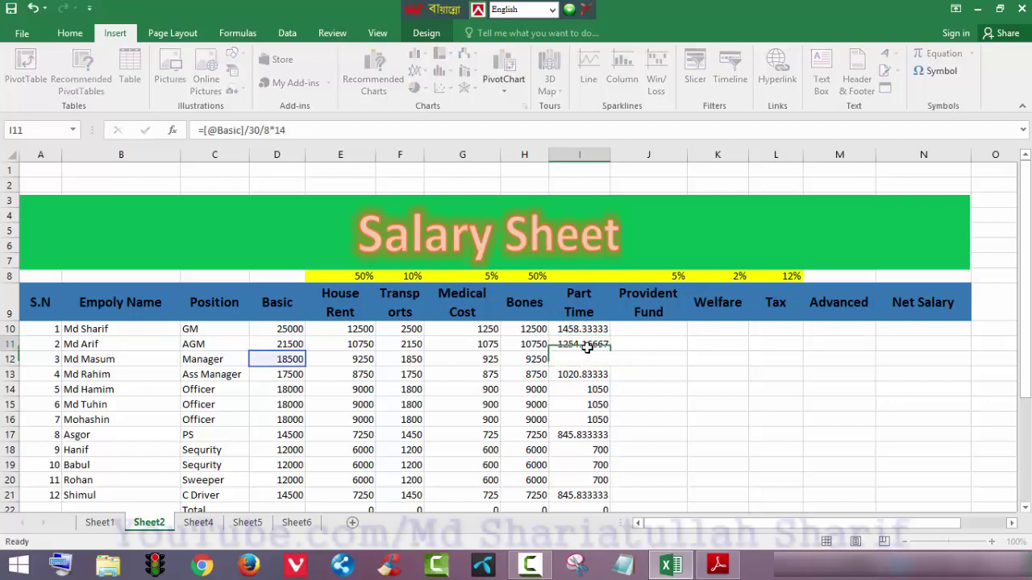
key("BackSpace")
double_click(600, 420)
key("BackSpace")
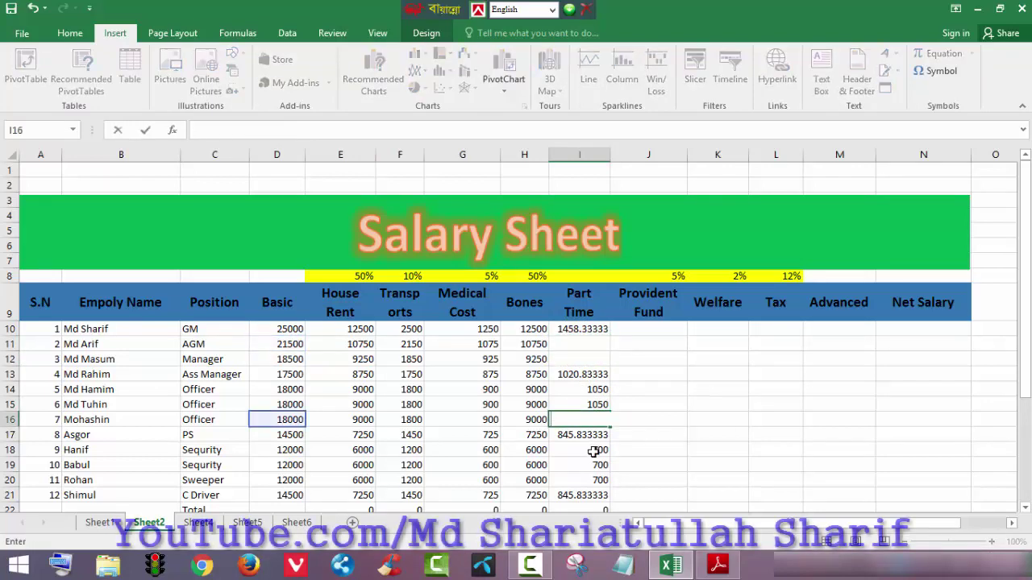
double_click(596, 450)
key("BackSpace")
left_click(569, 329)
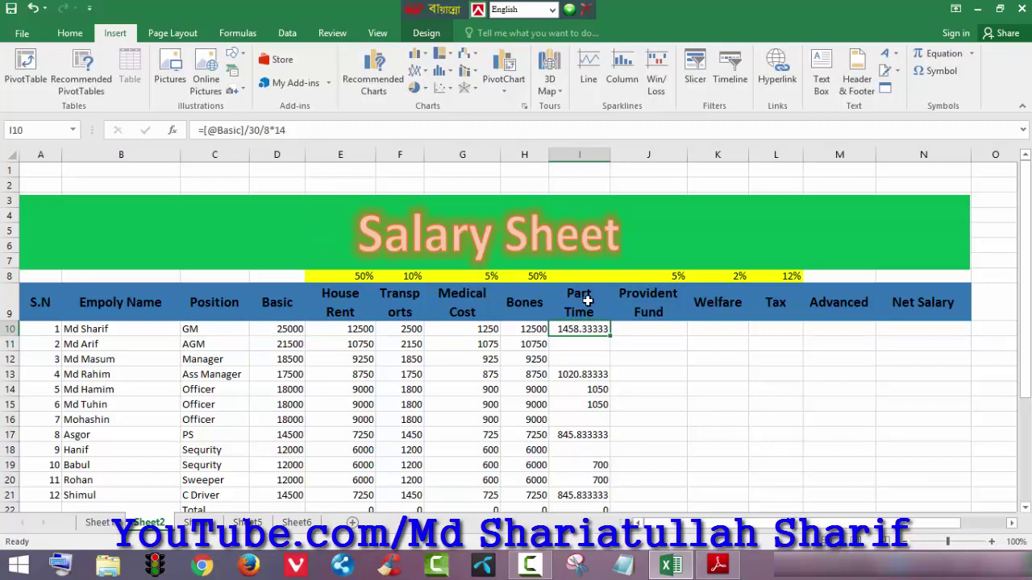
left_click(295, 130)
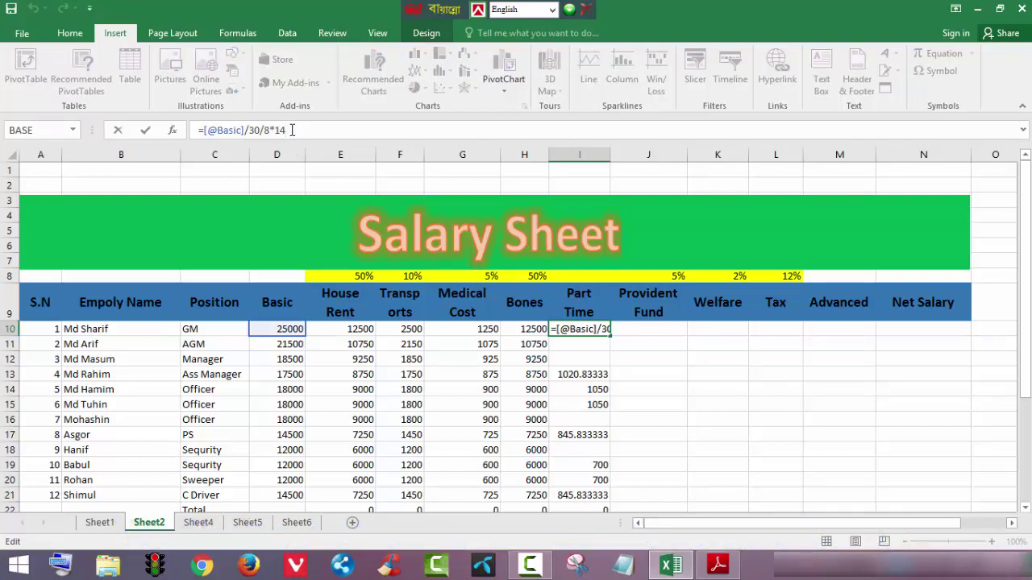
left_click(643, 329)
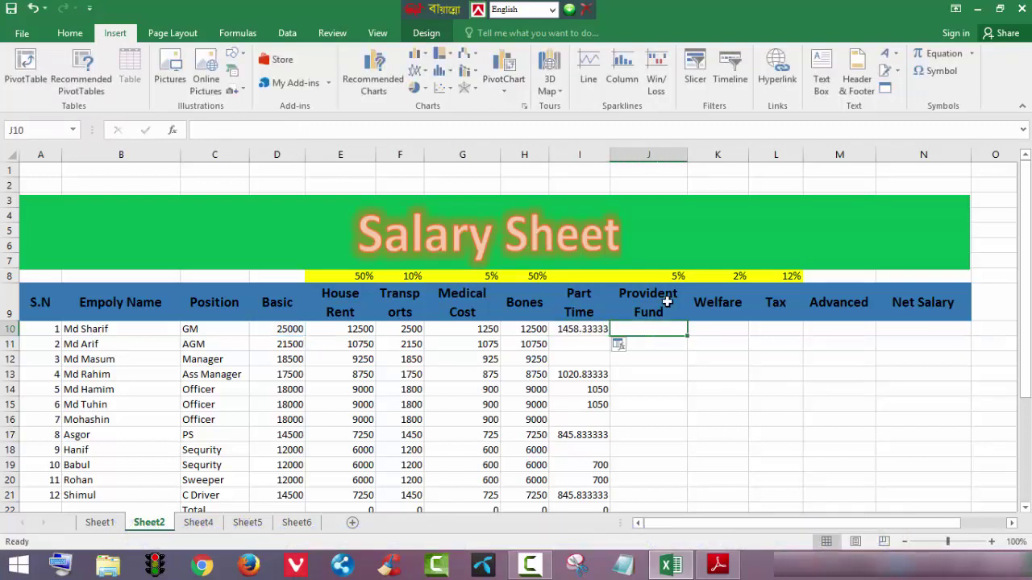
Enter a Basic-based formula in J10 so Provident Fund shows 5% of Basic.
type("=")
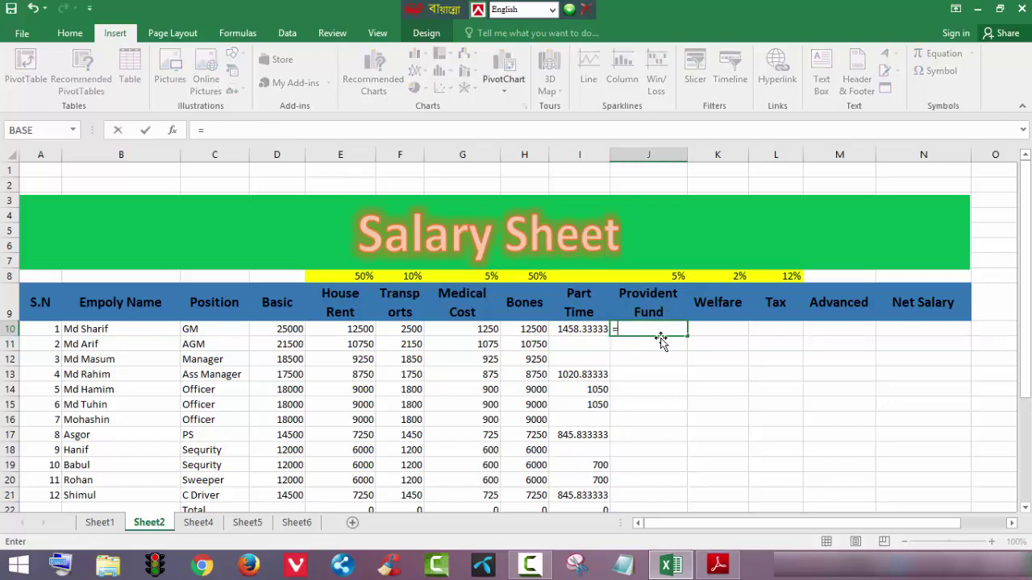
left_click(296, 330)
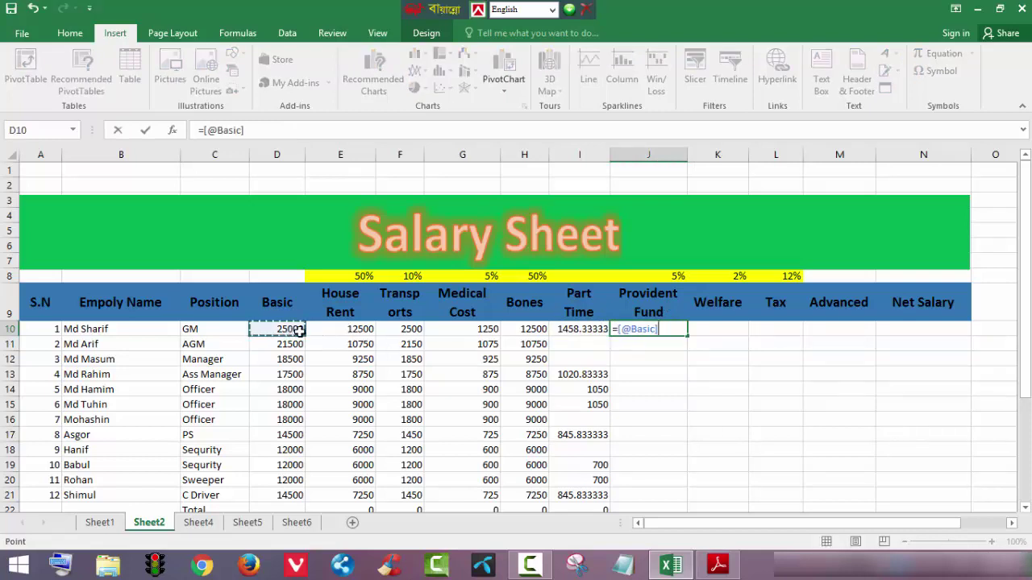
type("*")
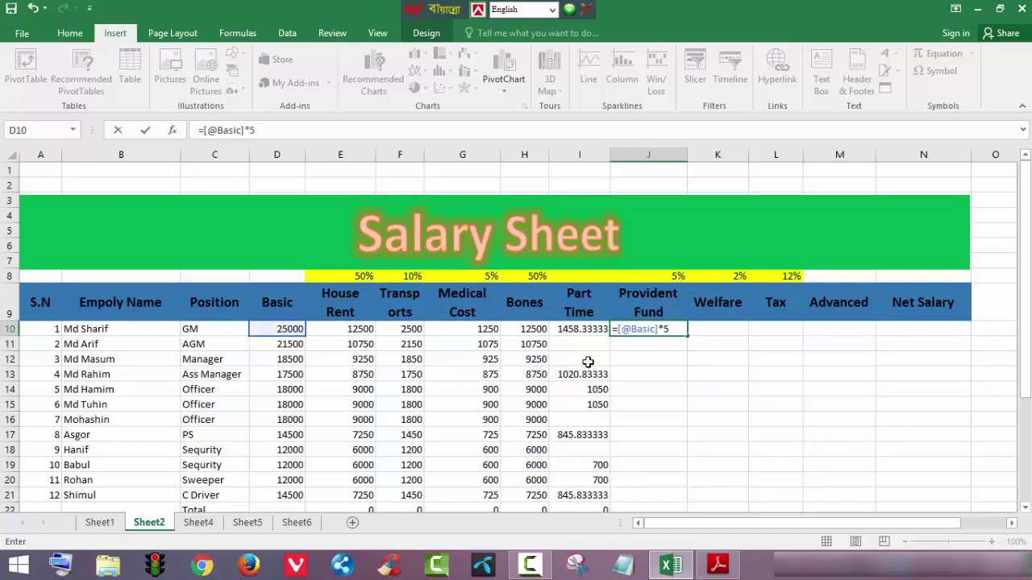
key("Return")
Start the Welfare formula in K10 with a reference to Basic.
left_click(731, 330)
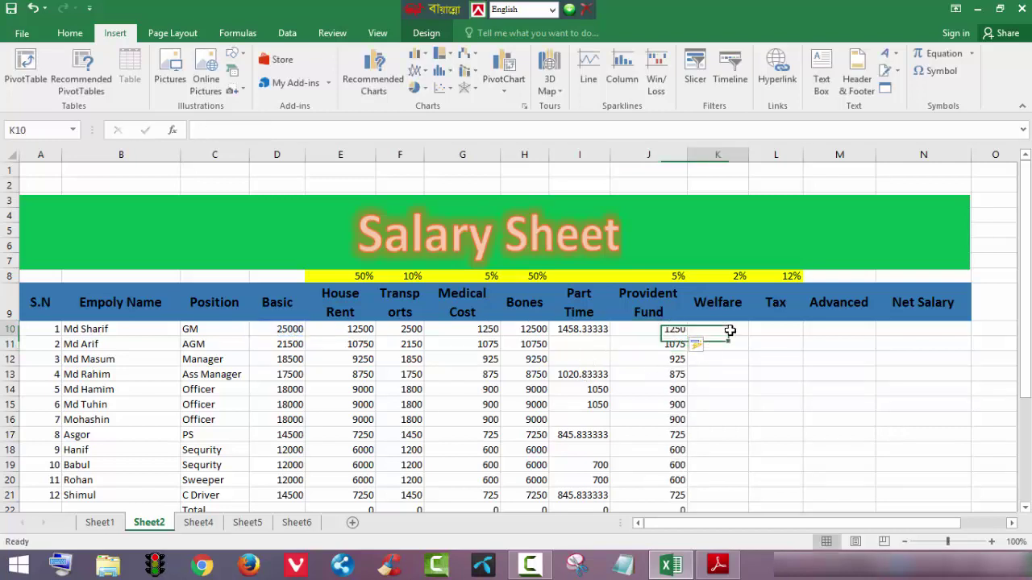
type("=")
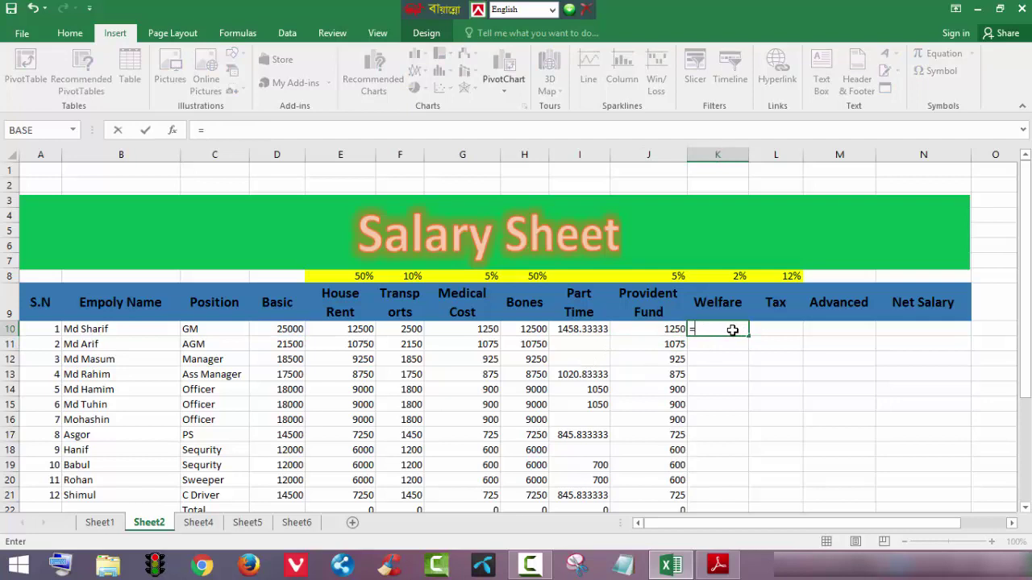
left_click(280, 329)
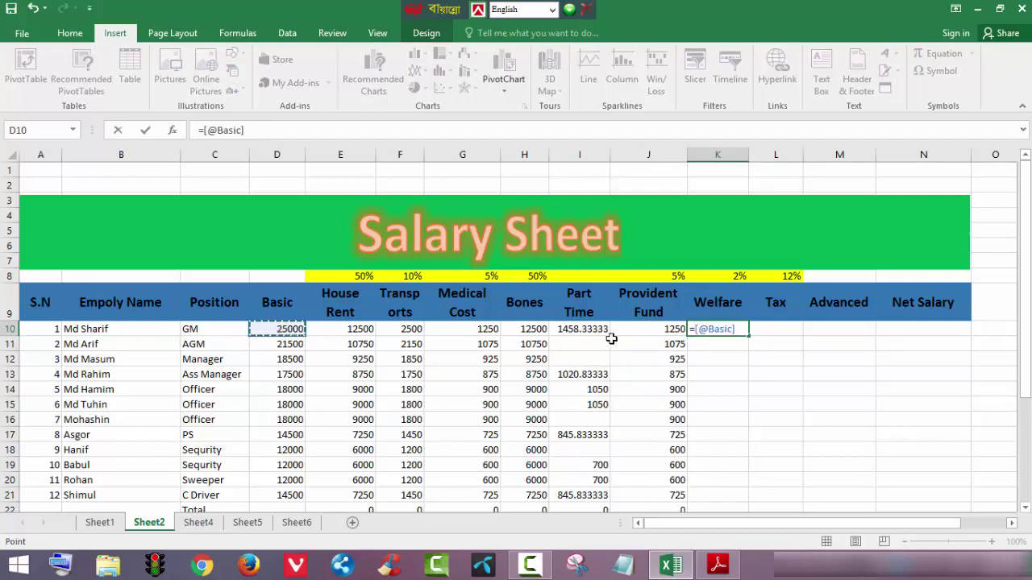
type("*")
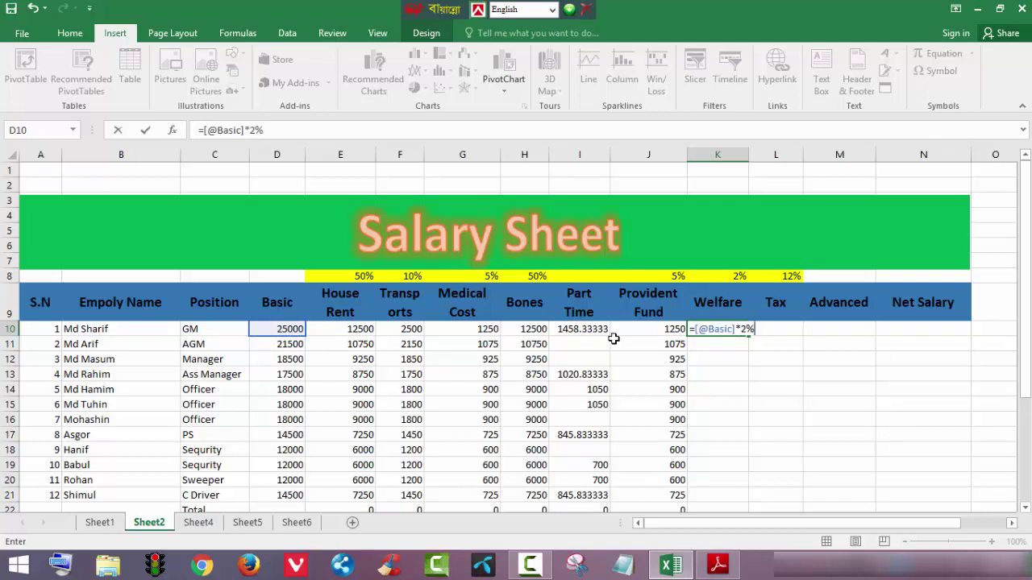
type("2%")
key("Return")
left_click(781, 331)
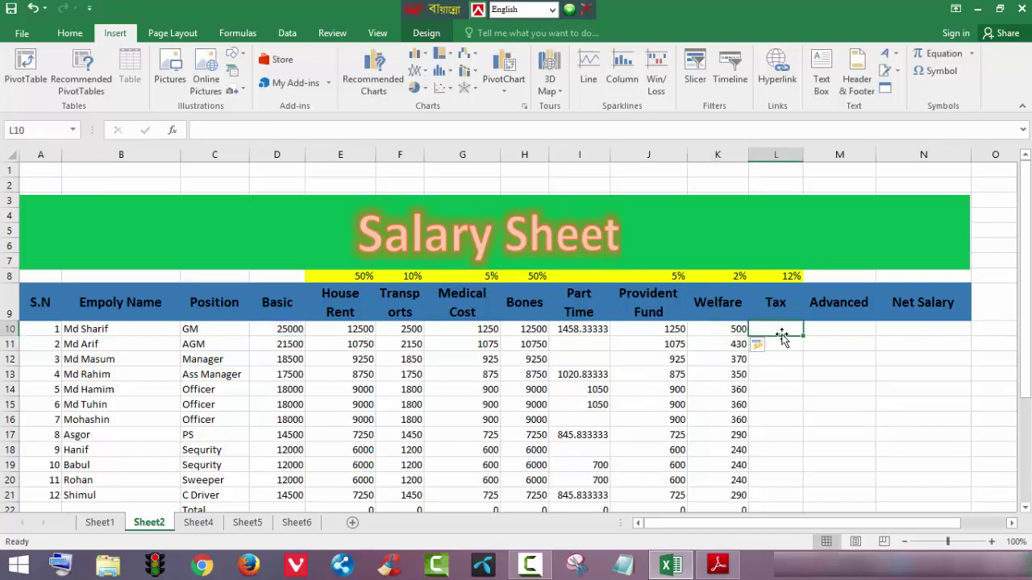
type("=")
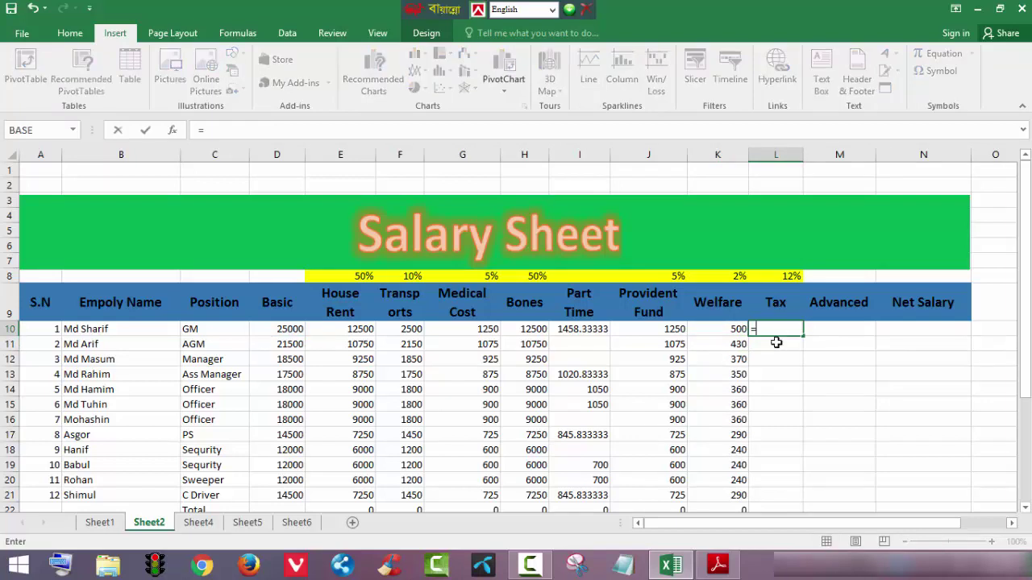
left_click(284, 327)
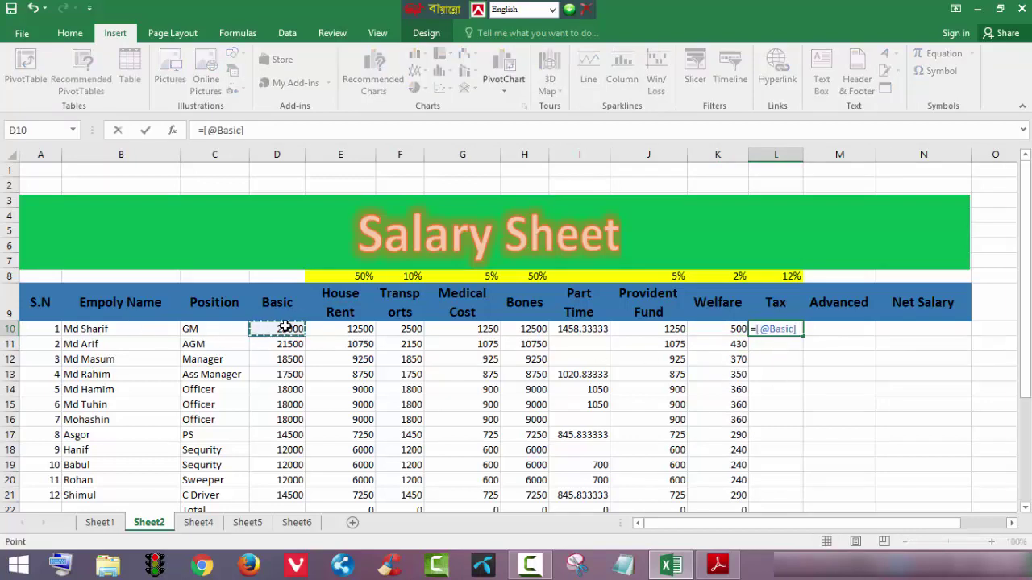
type("*")
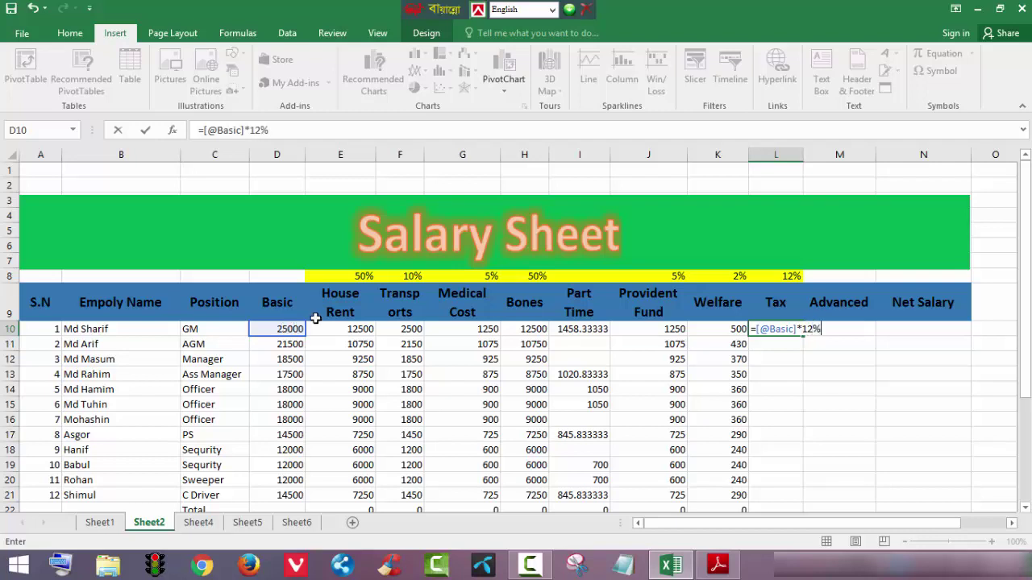
key("Return")
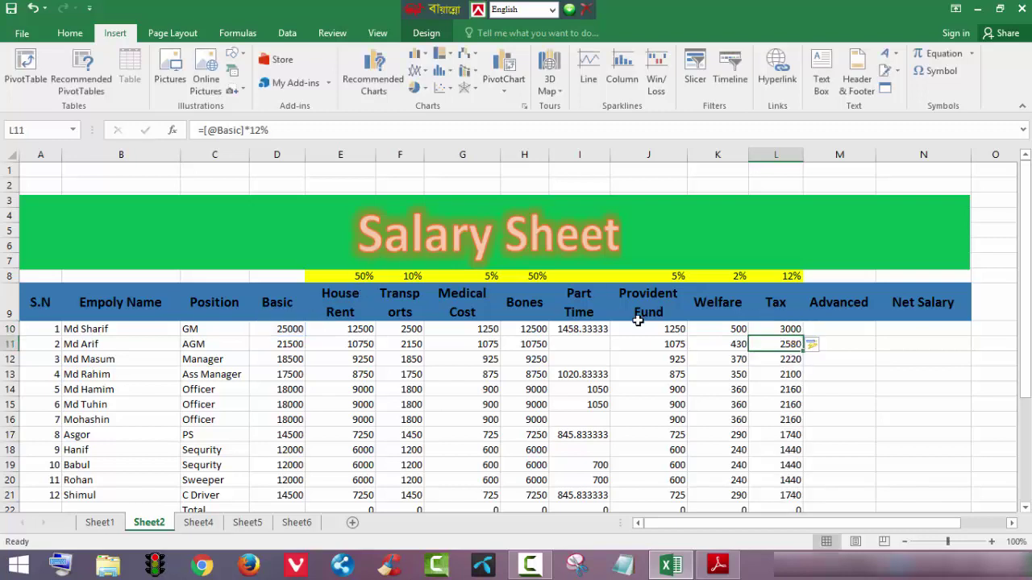
left_click(850, 345)
Enter Advanced amounts 5000 in M10, 4500 in M17 and 6500 in M13.
left_click(847, 326)
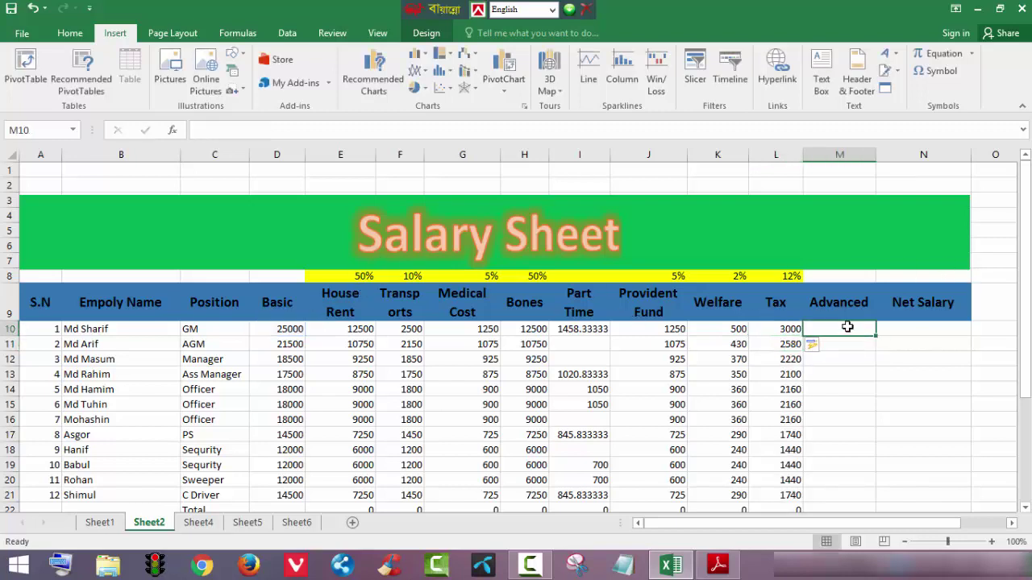
type("5")
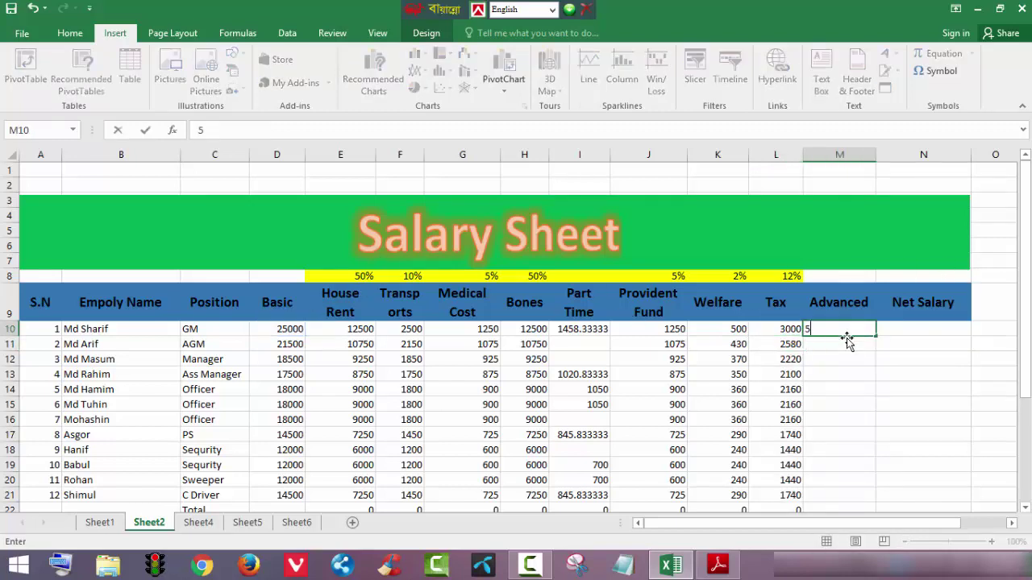
type("000")
left_click(846, 435)
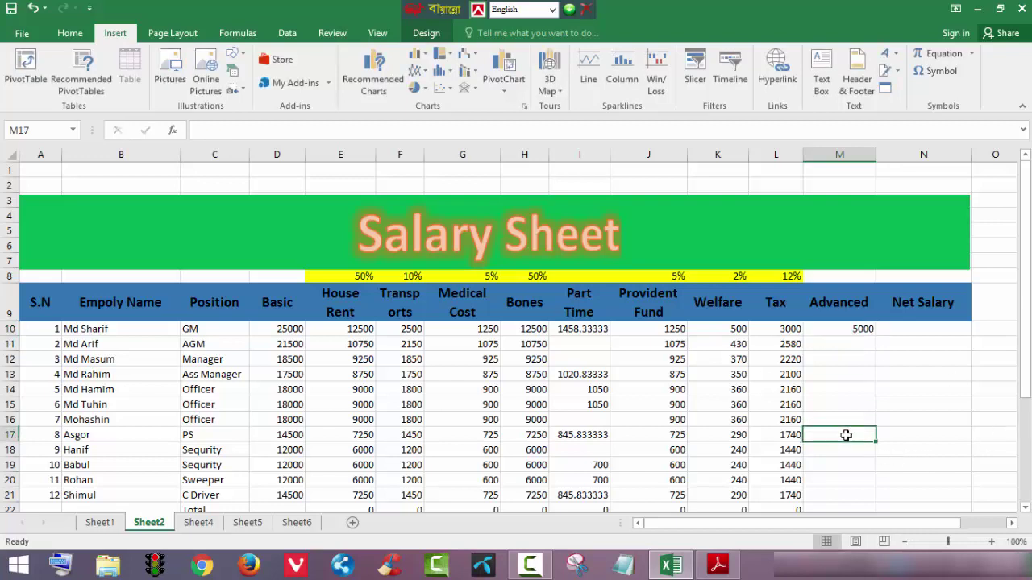
type("4500")
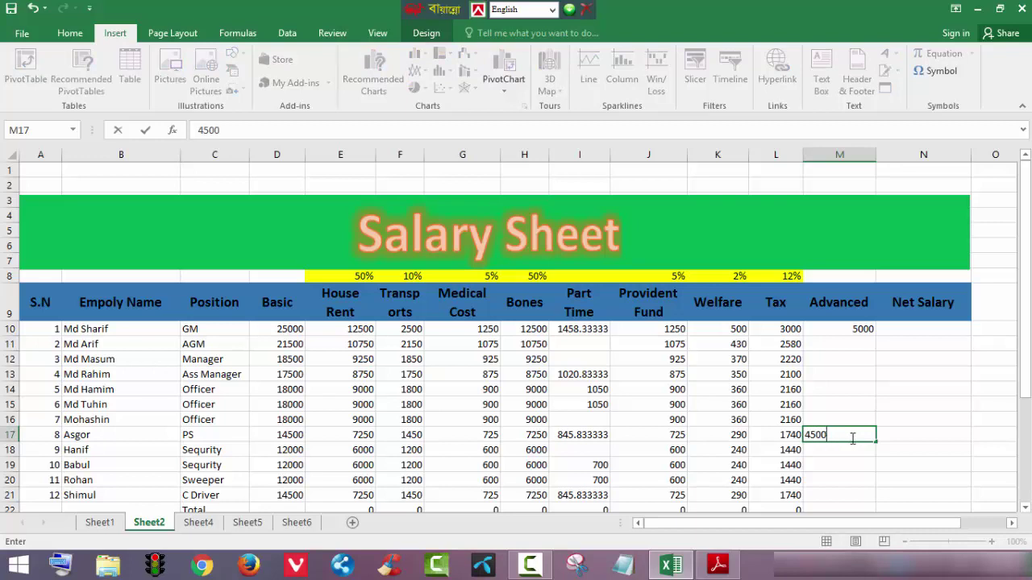
left_click(831, 379)
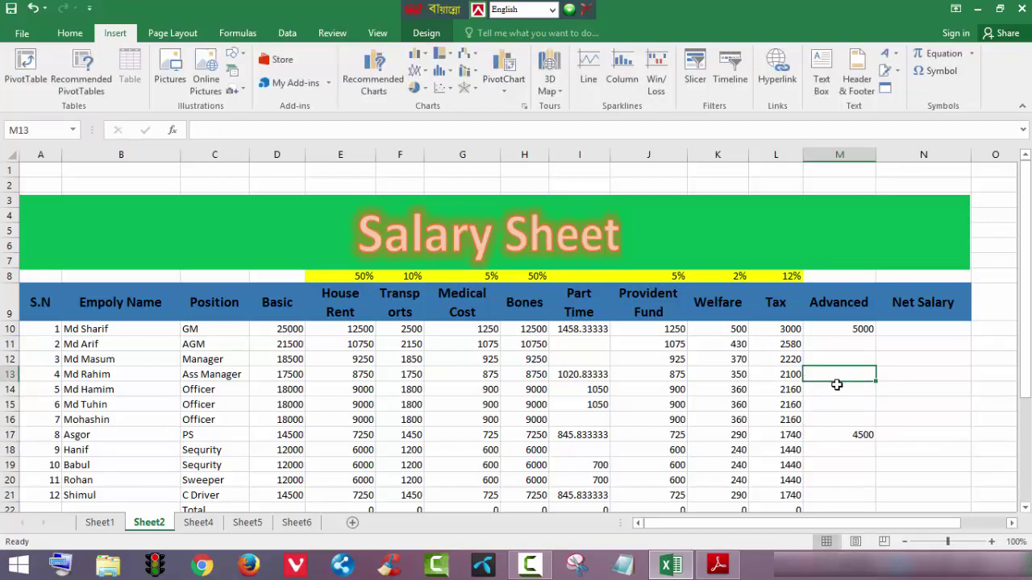
type("6500")
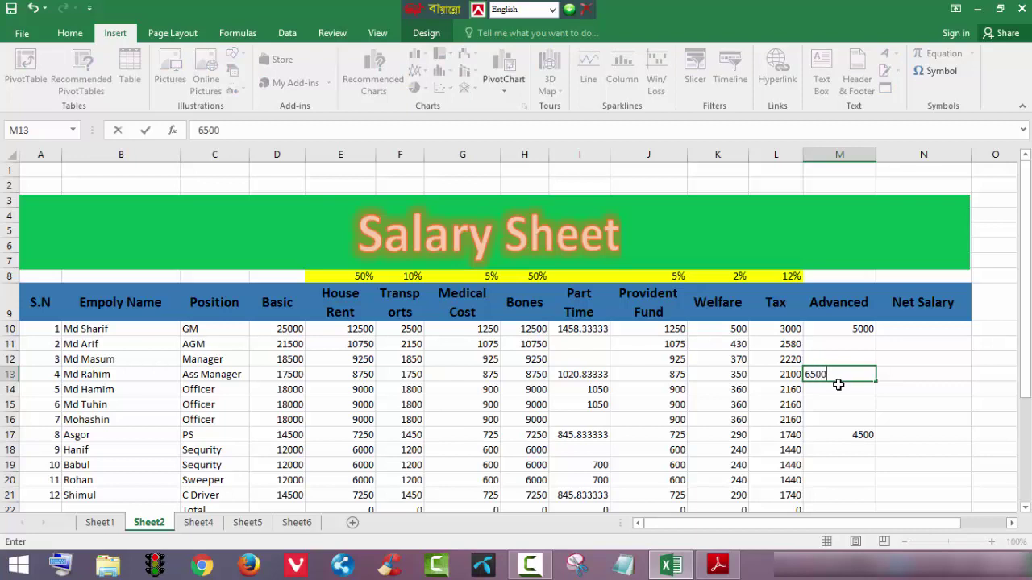
left_click(849, 492)
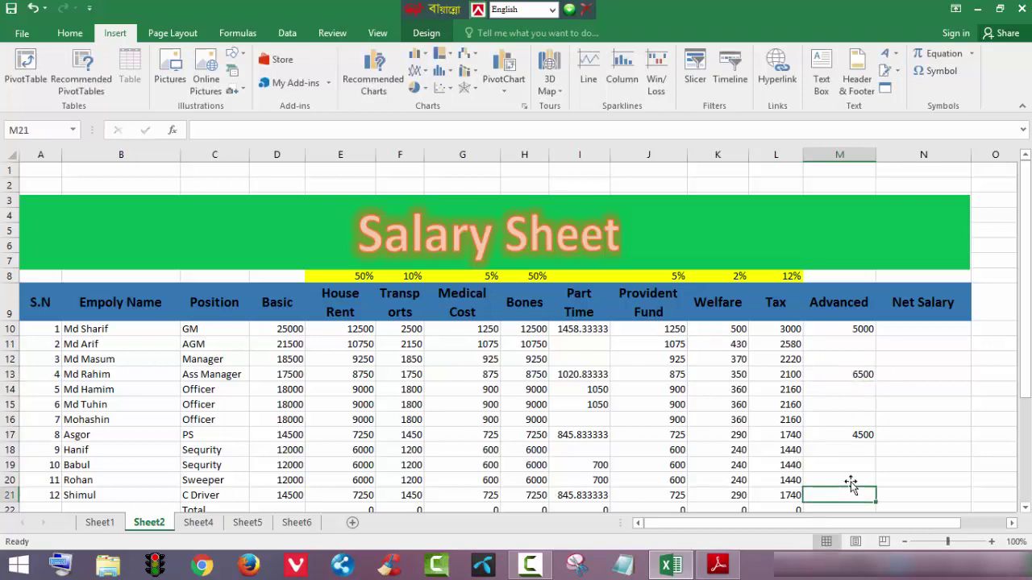
Clear the stray zeros in E22:L33 below the table.
left_click(935, 331)
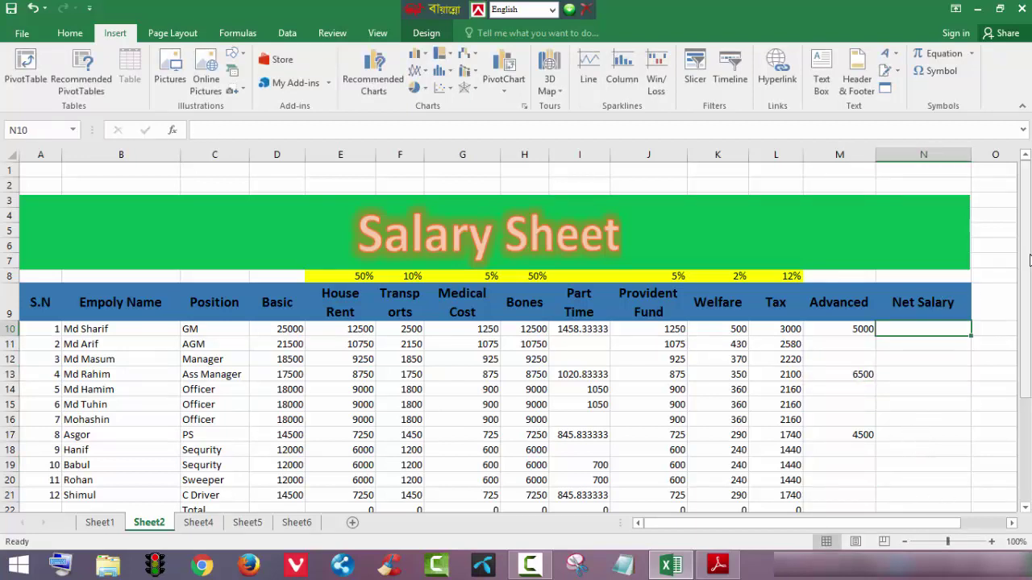
left_click_drag(1025, 258, 1026, 278)
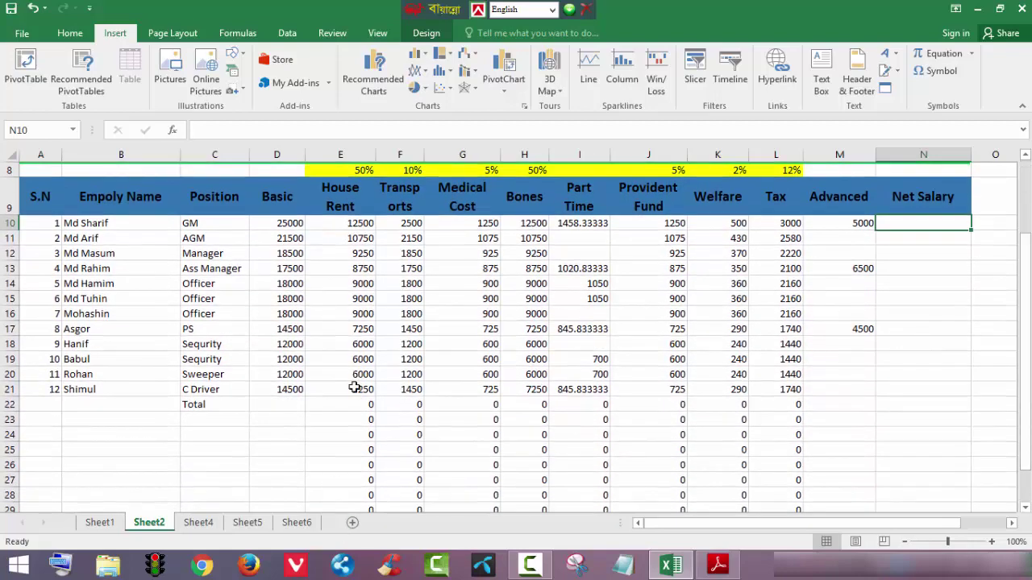
left_click_drag(355, 407, 792, 531)
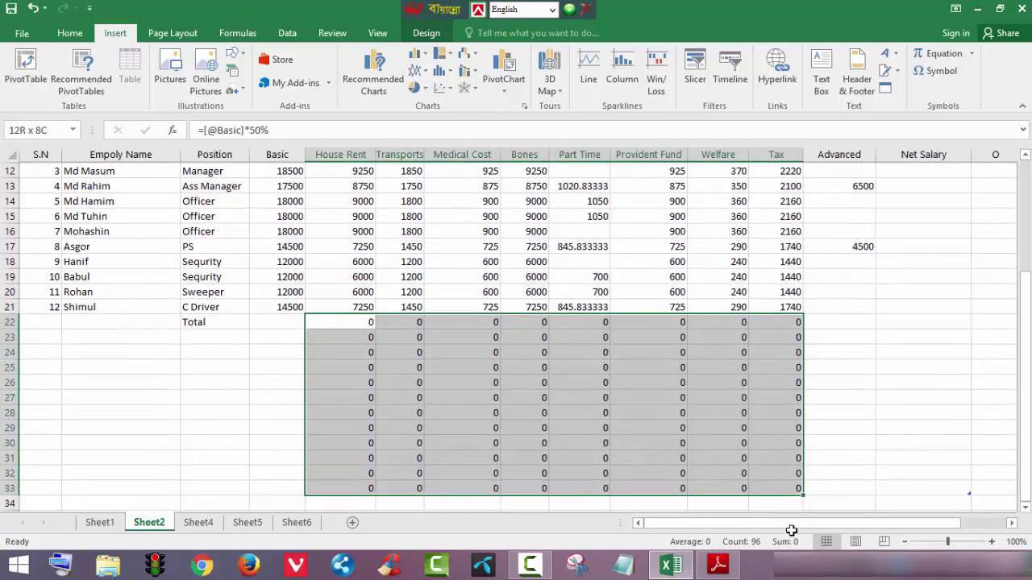
key("Delete")
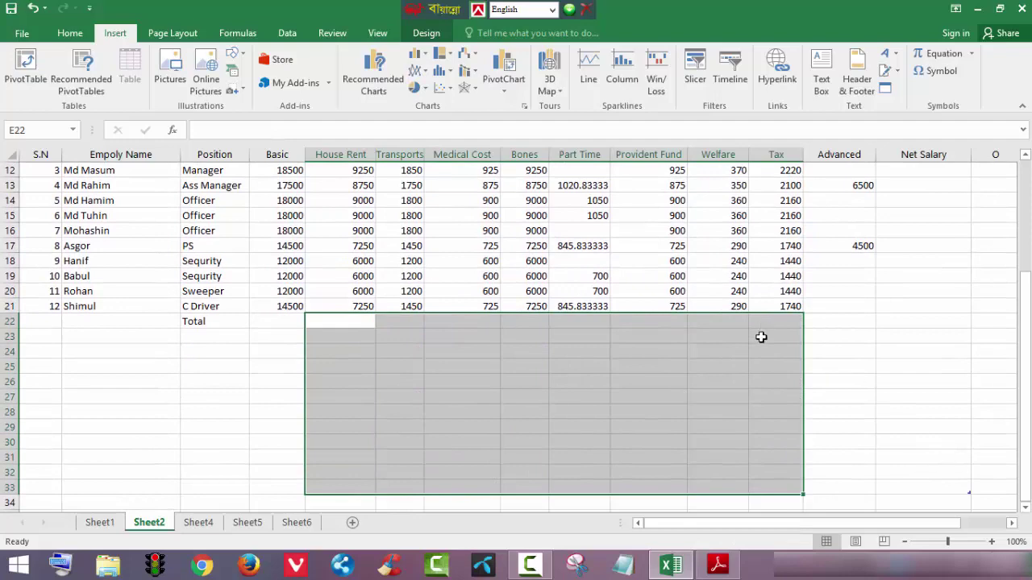
left_click(830, 378)
left_click_drag(1027, 348, 1029, 321)
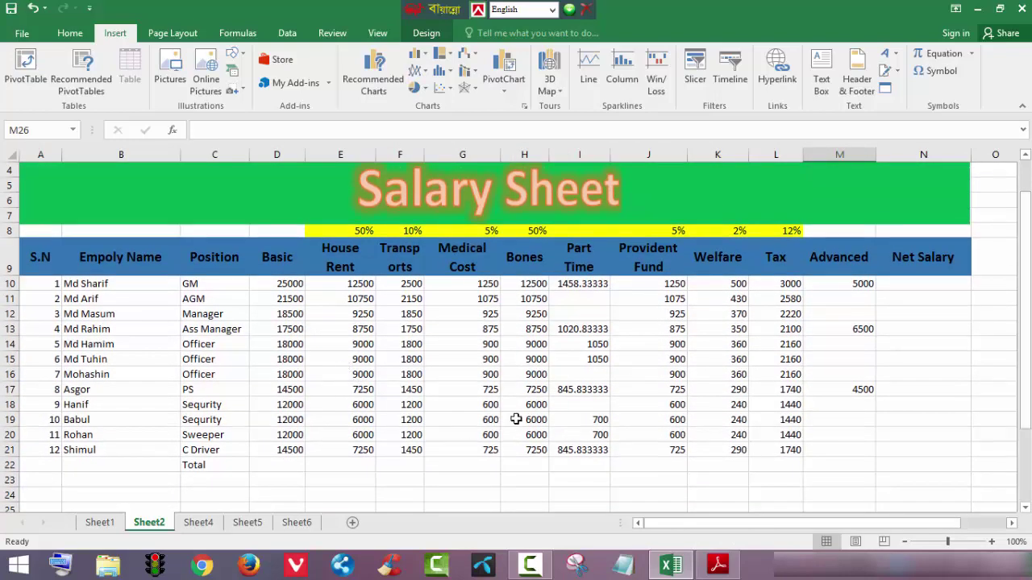
In N10, start a formula adding Basic, House Rent, Transports, Medical Cost, Bones and Part Time.
left_click(909, 283)
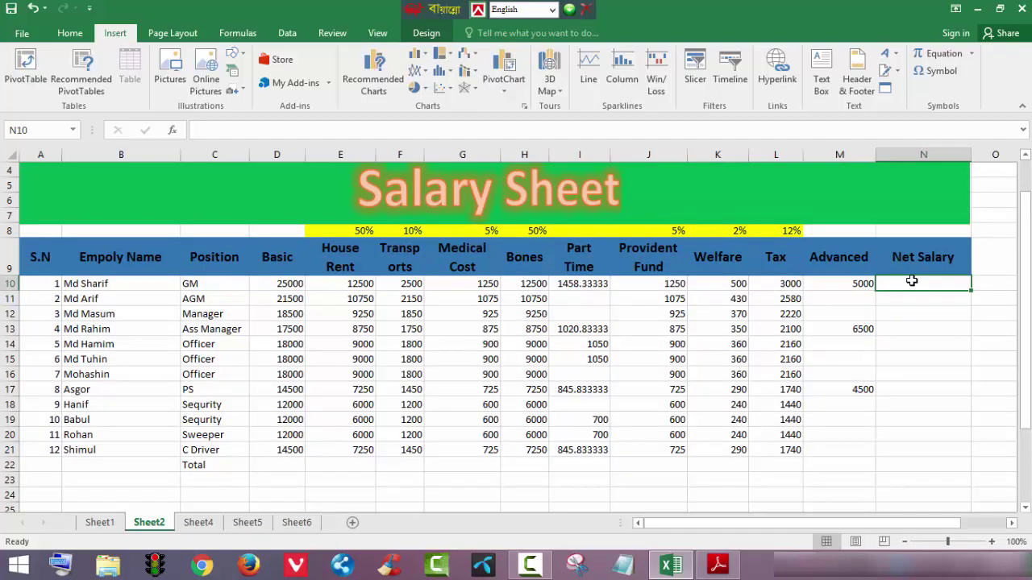
type("=")
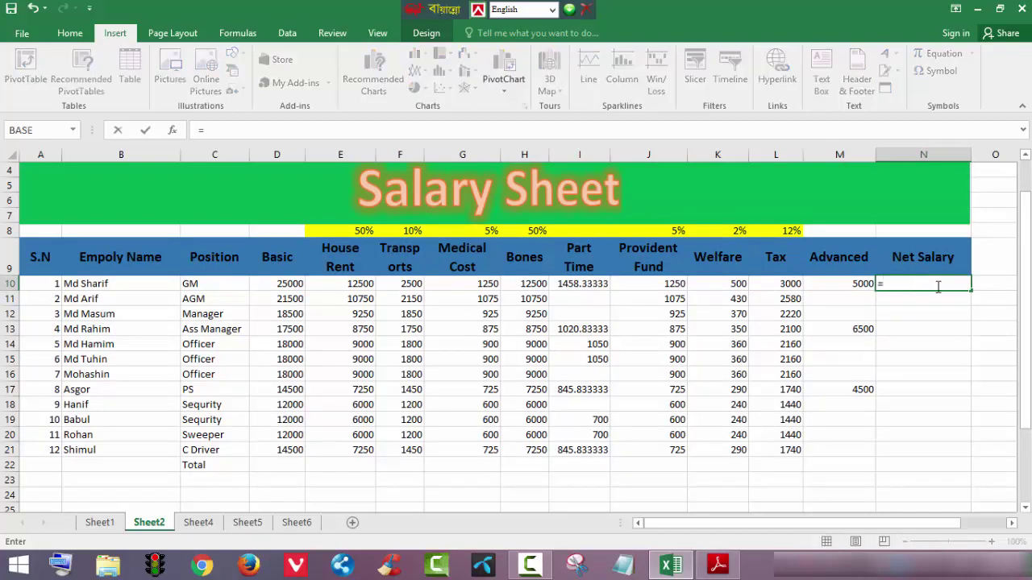
left_click(272, 283)
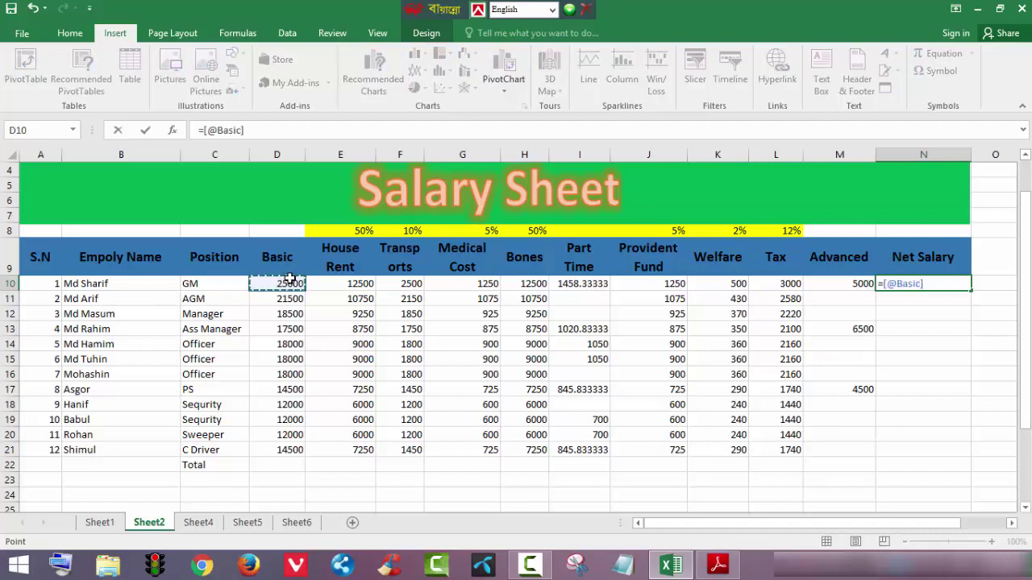
type("+")
left_click(342, 294)
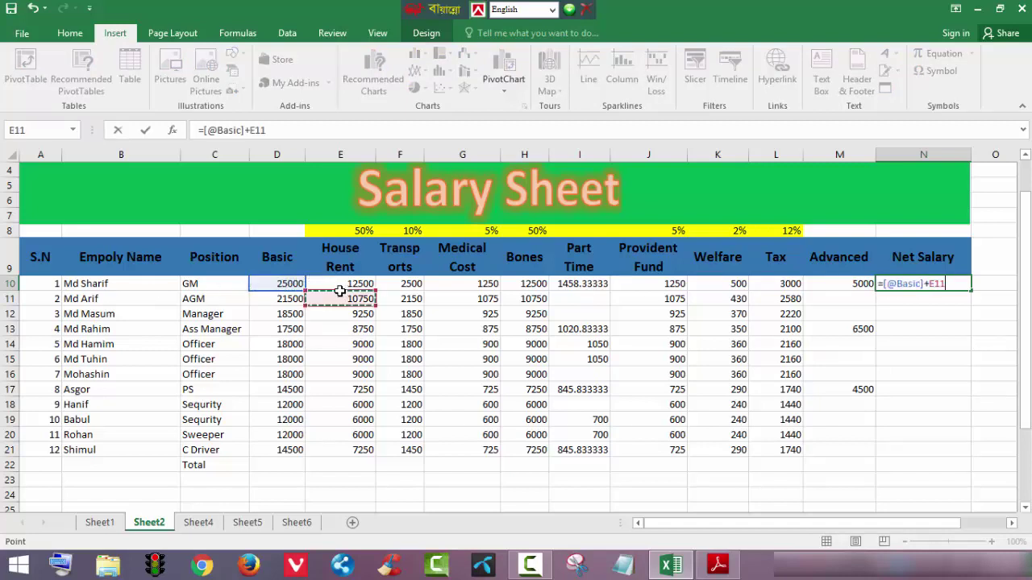
left_click(359, 283)
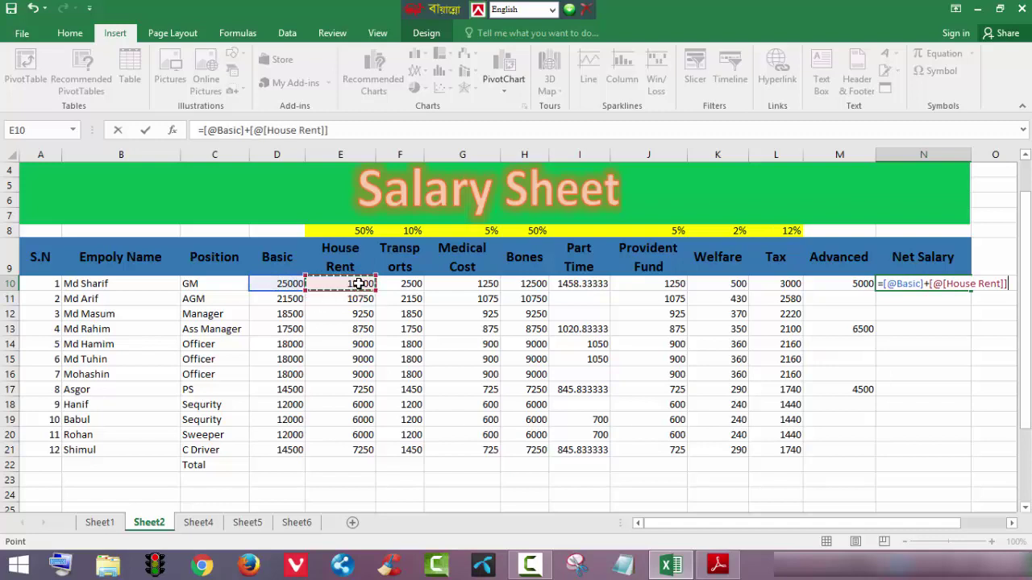
type("+")
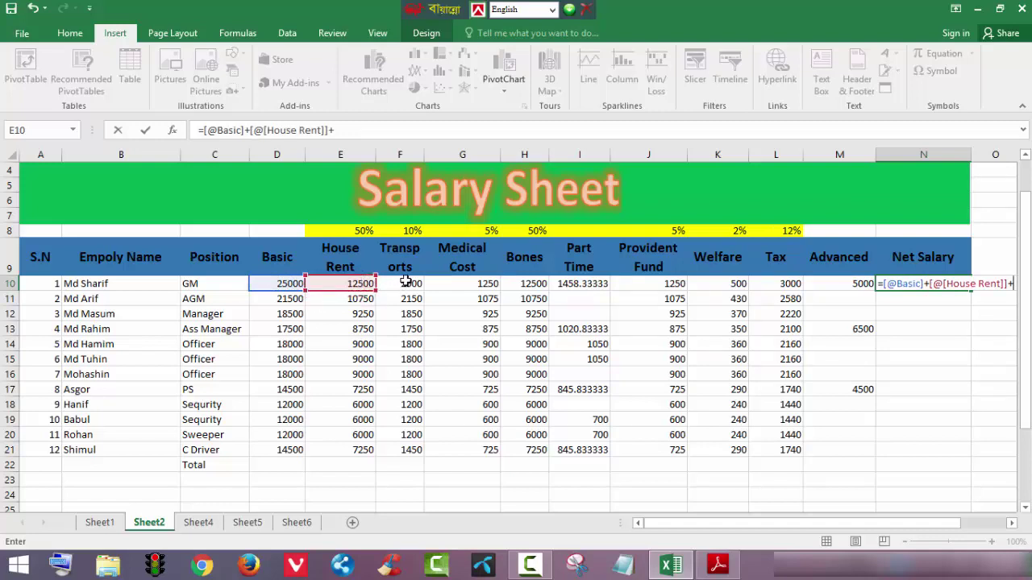
left_click(407, 282)
type("+")
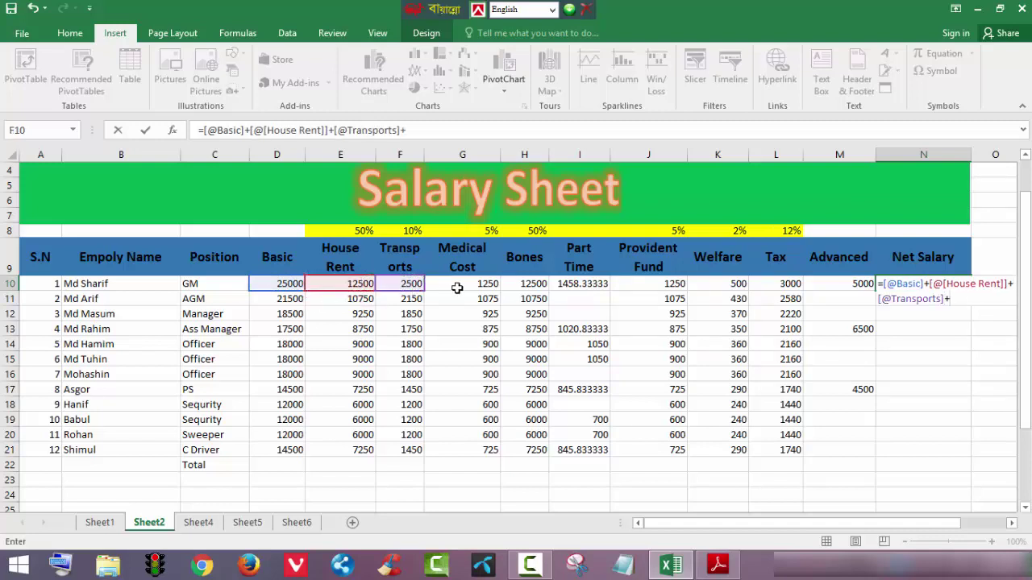
left_click(457, 287)
type("+")
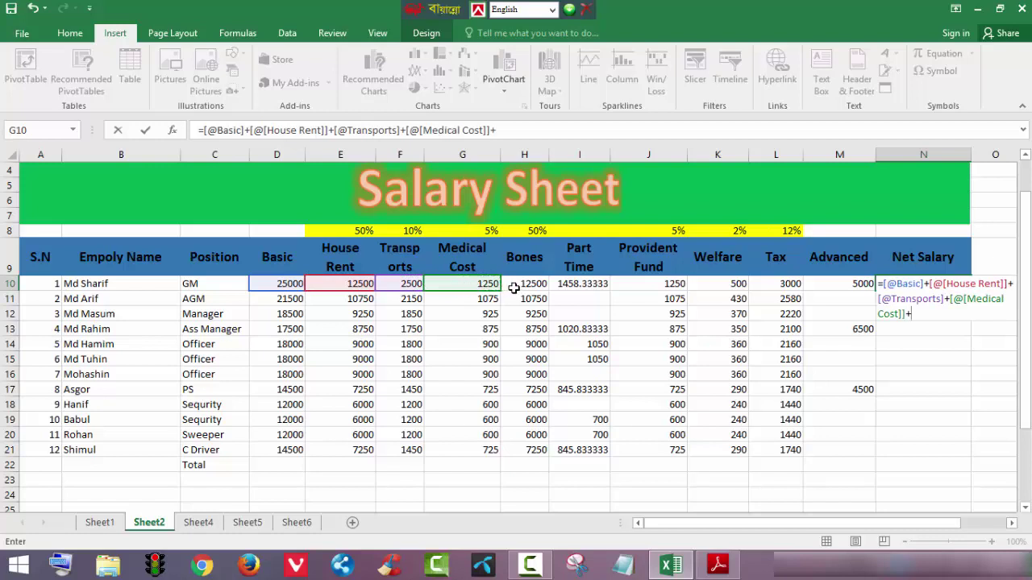
left_click(516, 287)
type("+")
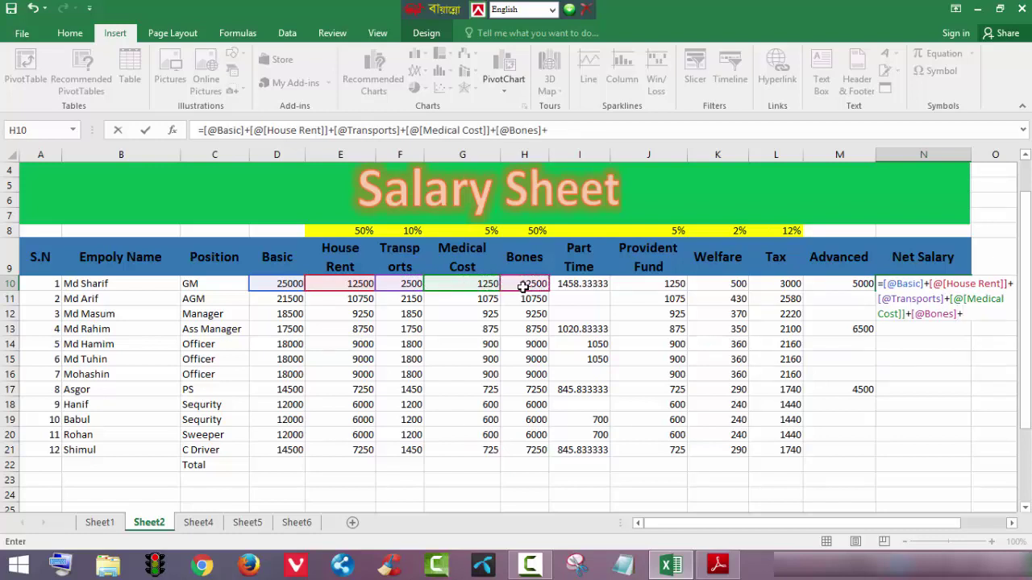
left_click(569, 284)
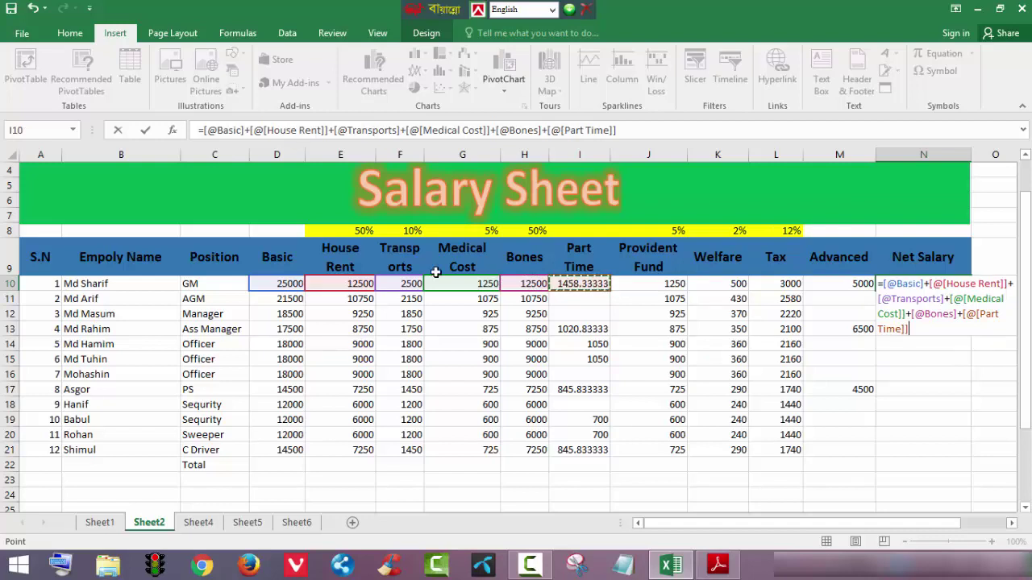
Fix the Part Time reference, then subtract Provident Fund, Welfare and Advanced and try committing.
left_click(646, 288)
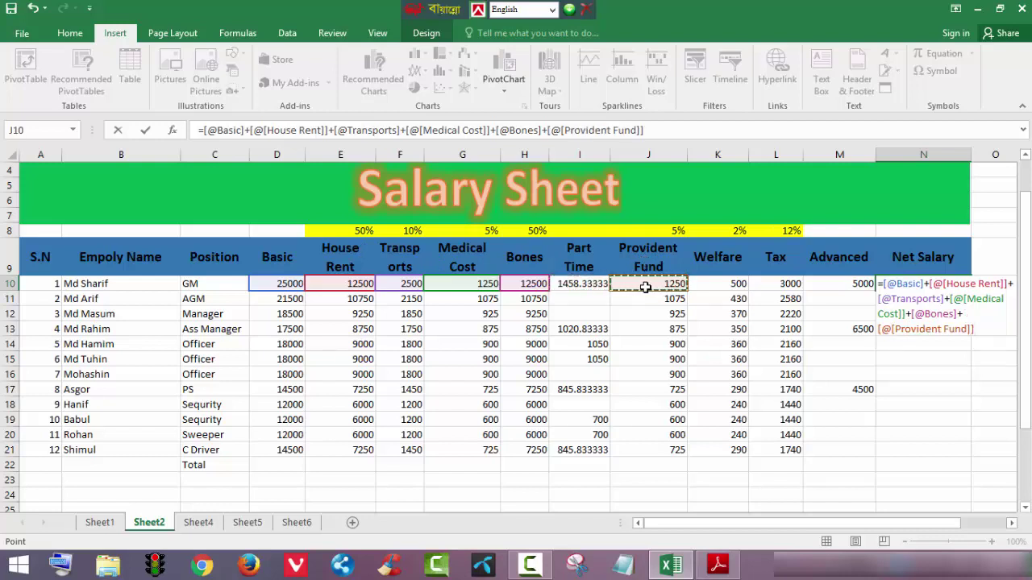
key("F2")
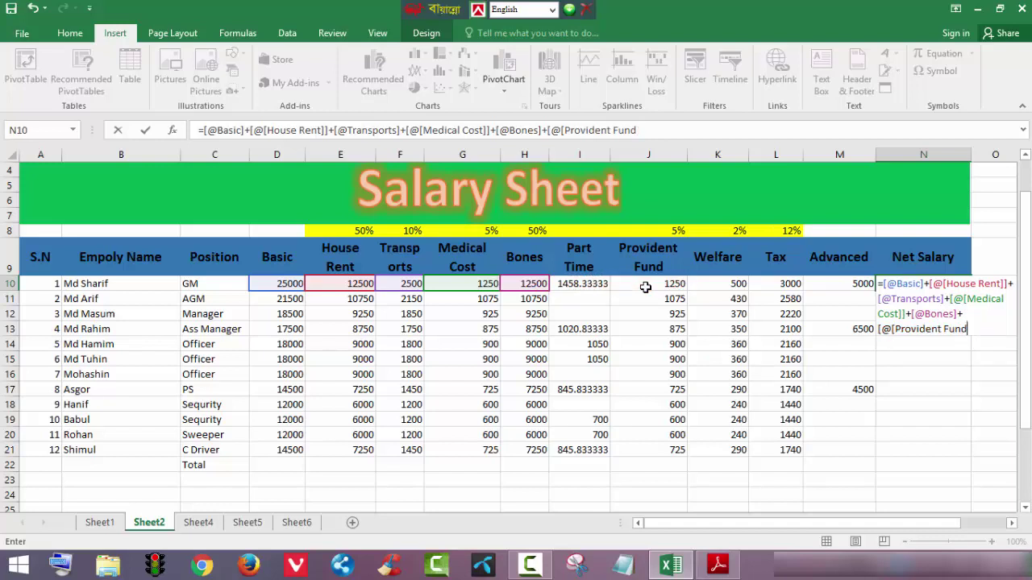
key("BackSpace")
key("BackSpace")
key("BackSpace")
key("BackSpace")
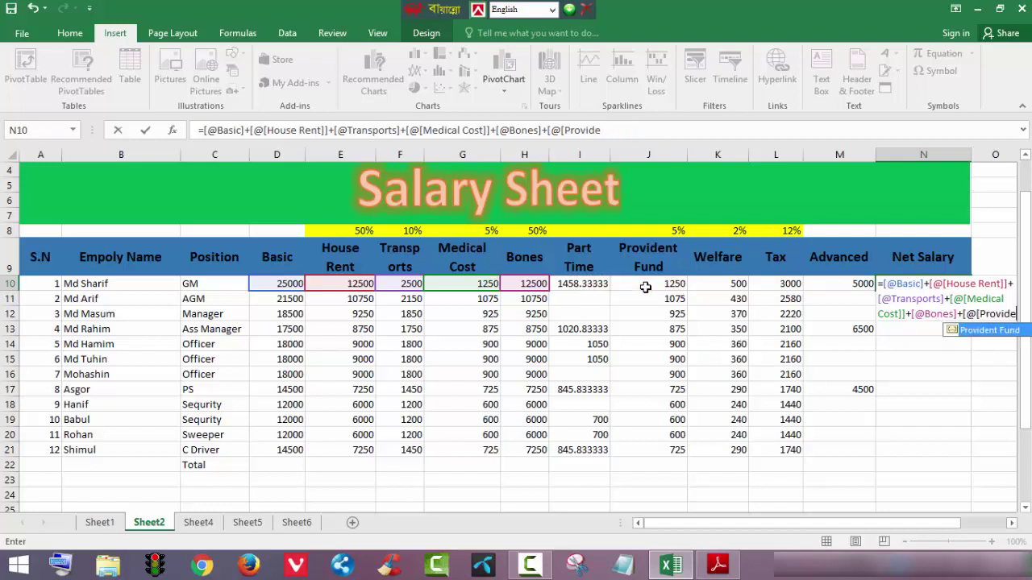
key("BackSpace")
key("BackSpace")
key("BackSpace")
key("BackSpace")
key("BackSpace")
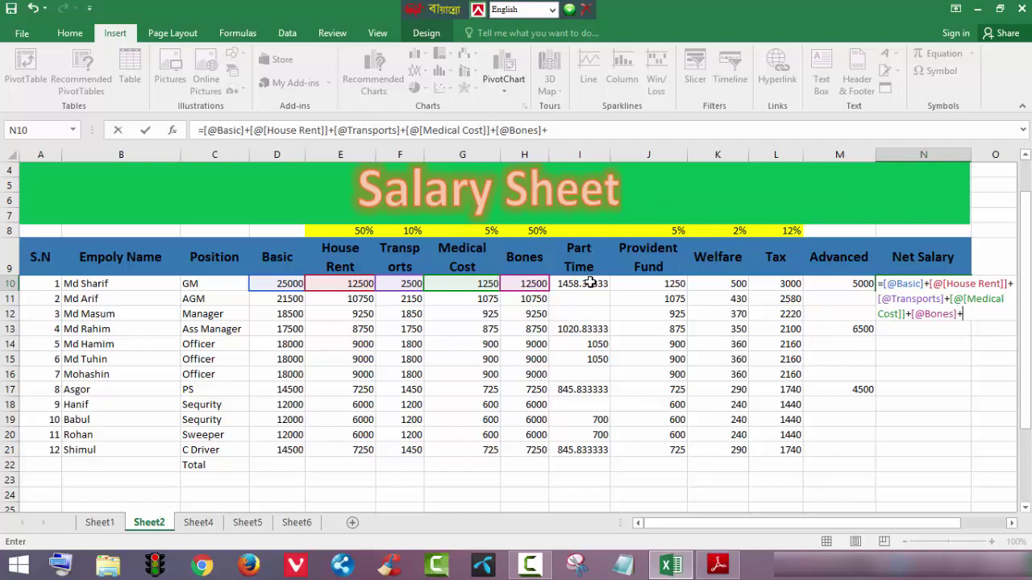
left_click(593, 283)
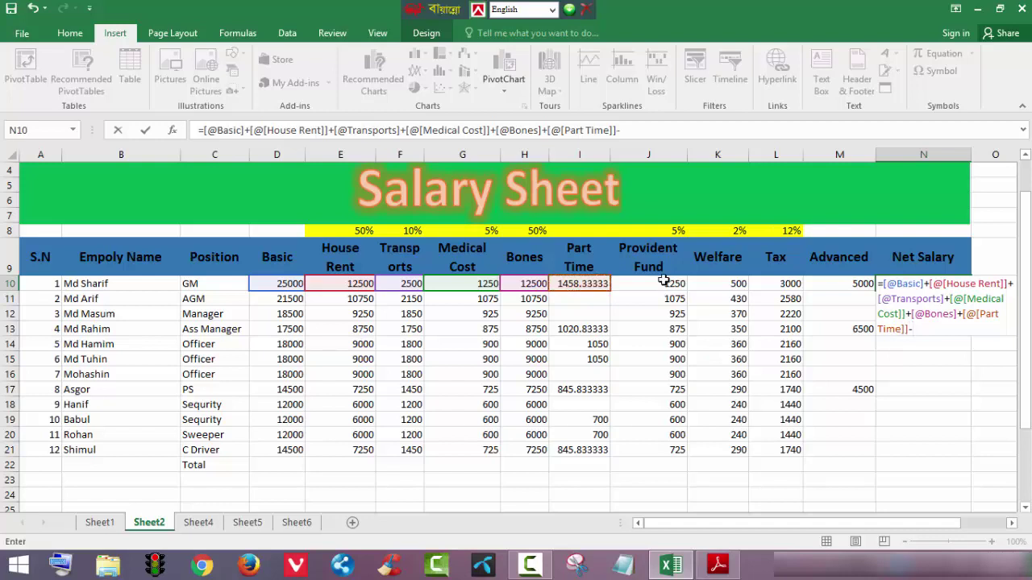
type("-")
left_click(664, 286)
type("-")
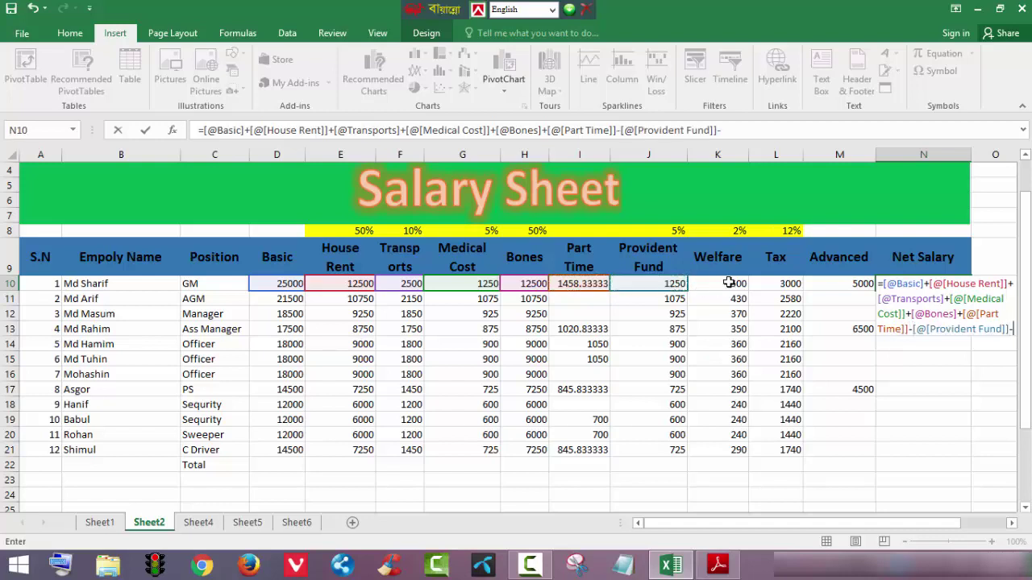
left_click(728, 283)
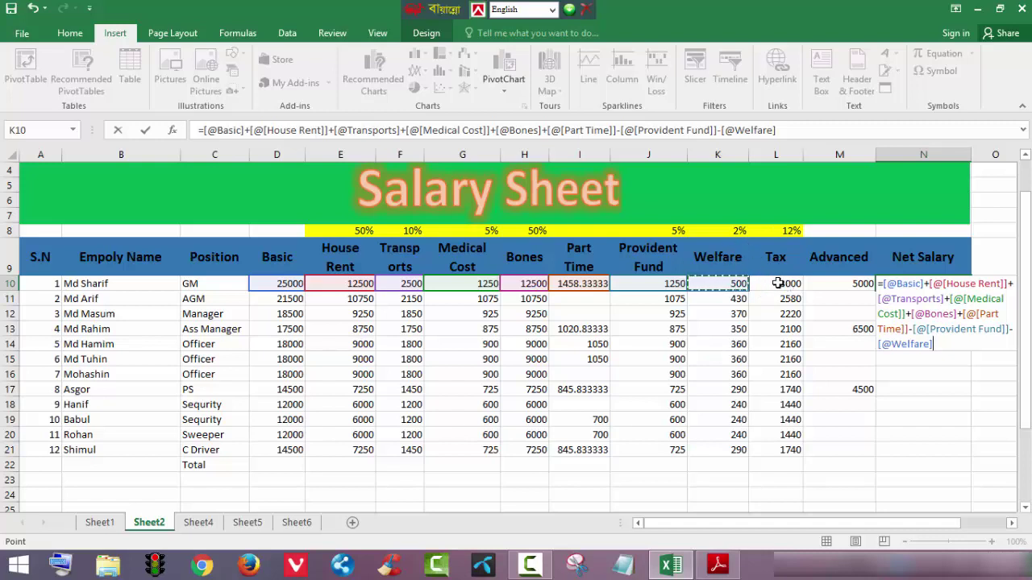
type("-")
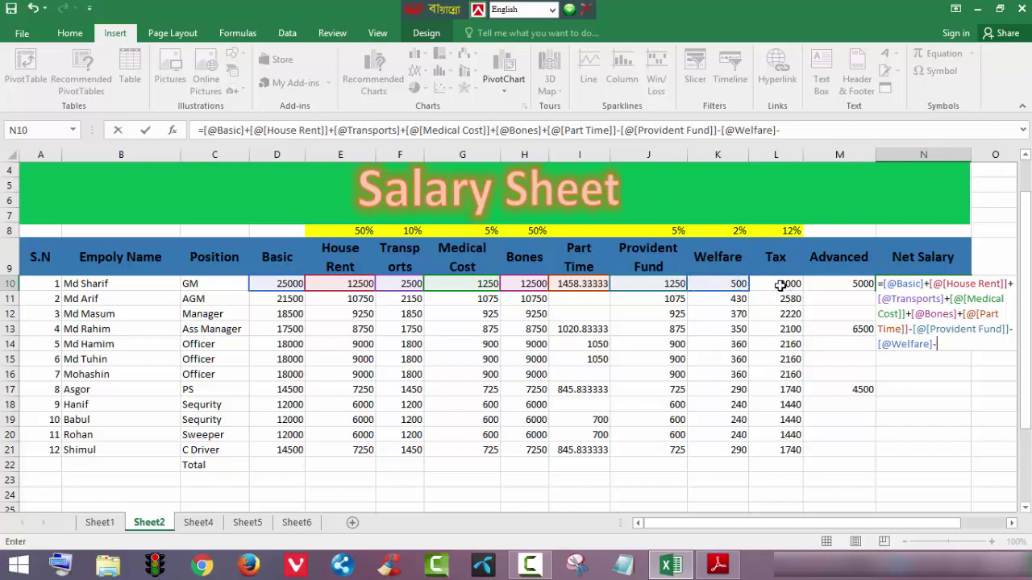
left_click(780, 285)
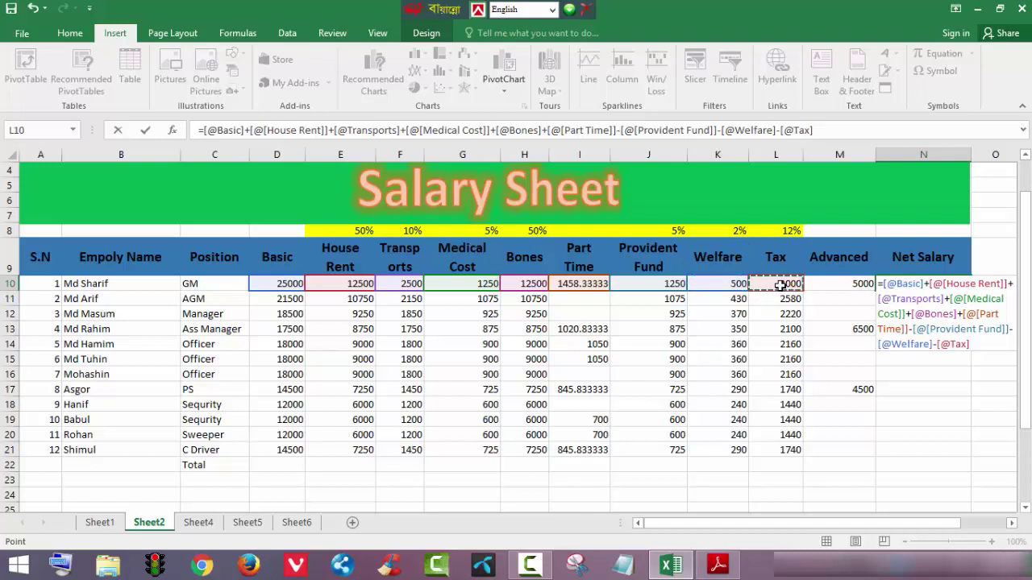
left_click(826, 284)
type("-")
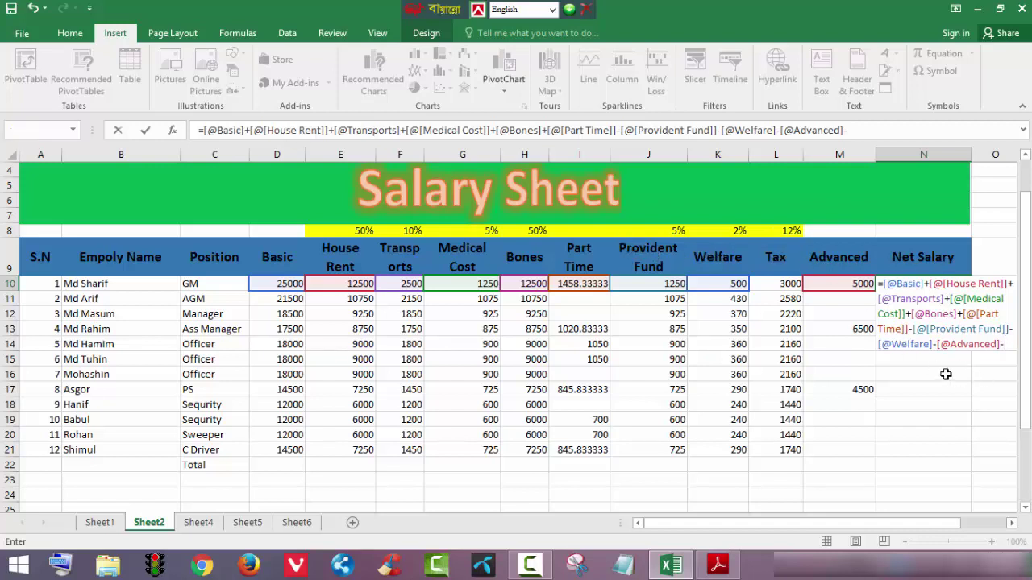
key("Return")
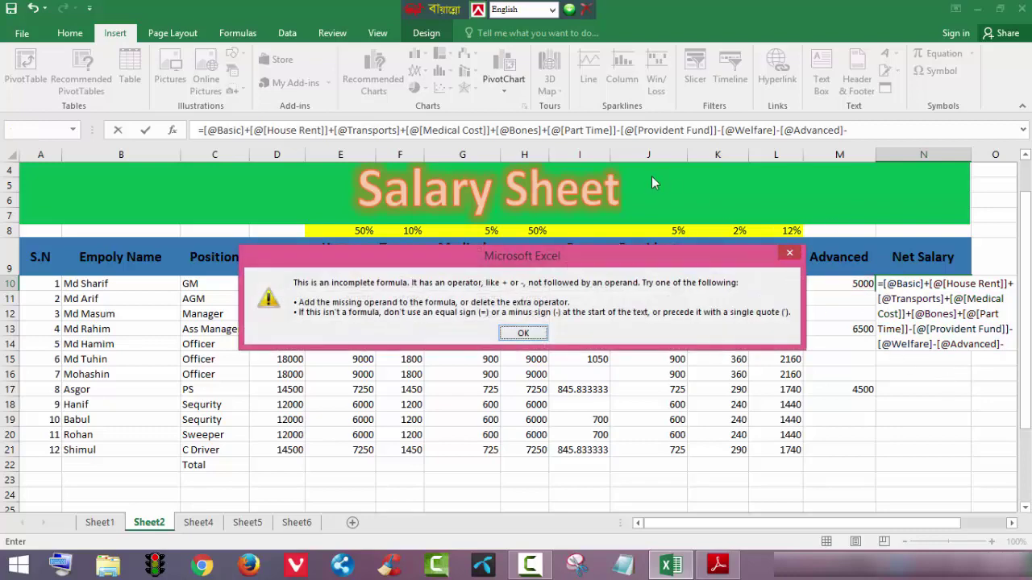
Remove the trailing minus so Net Salary computes for every employee.
left_click(791, 255)
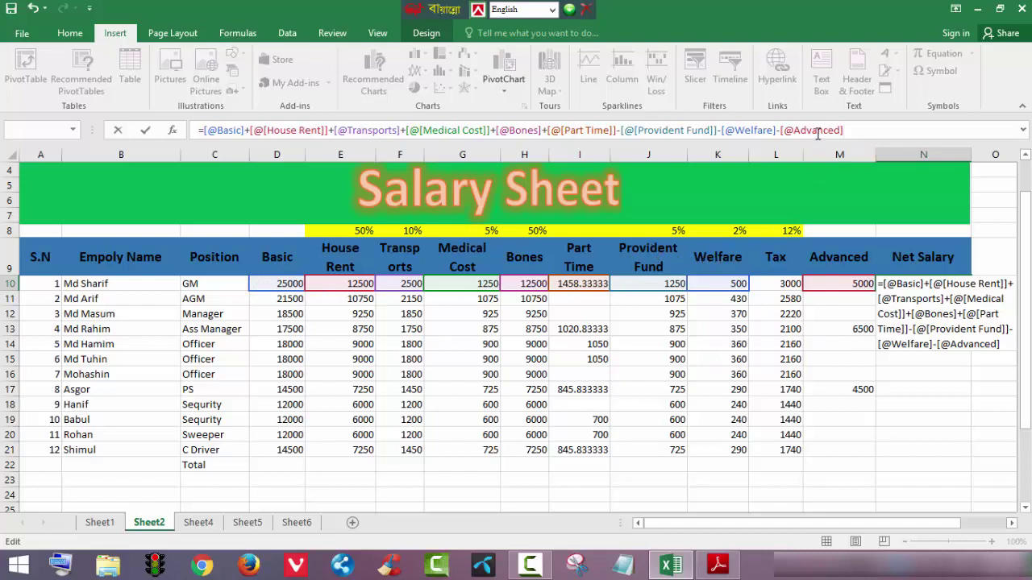
key("Return")
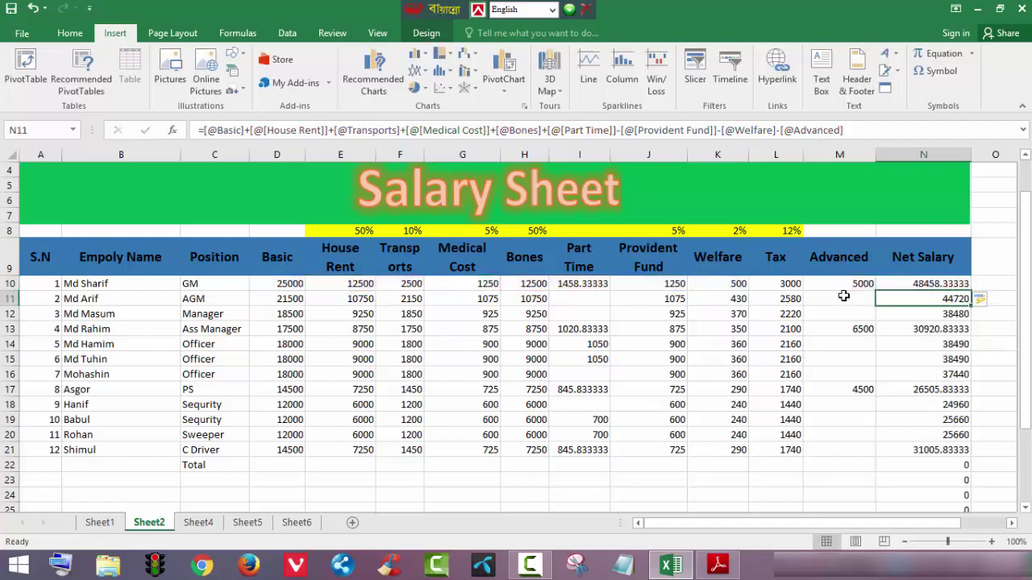
left_click(928, 282)
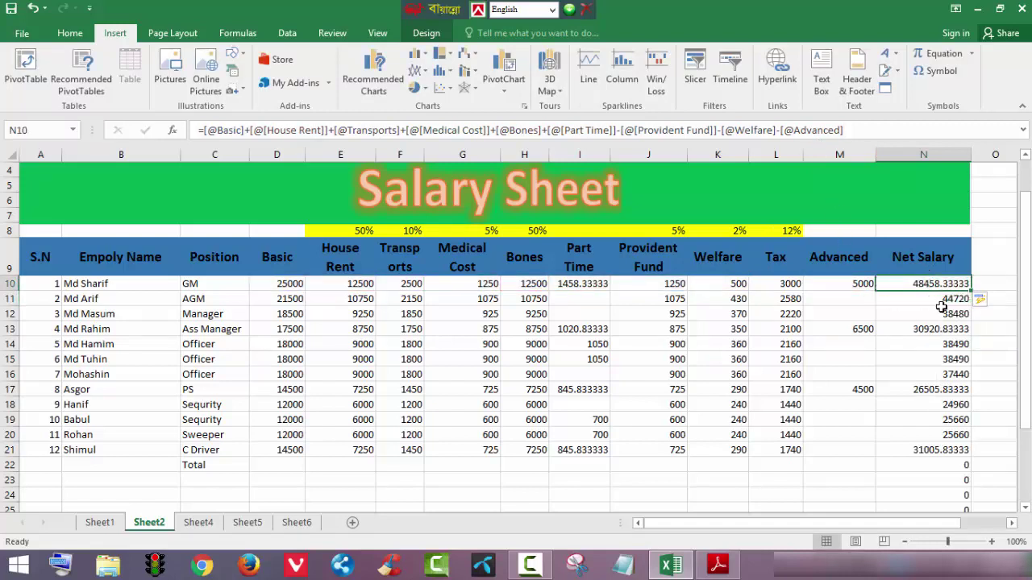
Clear the stray zeros in N22:N33 below the table.
left_click_drag(1024, 378, 1025, 447)
left_click_drag(931, 353, 957, 502)
key("BackSpace")
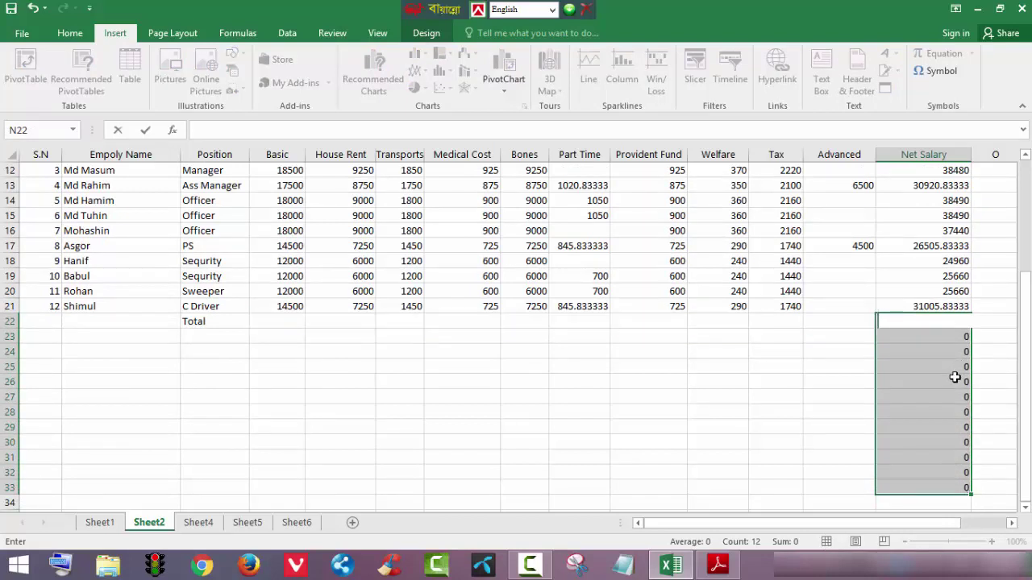
left_click_drag(914, 339, 984, 490)
Finish clearing the leftover zeros below the table and return to the top.
key("Delete")
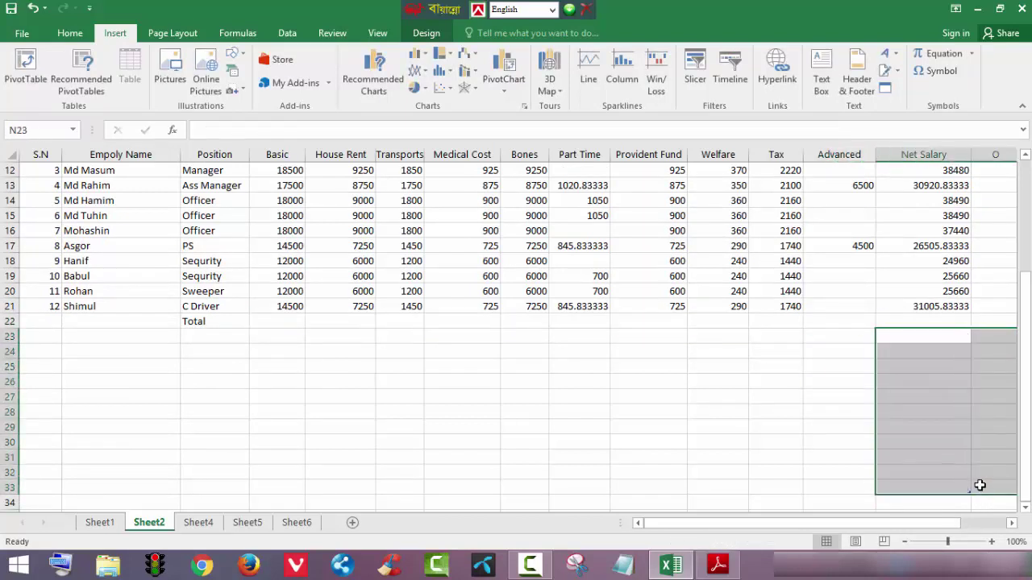
left_click(787, 428)
scroll(861, 274, "up", 4)
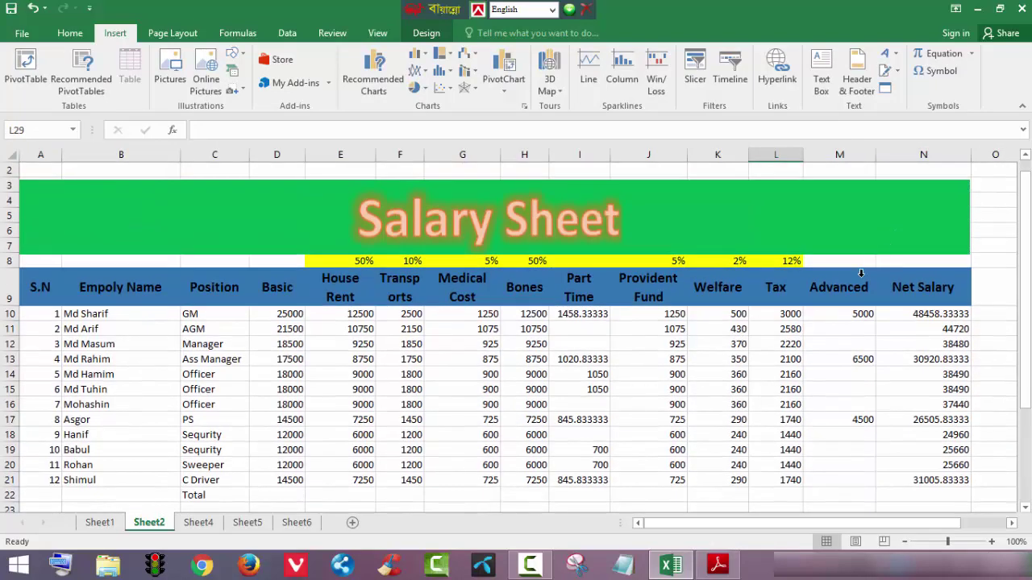
left_click_drag(1022, 319, 1023, 331)
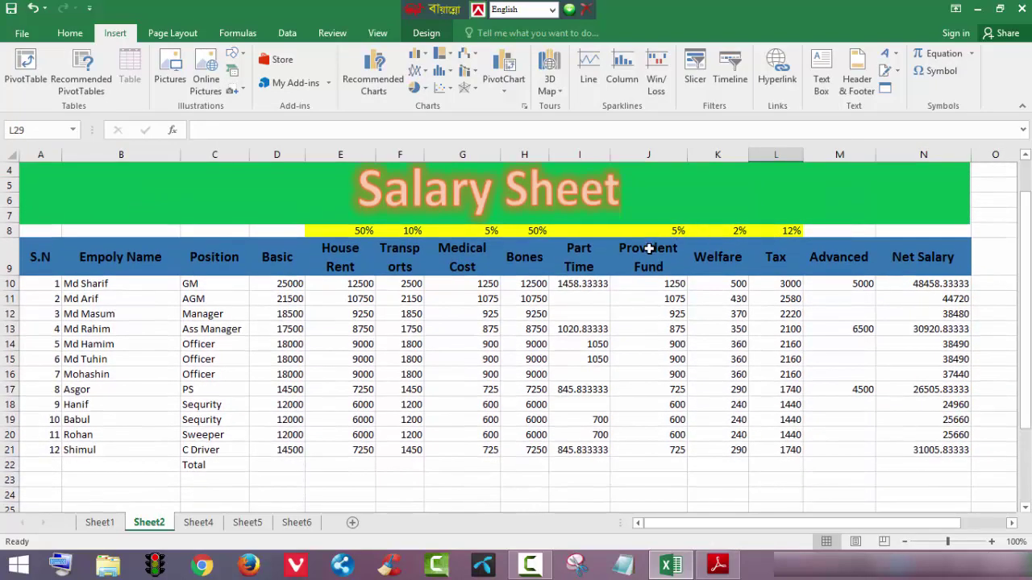
Fill the Provident Fund through Advanced headers (J9:M9) with Blue, Accent 1, Lighter 40%.
left_click(628, 249)
left_click_drag(628, 249, 861, 275)
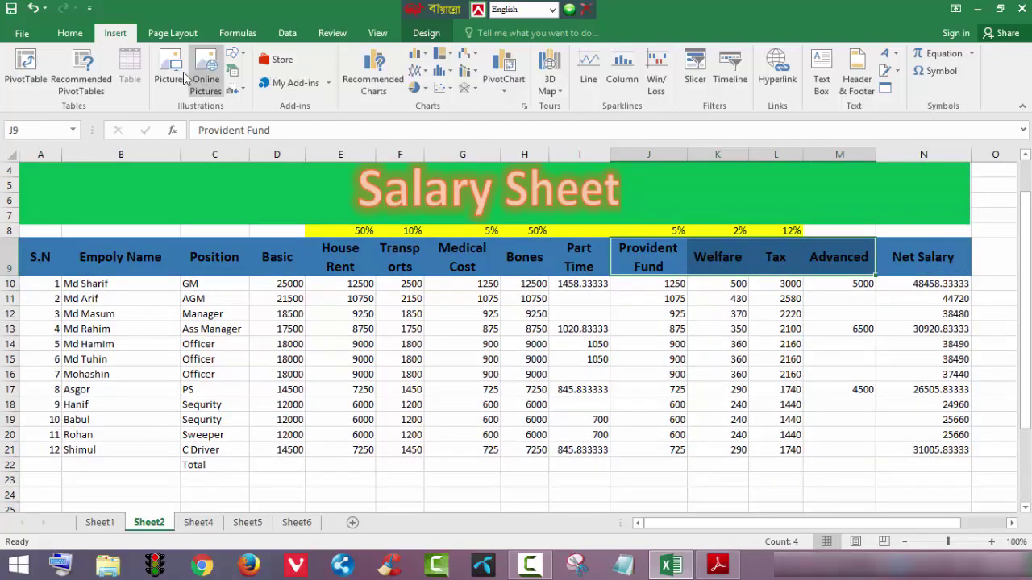
left_click(77, 36)
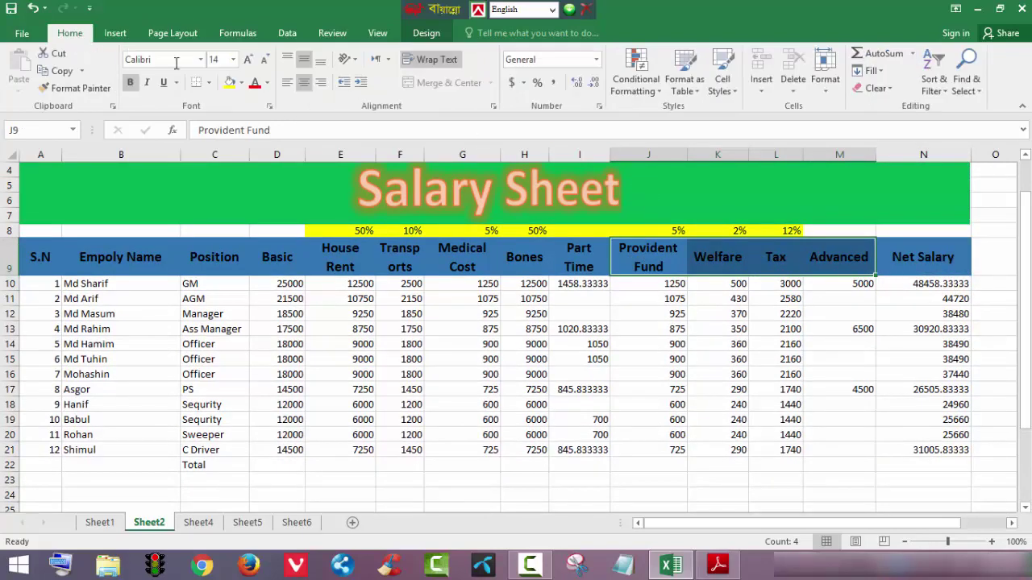
left_click(244, 82)
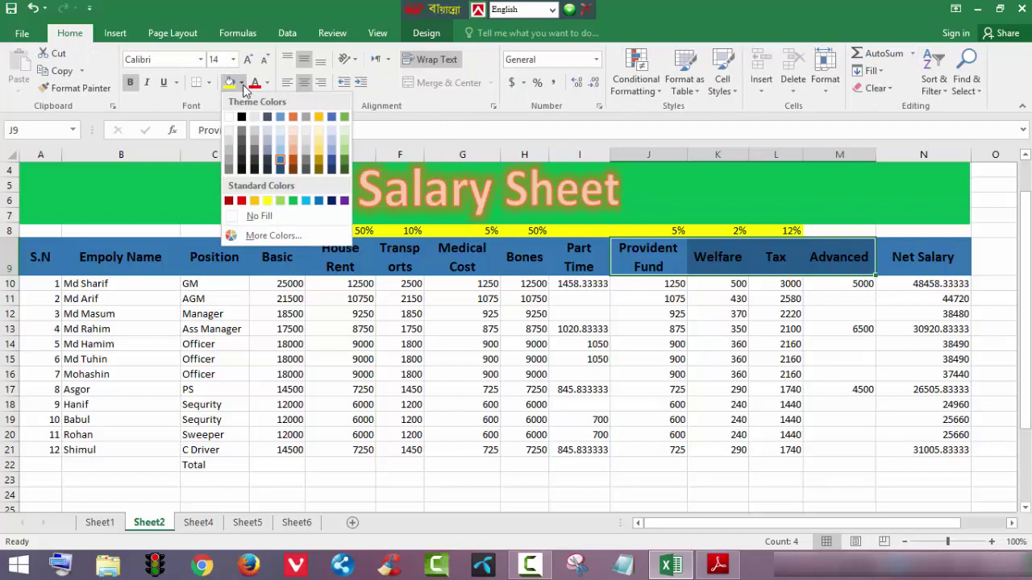
left_click(277, 156)
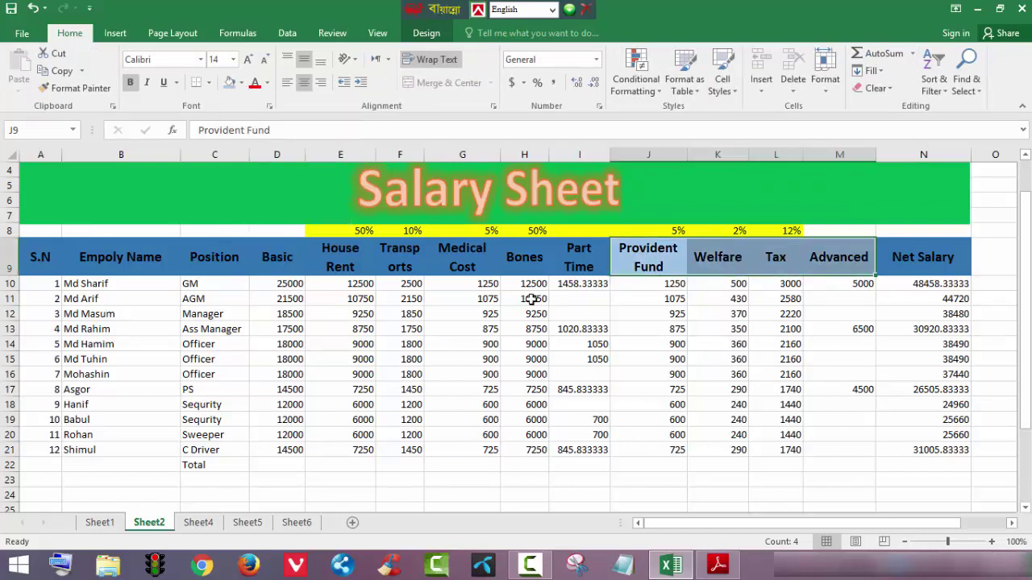
left_click(826, 496)
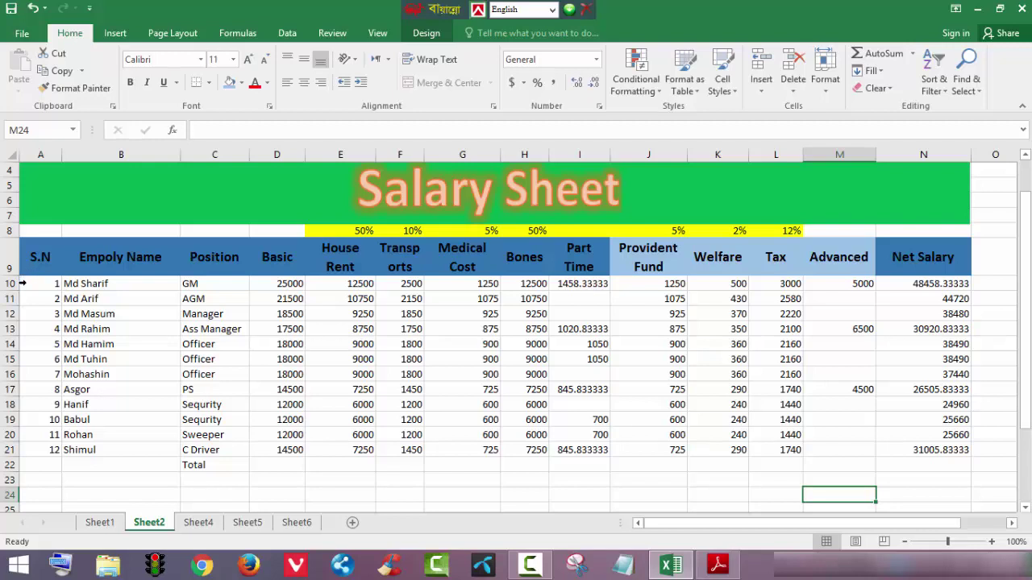
left_click_drag(33, 283, 396, 451)
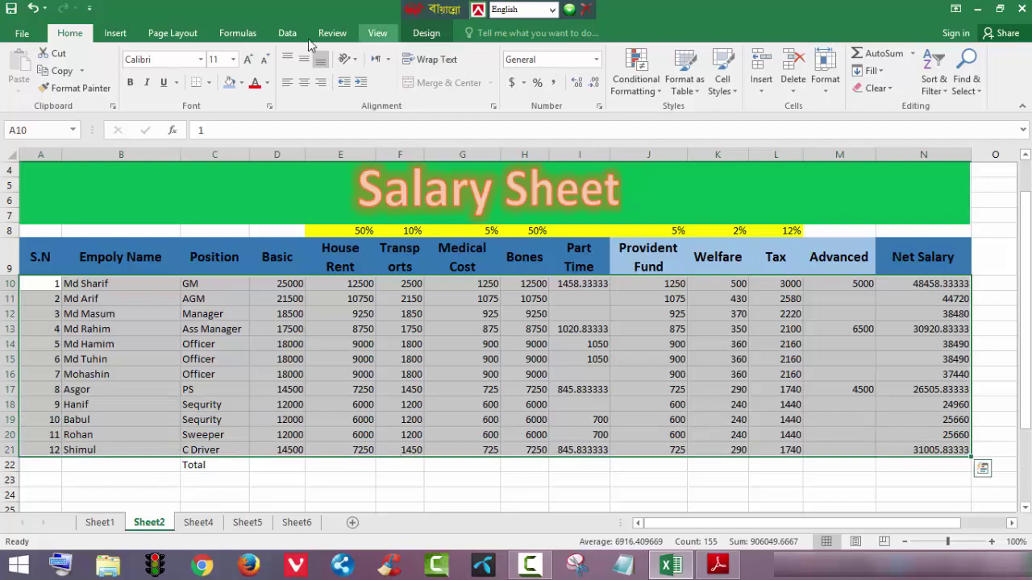
Format the employee data A10:N21 as a table with light orange banded rows.
left_click(684, 81)
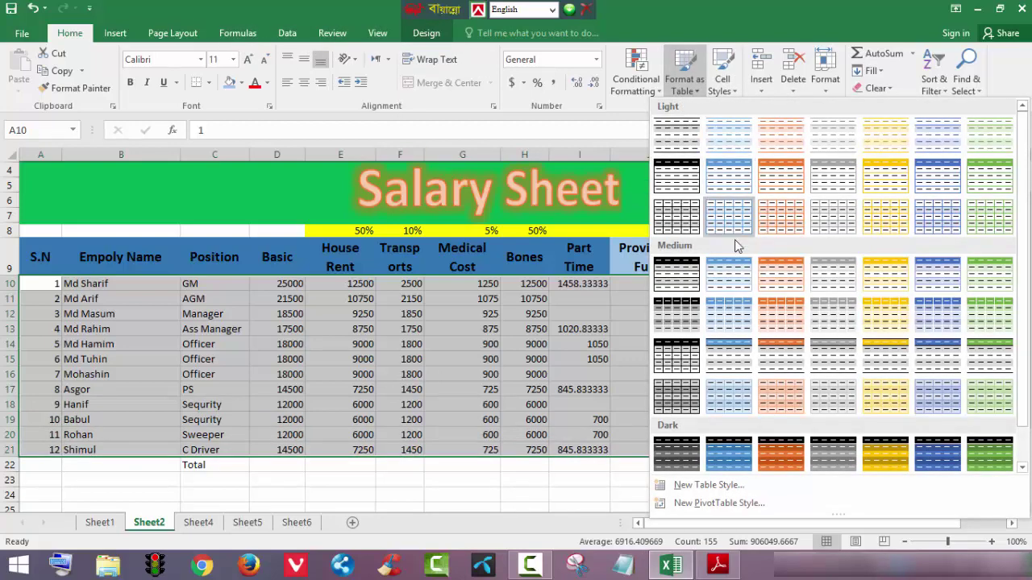
left_click(788, 221)
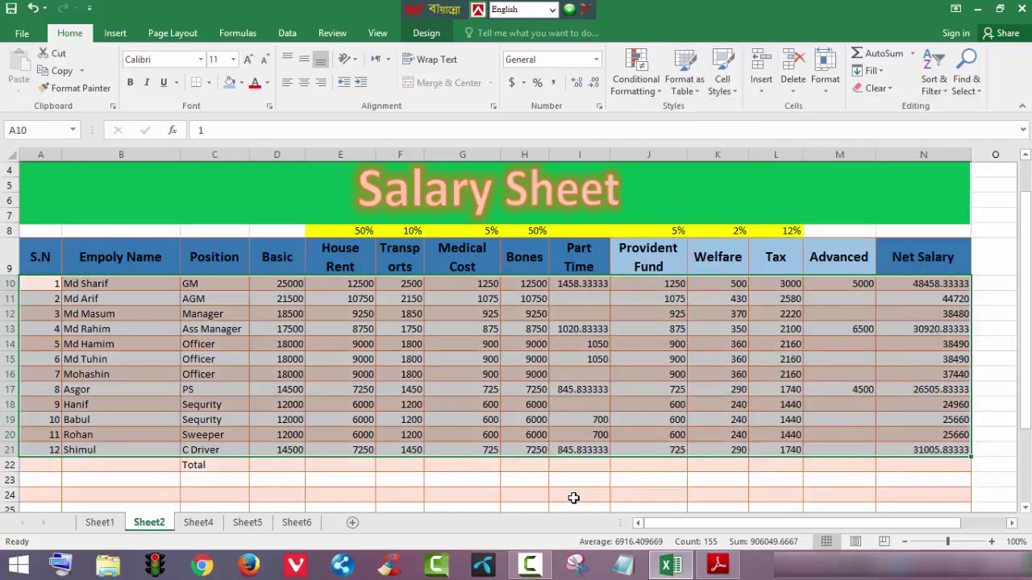
left_click(571, 495)
Select the Net Salary values N11 to N21.
left_click_drag(1024, 361, 1018, 290)
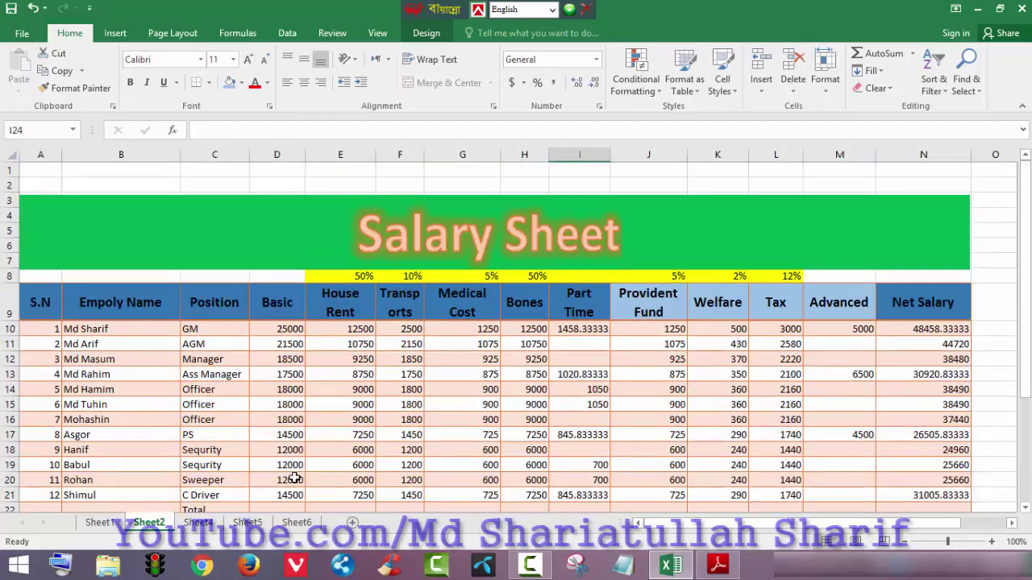
left_click_drag(934, 282, 860, 369)
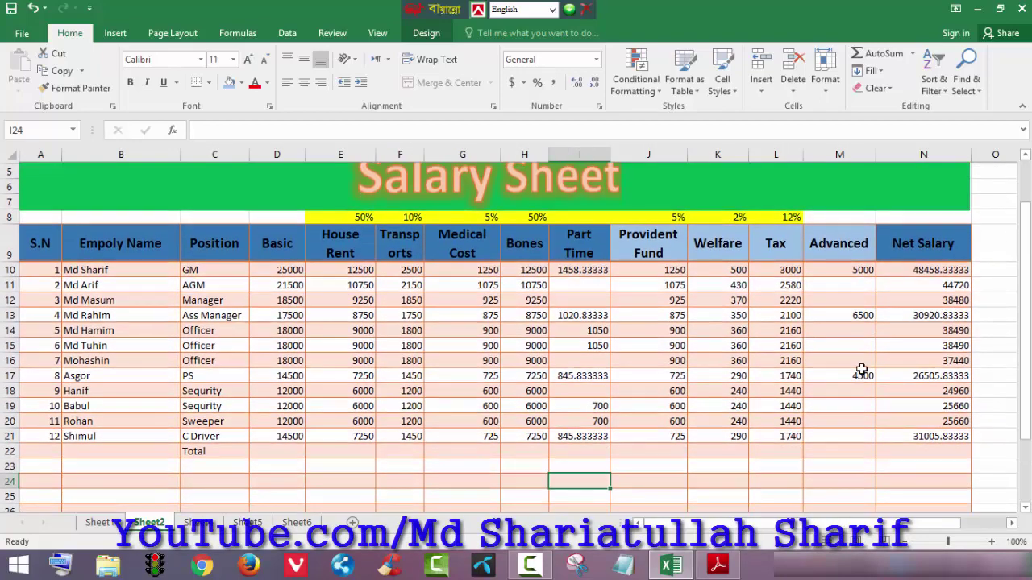
left_click_drag(939, 437, 917, 280)
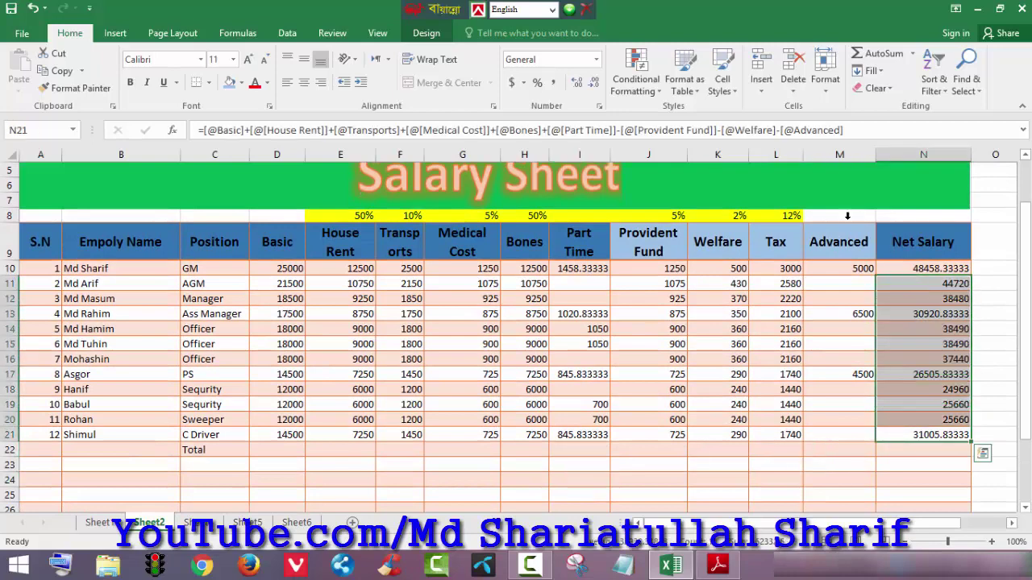
Shade the Net Salary values N11:N21 light blue.
left_click(230, 83)
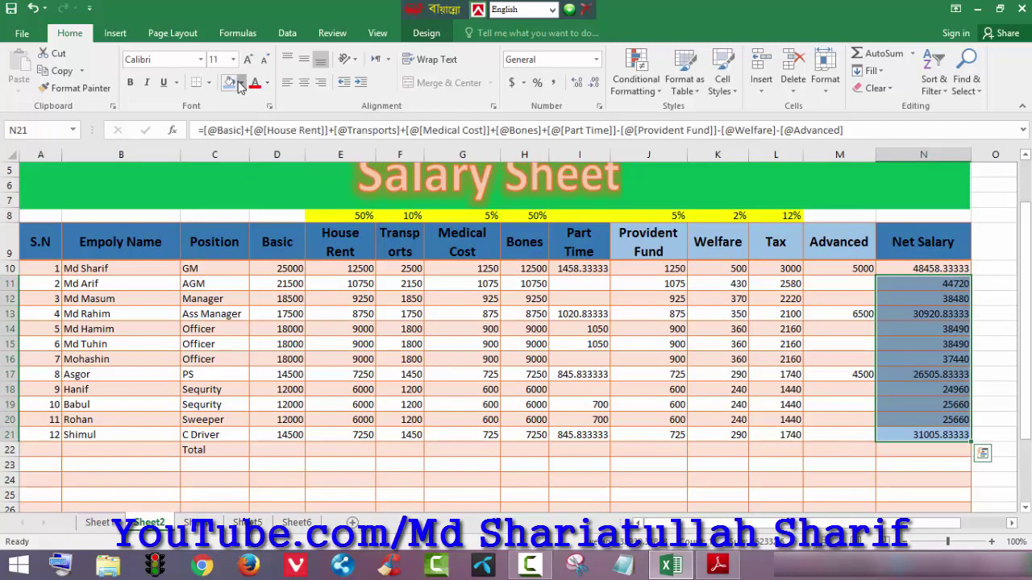
left_click(241, 83)
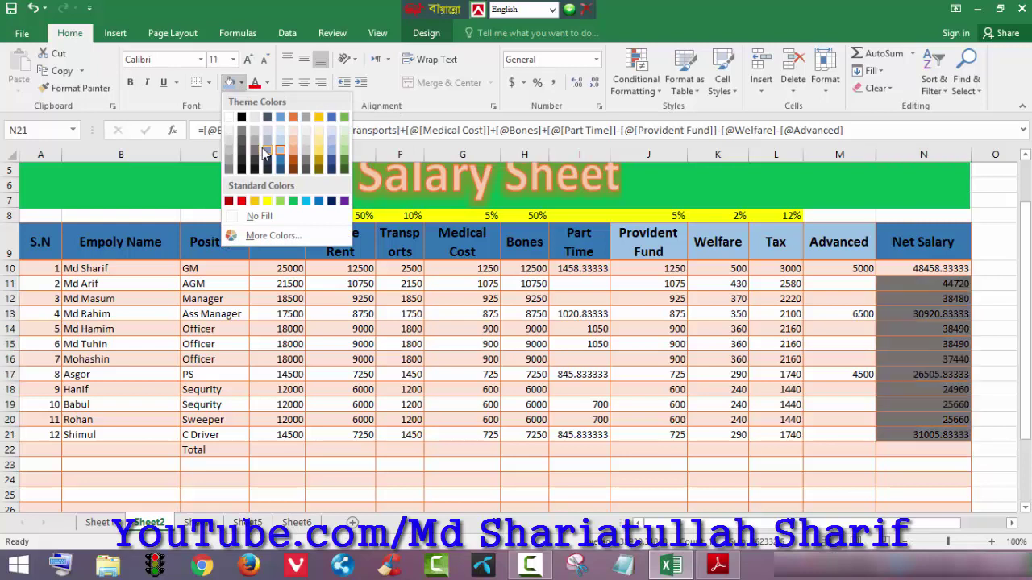
left_click(328, 141)
left_click(775, 359)
Centre all text on the sheet both horizontally and vertically.
left_click_drag(192, 268, 190, 381)
left_click(129, 325)
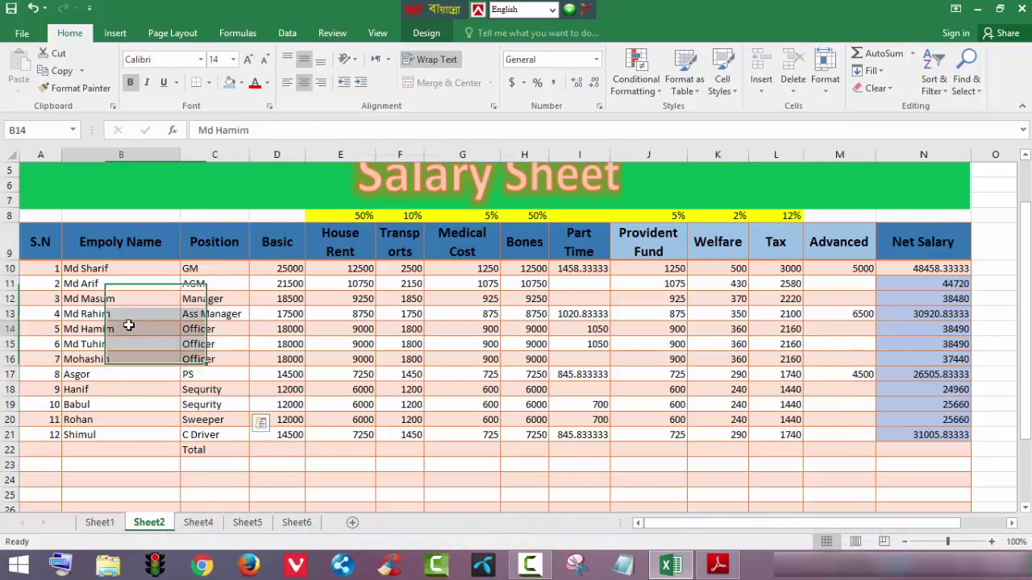
left_click(13, 155)
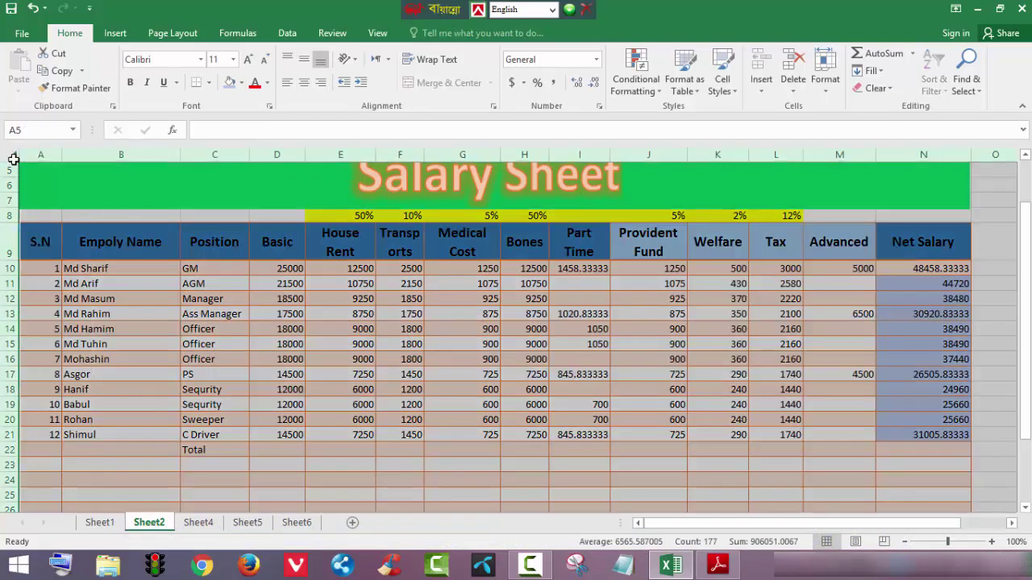
left_click(305, 81)
left_click(303, 62)
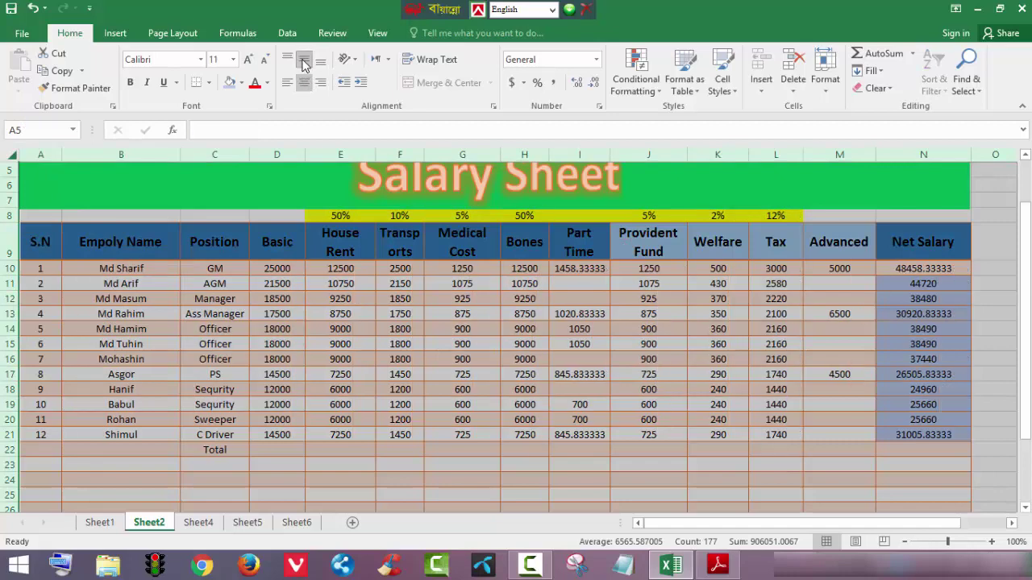
left_click(770, 505)
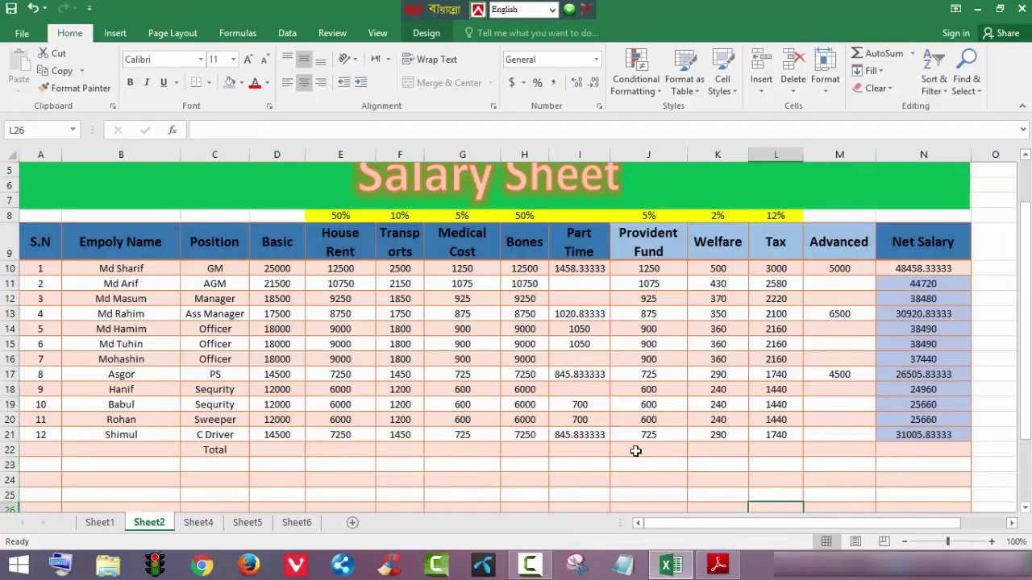
left_click_drag(1026, 327, 1026, 308)
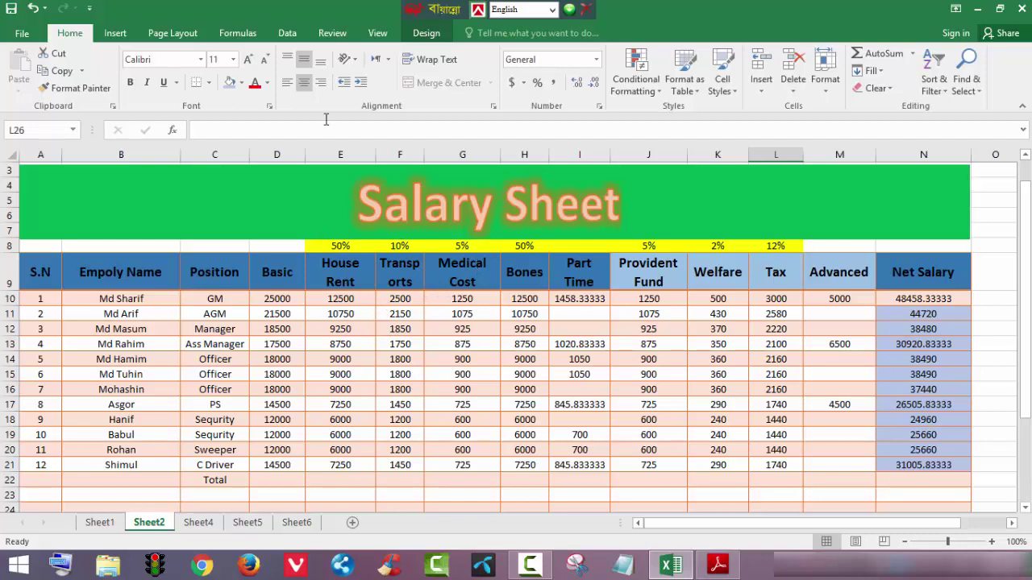
Switch to Draw Border mode with the thickest line style.
left_click(211, 88)
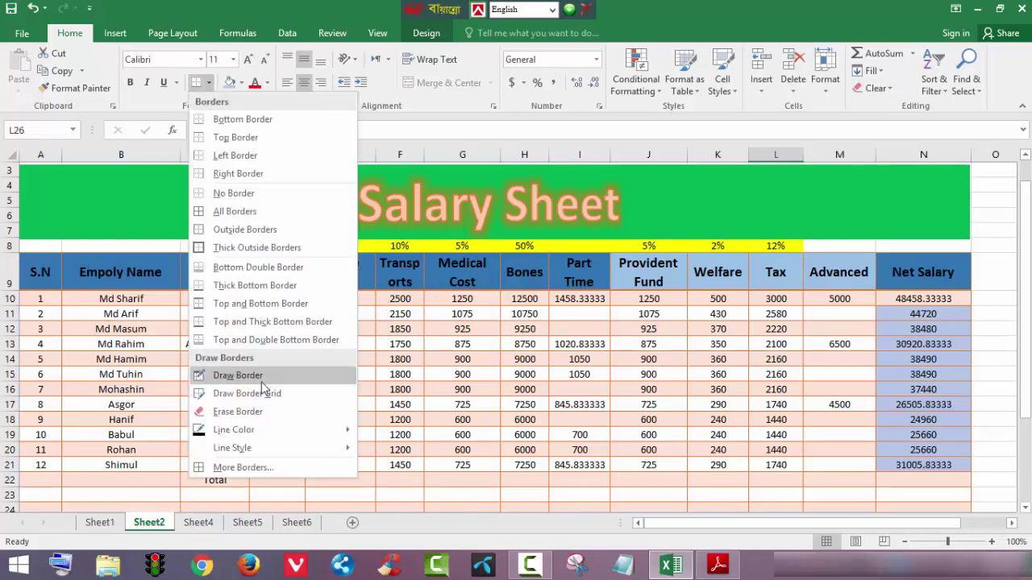
left_click(239, 376)
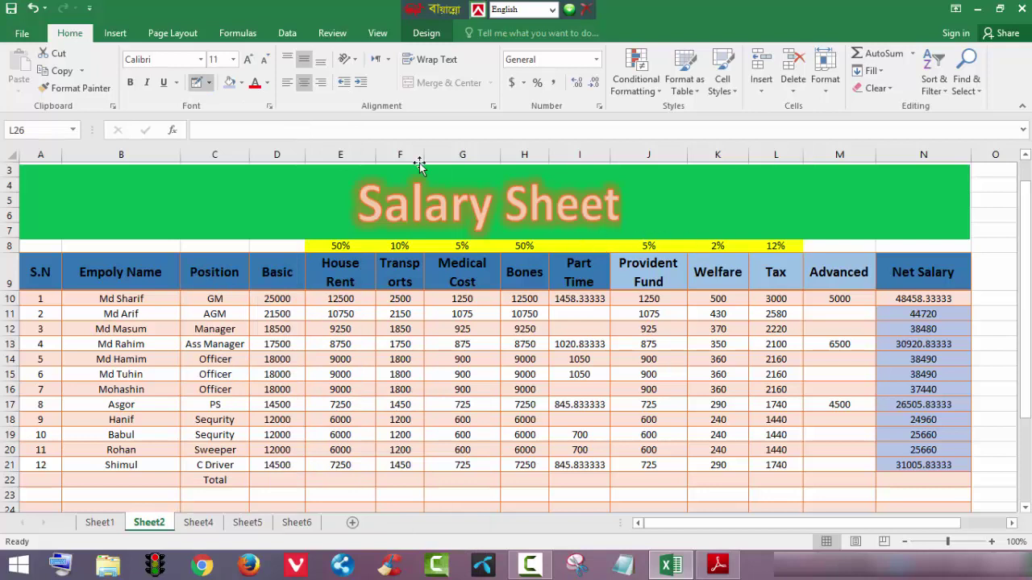
left_click(209, 83)
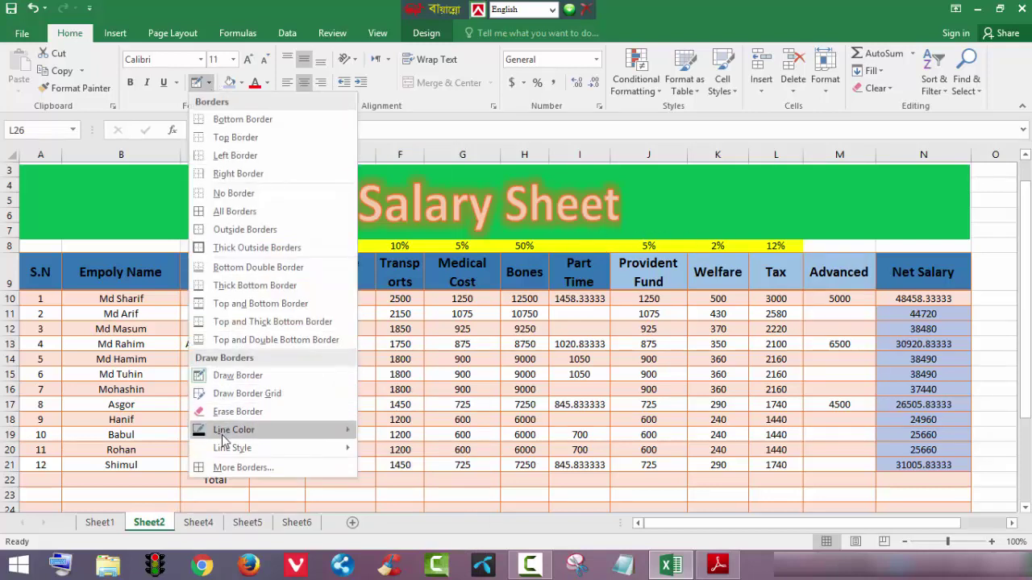
mouse_move(235, 434)
left_click(403, 534)
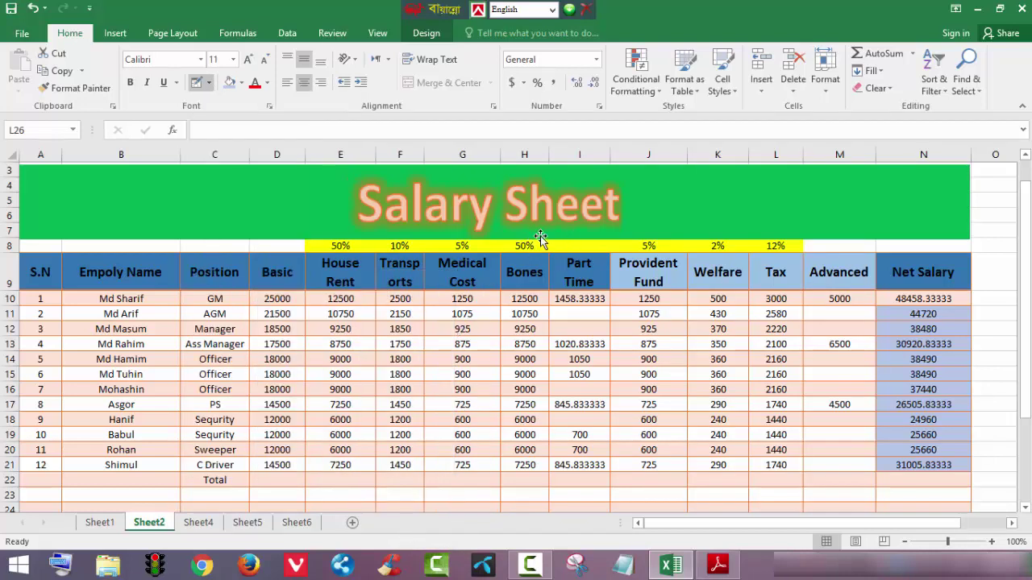
Draw thick borders between columns F/G and G/H and around the row 8 percentages.
left_click_drag(500, 242, 504, 244)
left_click(424, 243)
left_click_drag(307, 245, 775, 241)
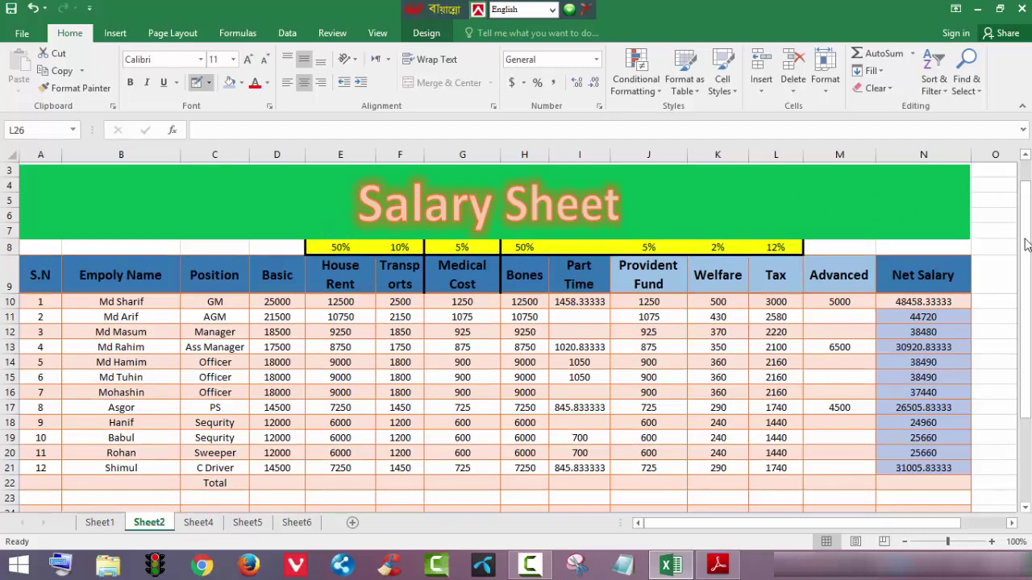
left_click_drag(1027, 244, 1027, 235)
Nudge the green title banner slightly upward.
left_click(486, 194)
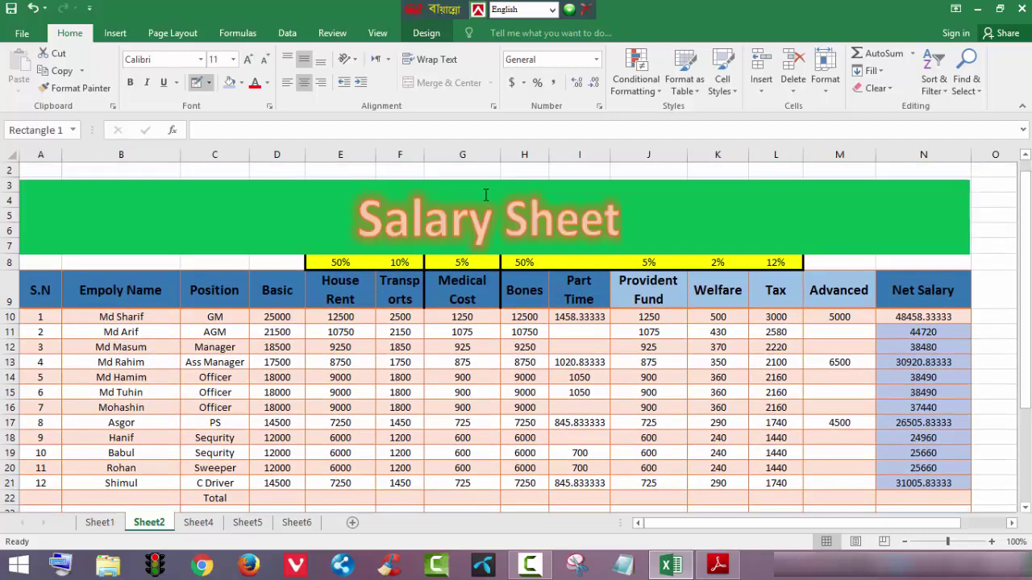
left_click(482, 175)
left_click_drag(483, 179, 485, 176)
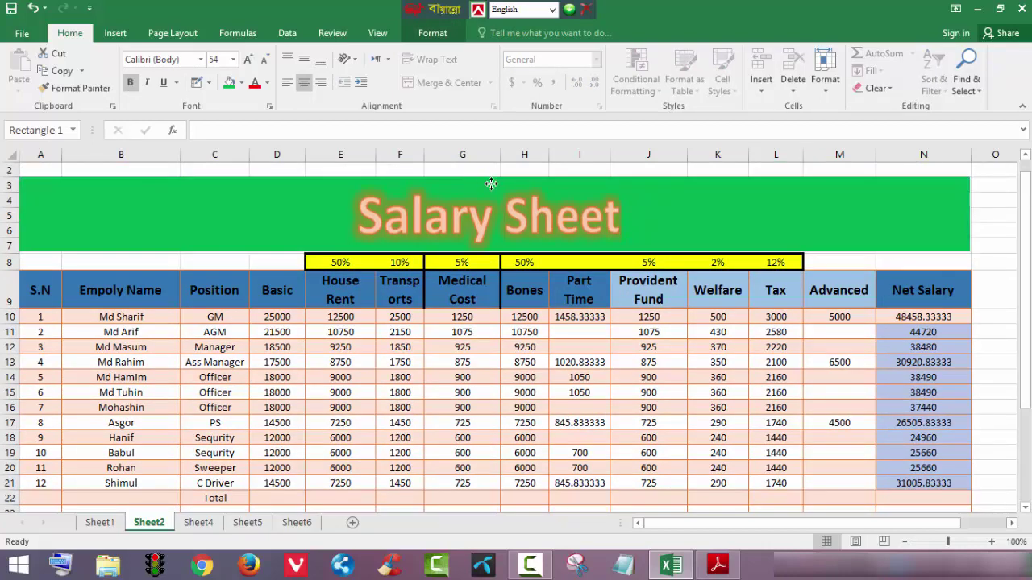
left_click(676, 290)
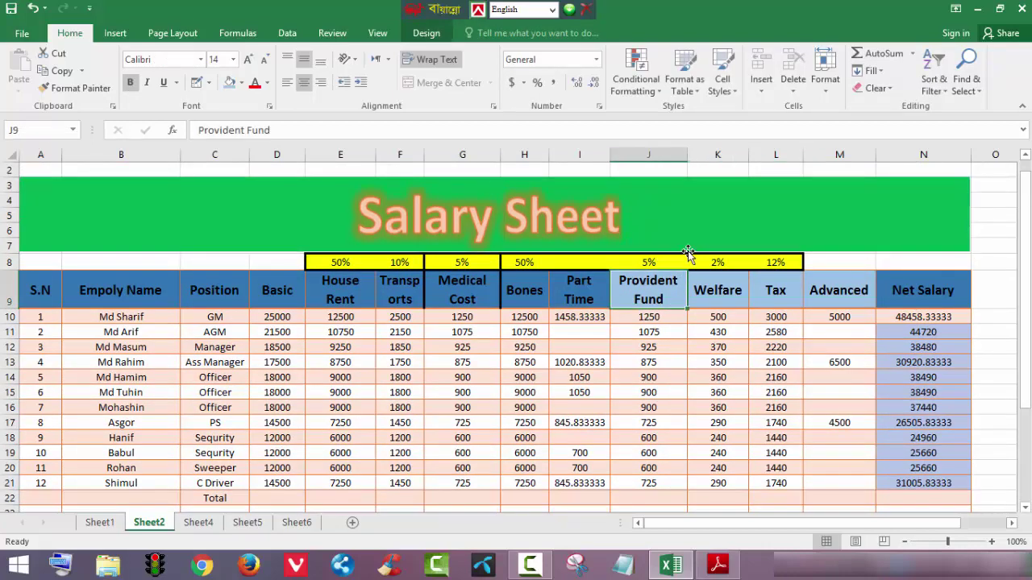
Draw thick borders along header row 9, boxing Net Salary and dividing C9 through F9.
left_click(196, 82)
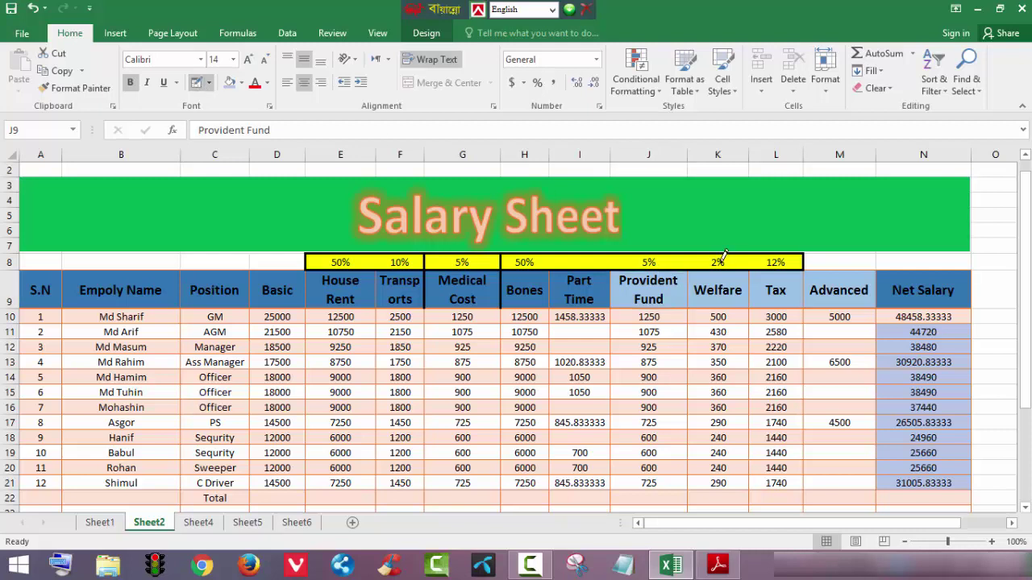
left_click(613, 253)
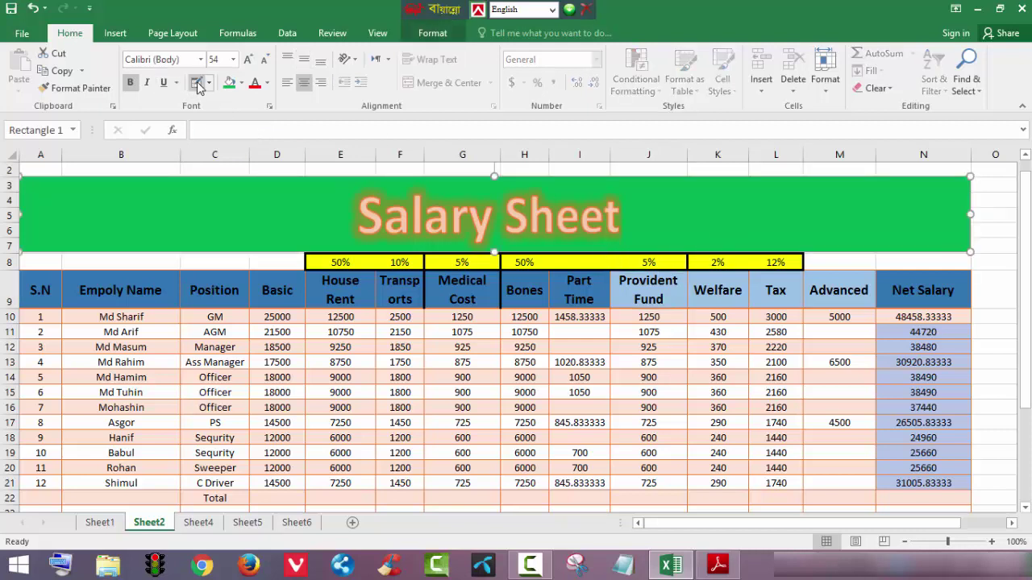
left_click(615, 253)
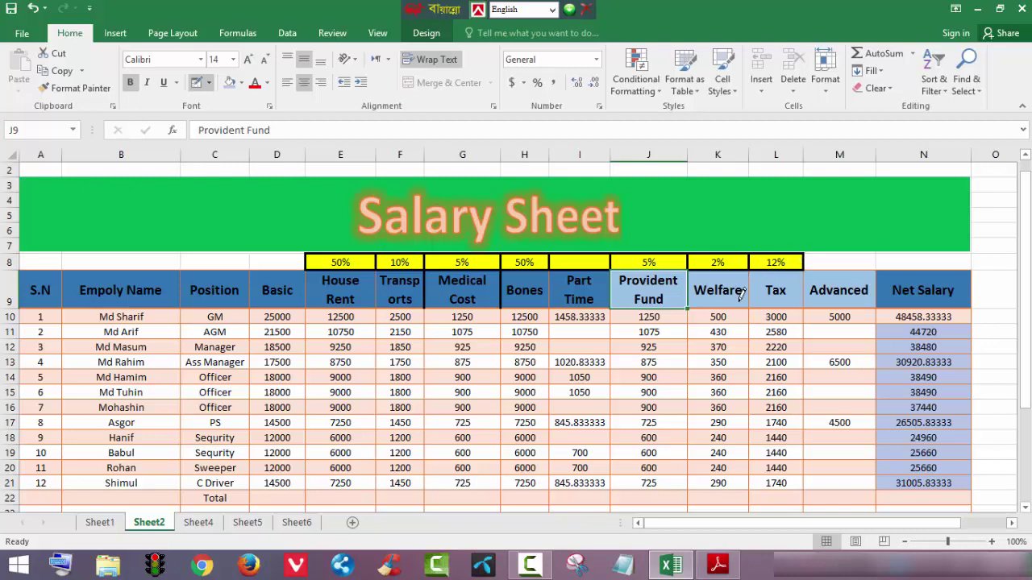
left_click(903, 290)
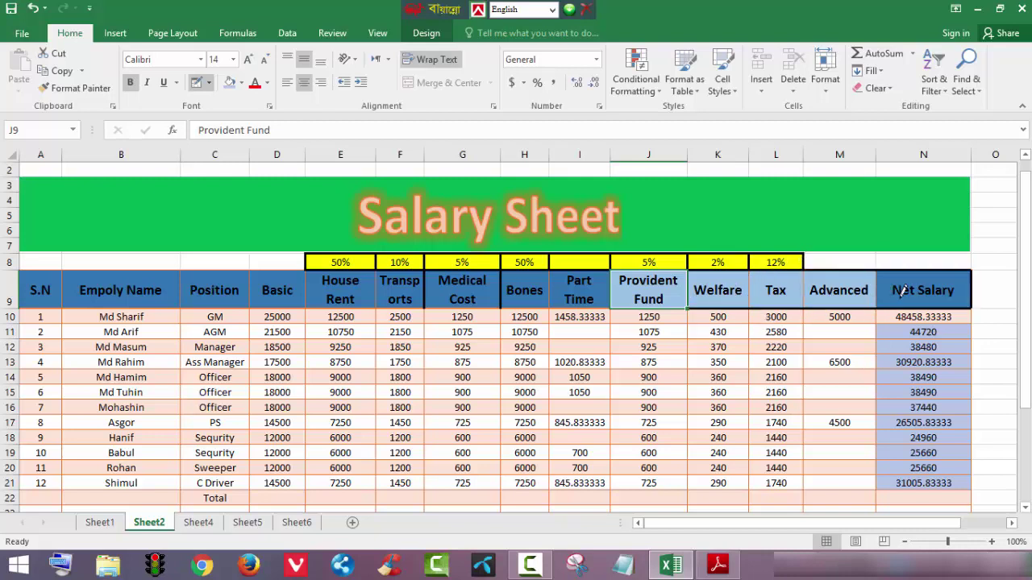
left_click(776, 314)
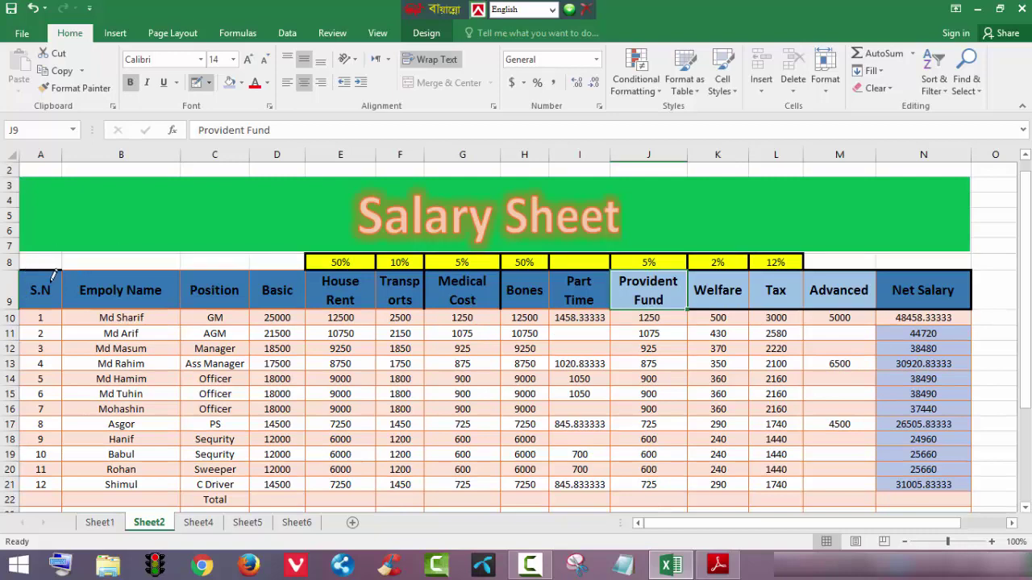
left_click_drag(78, 262, 571, 282)
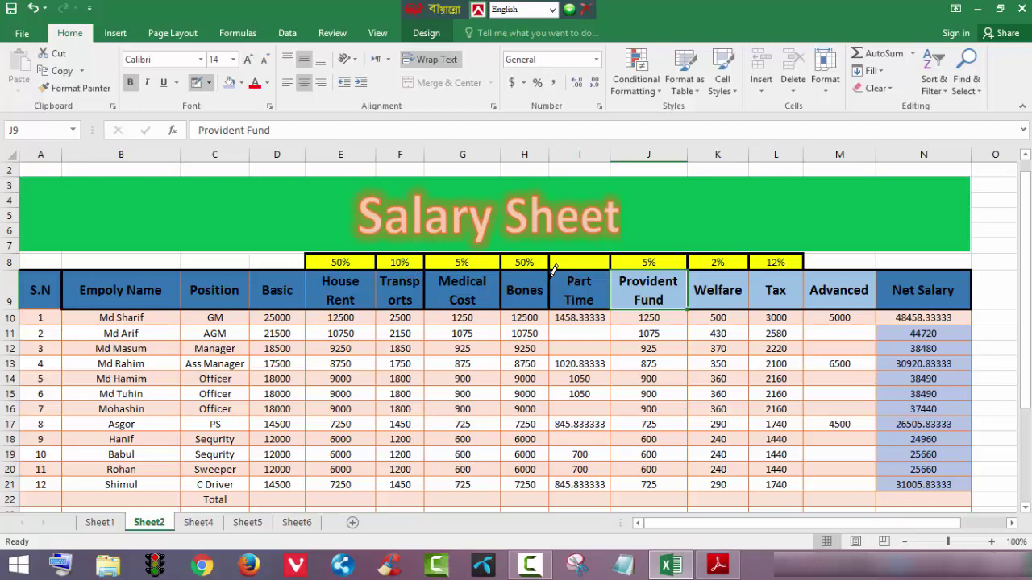
left_click_drag(378, 272, 384, 280)
left_click(309, 274)
left_click(251, 274)
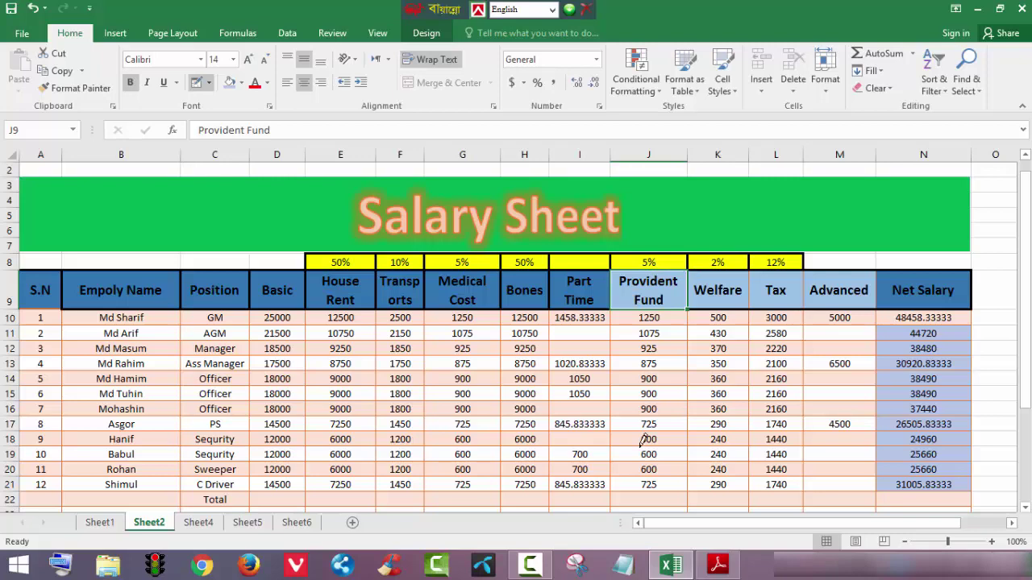
Glance at the Bangla salary sheet PDF, then show Excel's Sheet1 example table.
left_click(673, 565)
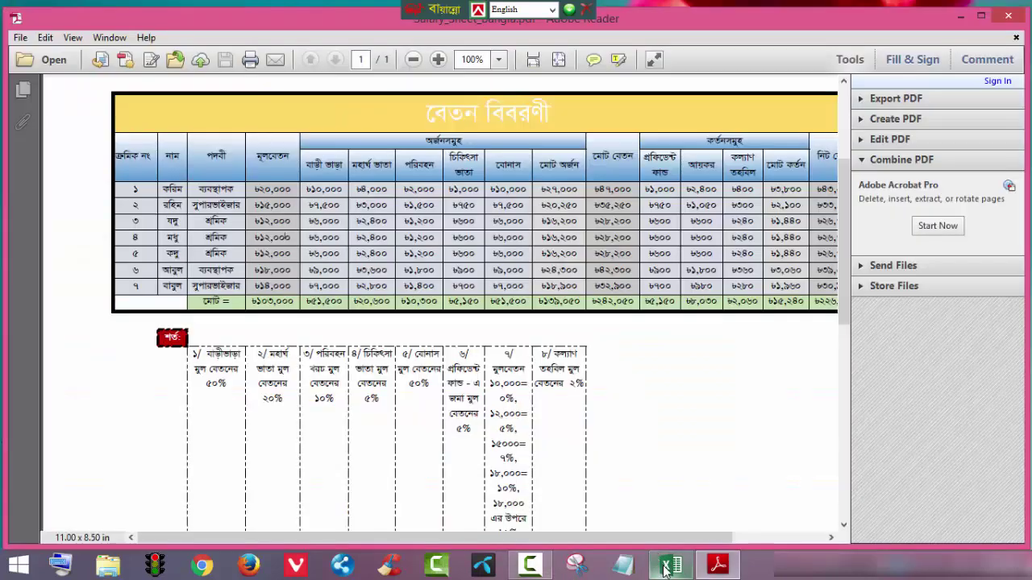
left_click(657, 563)
left_click(103, 522)
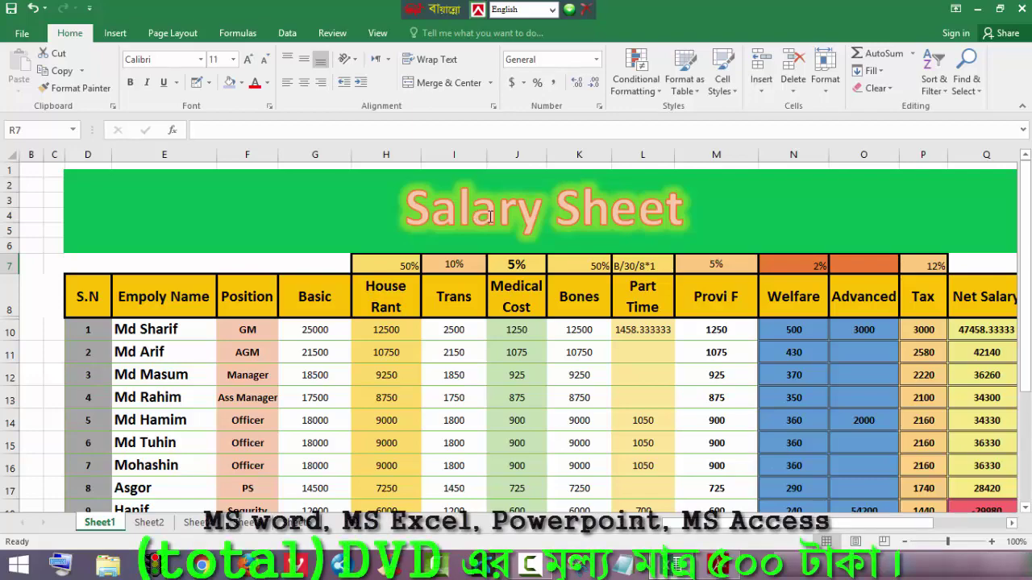
Check the reference PDF briefly, then return to the Sheet2 salary table.
left_click(701, 564)
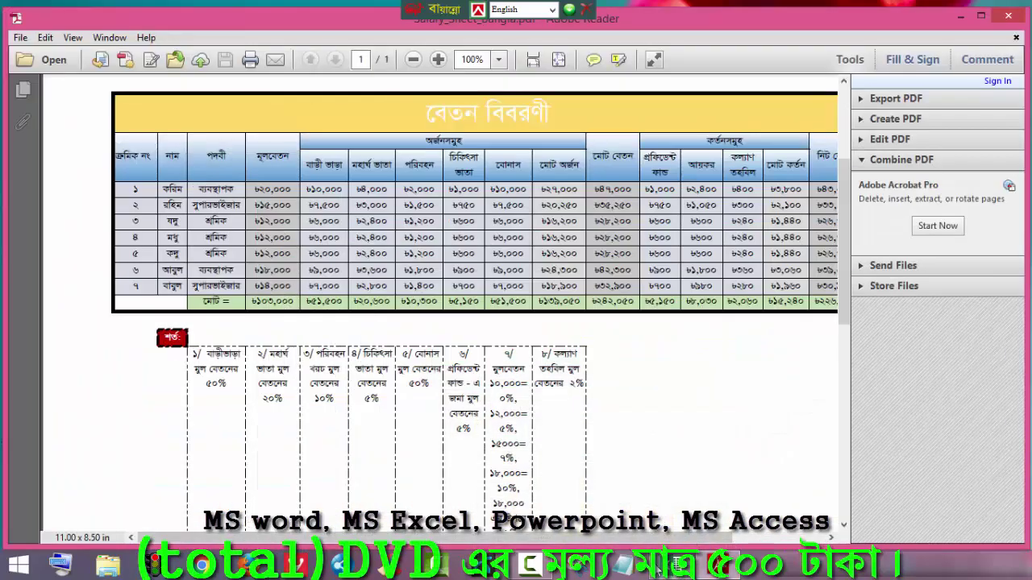
left_click(679, 564)
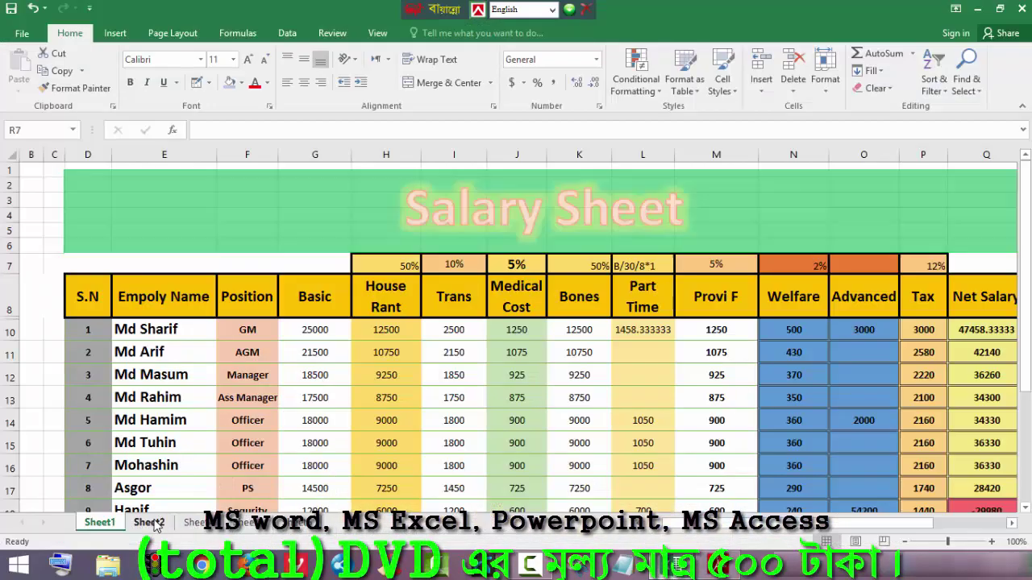
left_click(149, 523)
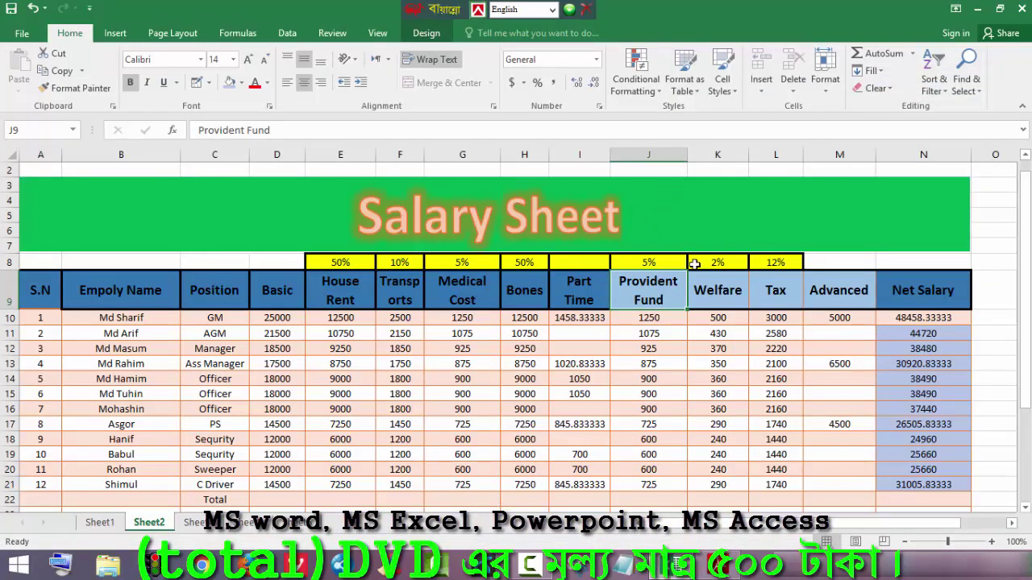